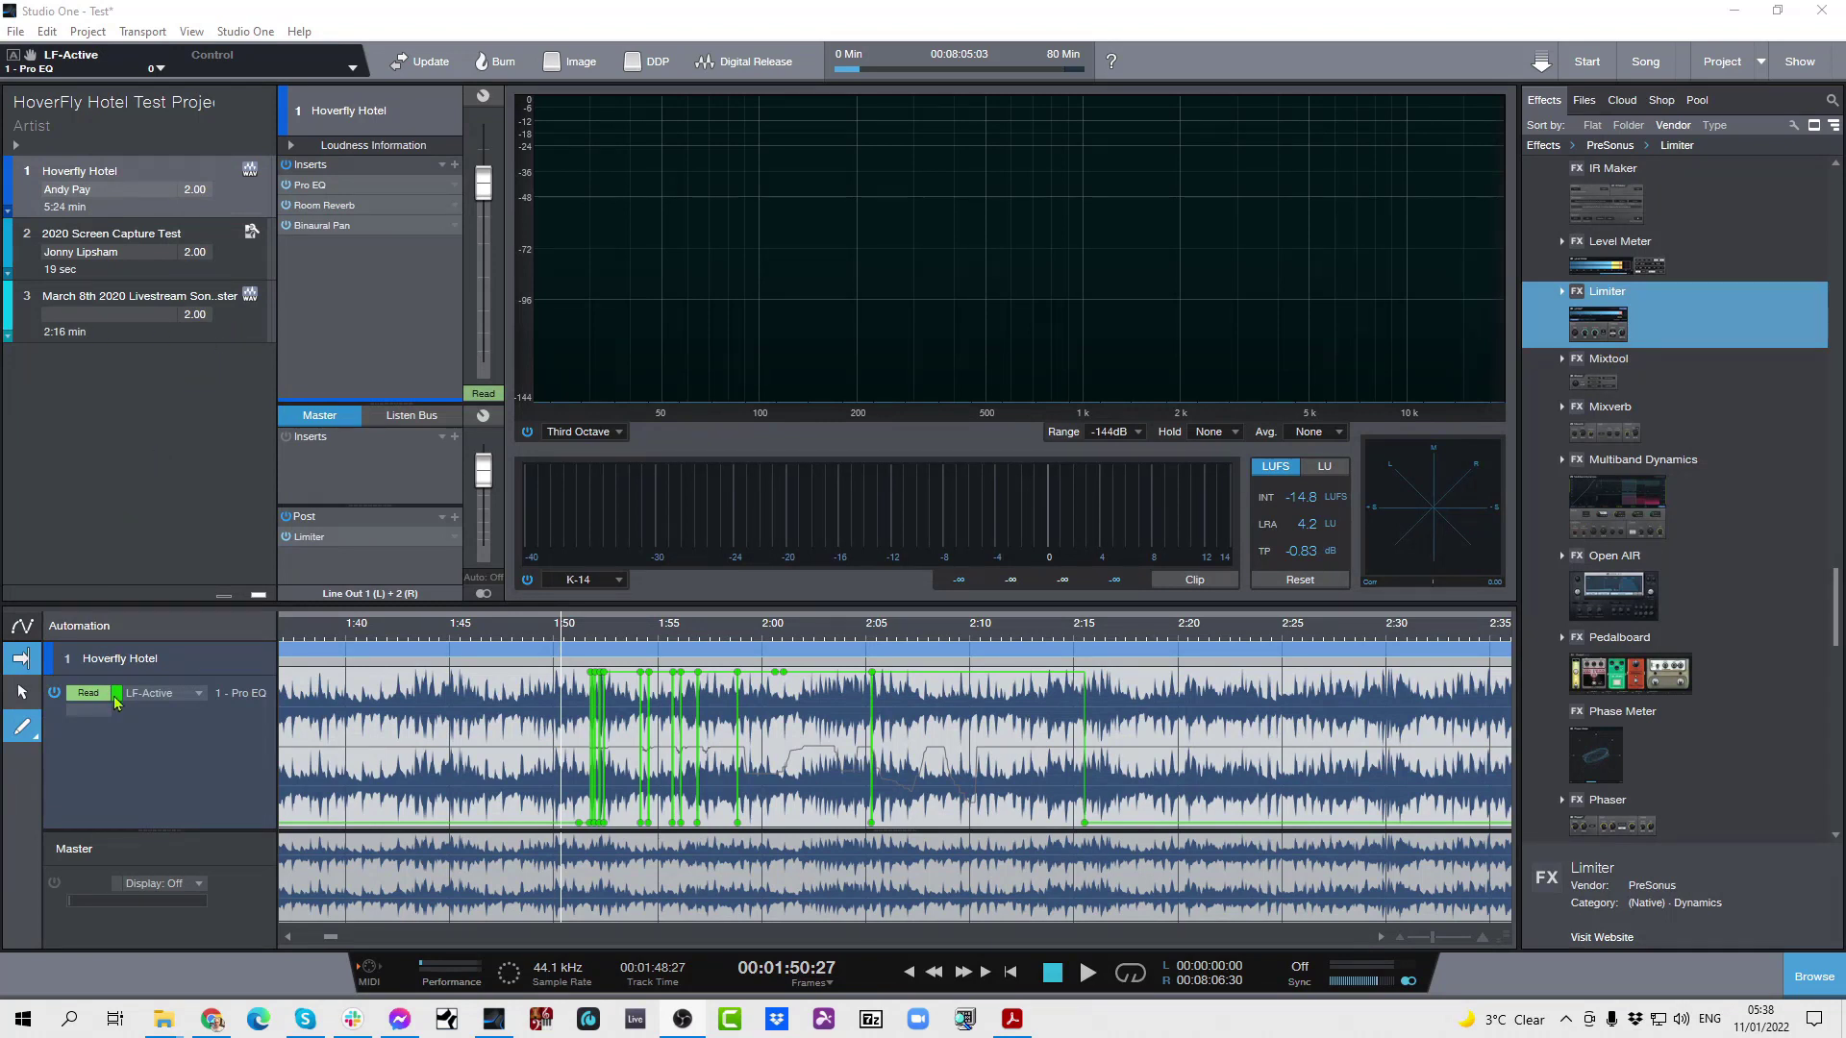
{"action": "left_click", "coordinate": [16, 630]}
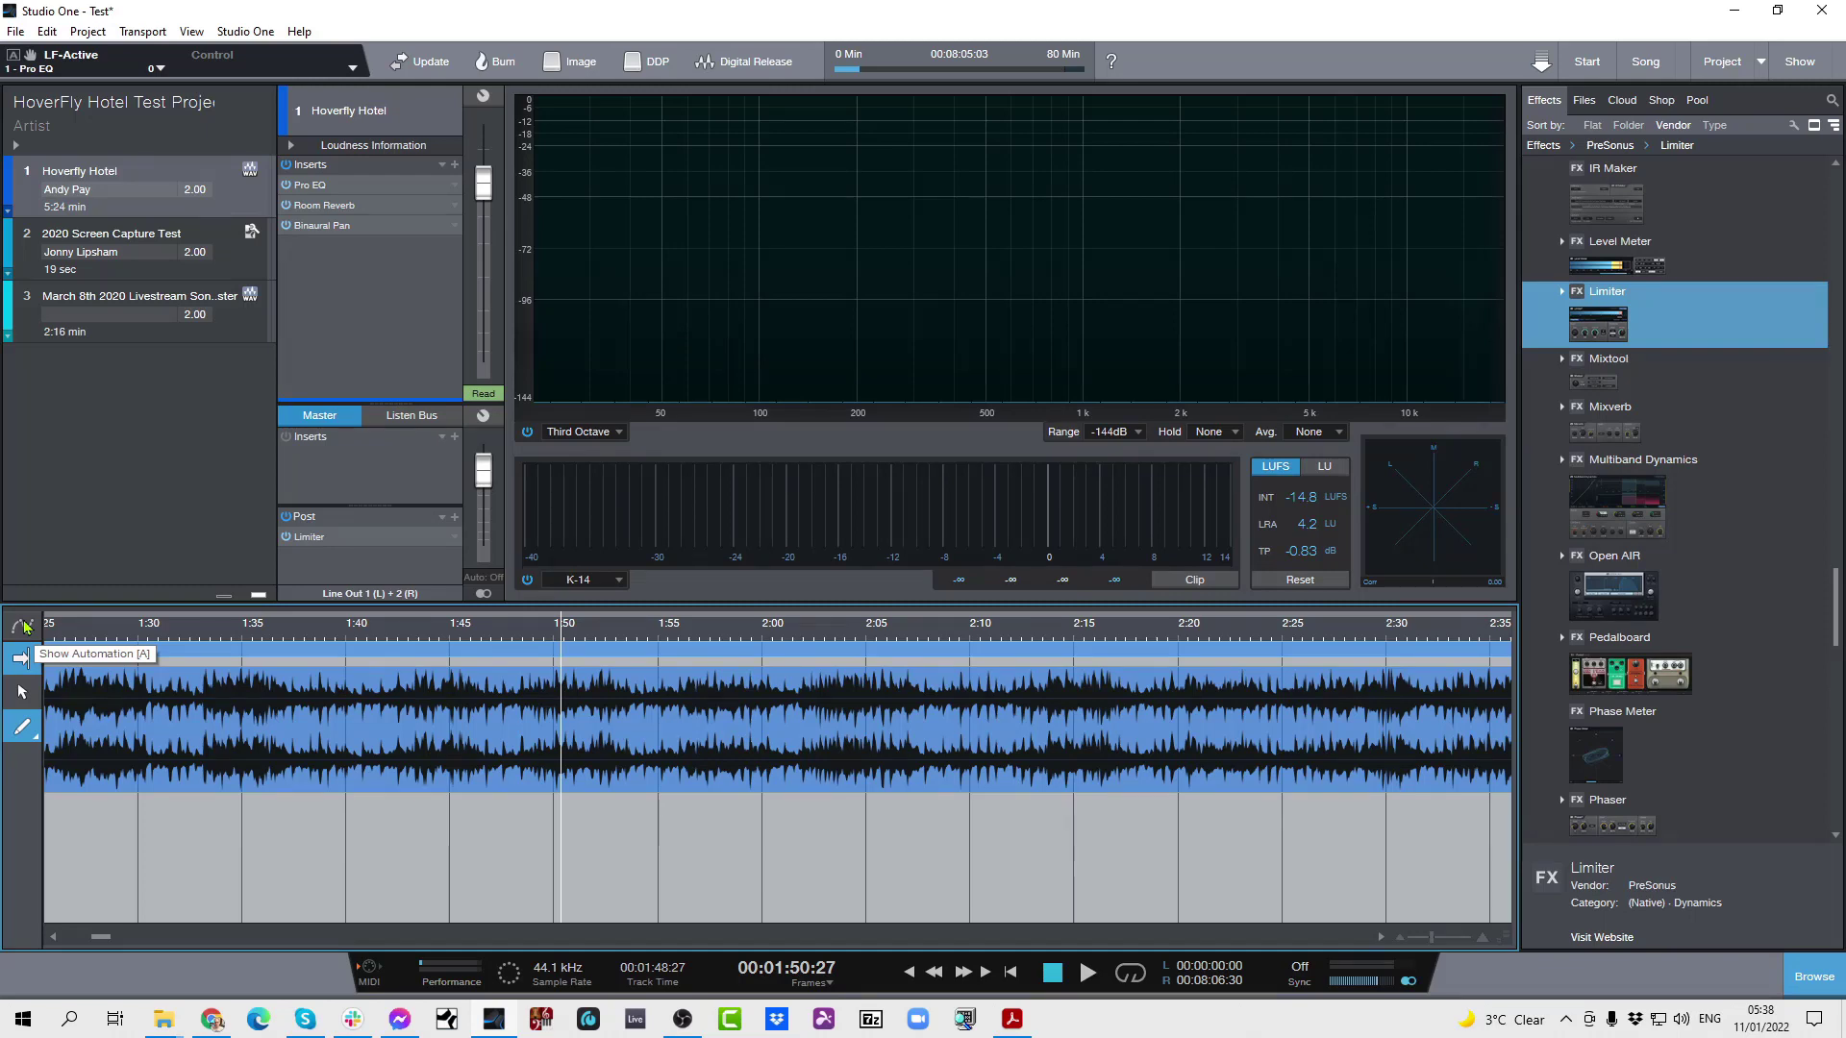
{"action": "left_click", "coordinate": [22, 627]}
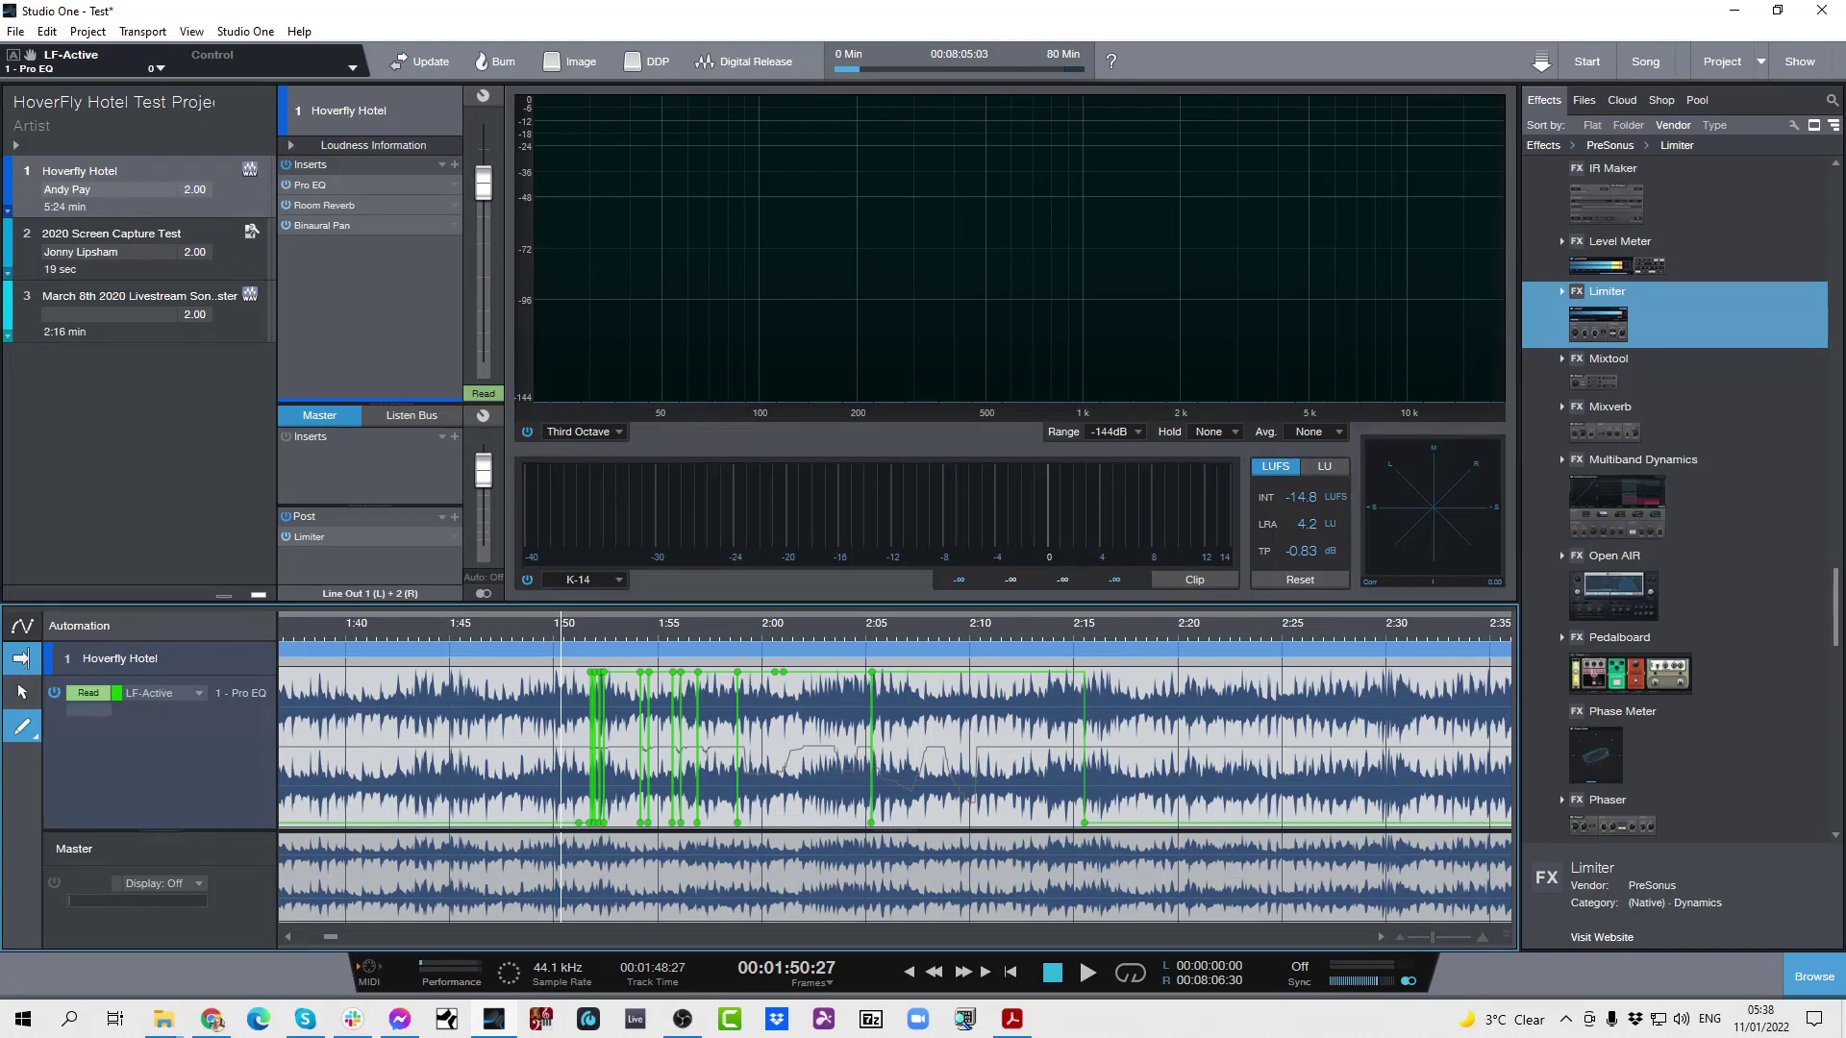
{"action": "left_click", "coordinate": [32, 738]}
Open the Hoverfly Hotel Pro EQ editor, edit its LF-Gain automation, and place the playhead at 1:51.
{"action": "left_click", "coordinate": [456, 191]}
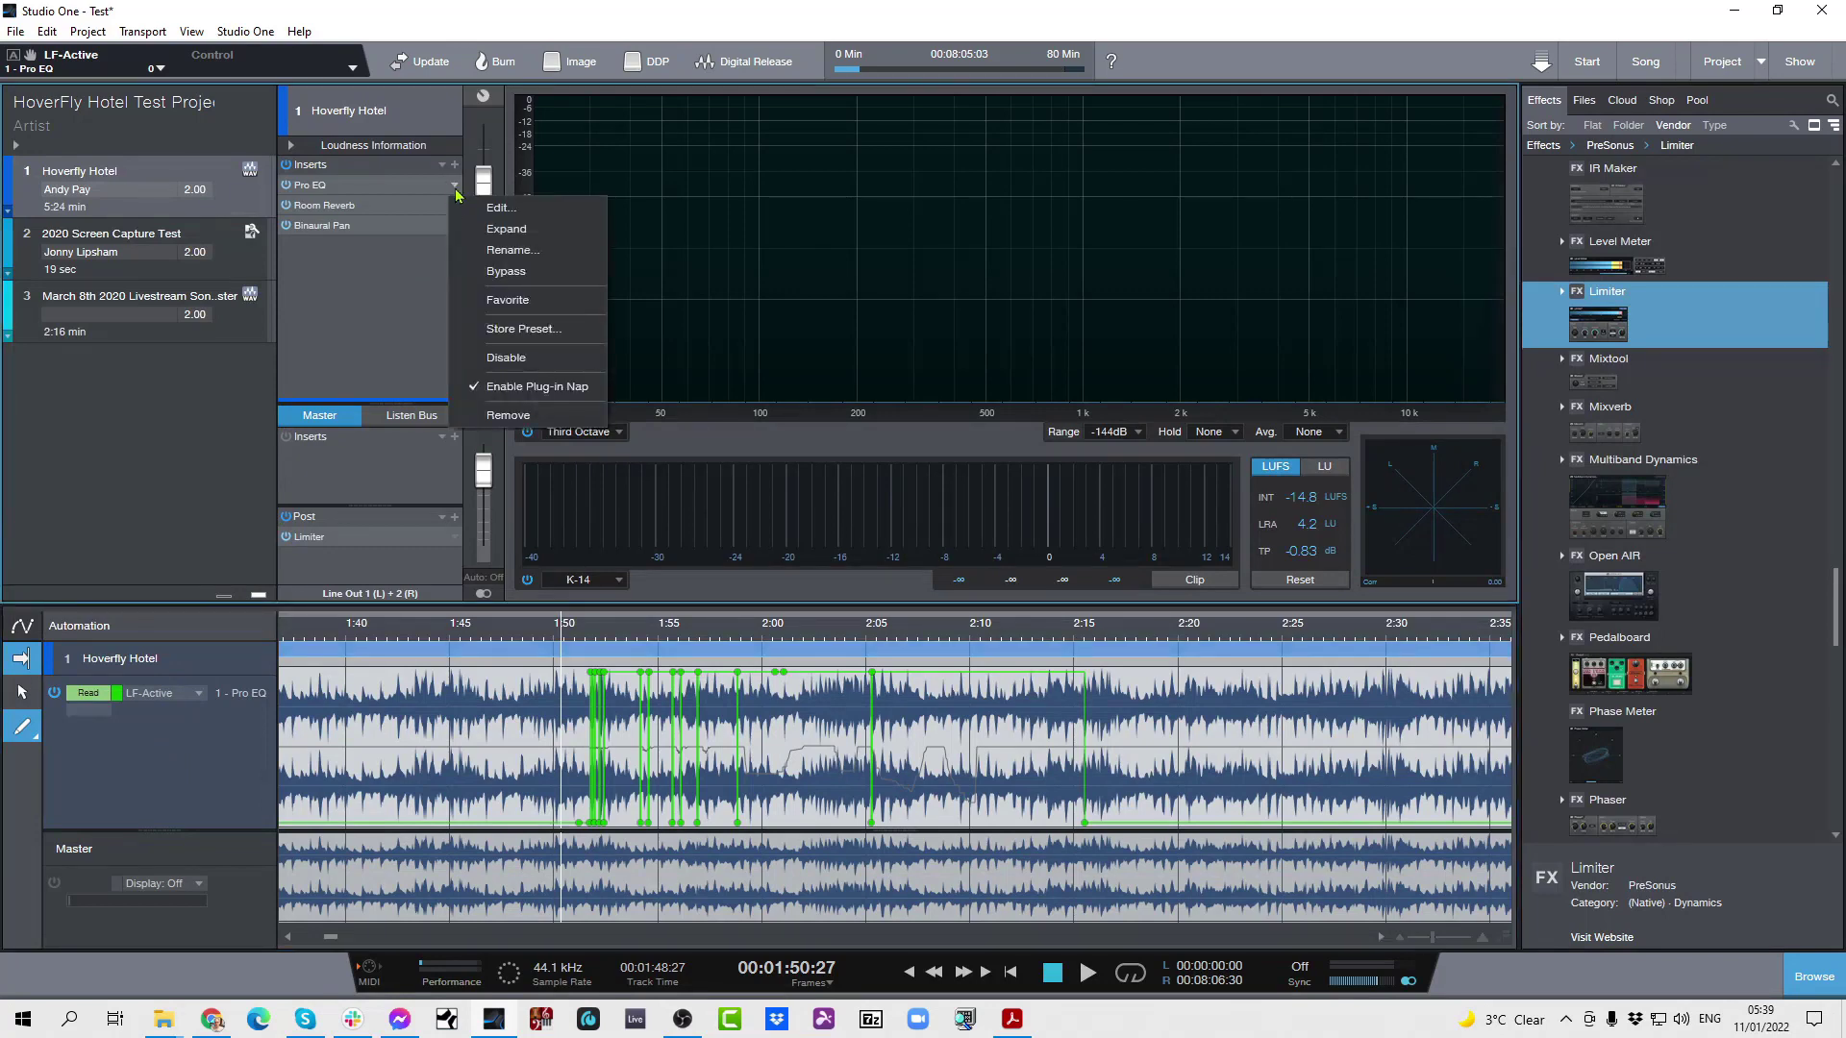
{"action": "left_click", "coordinate": [496, 221]}
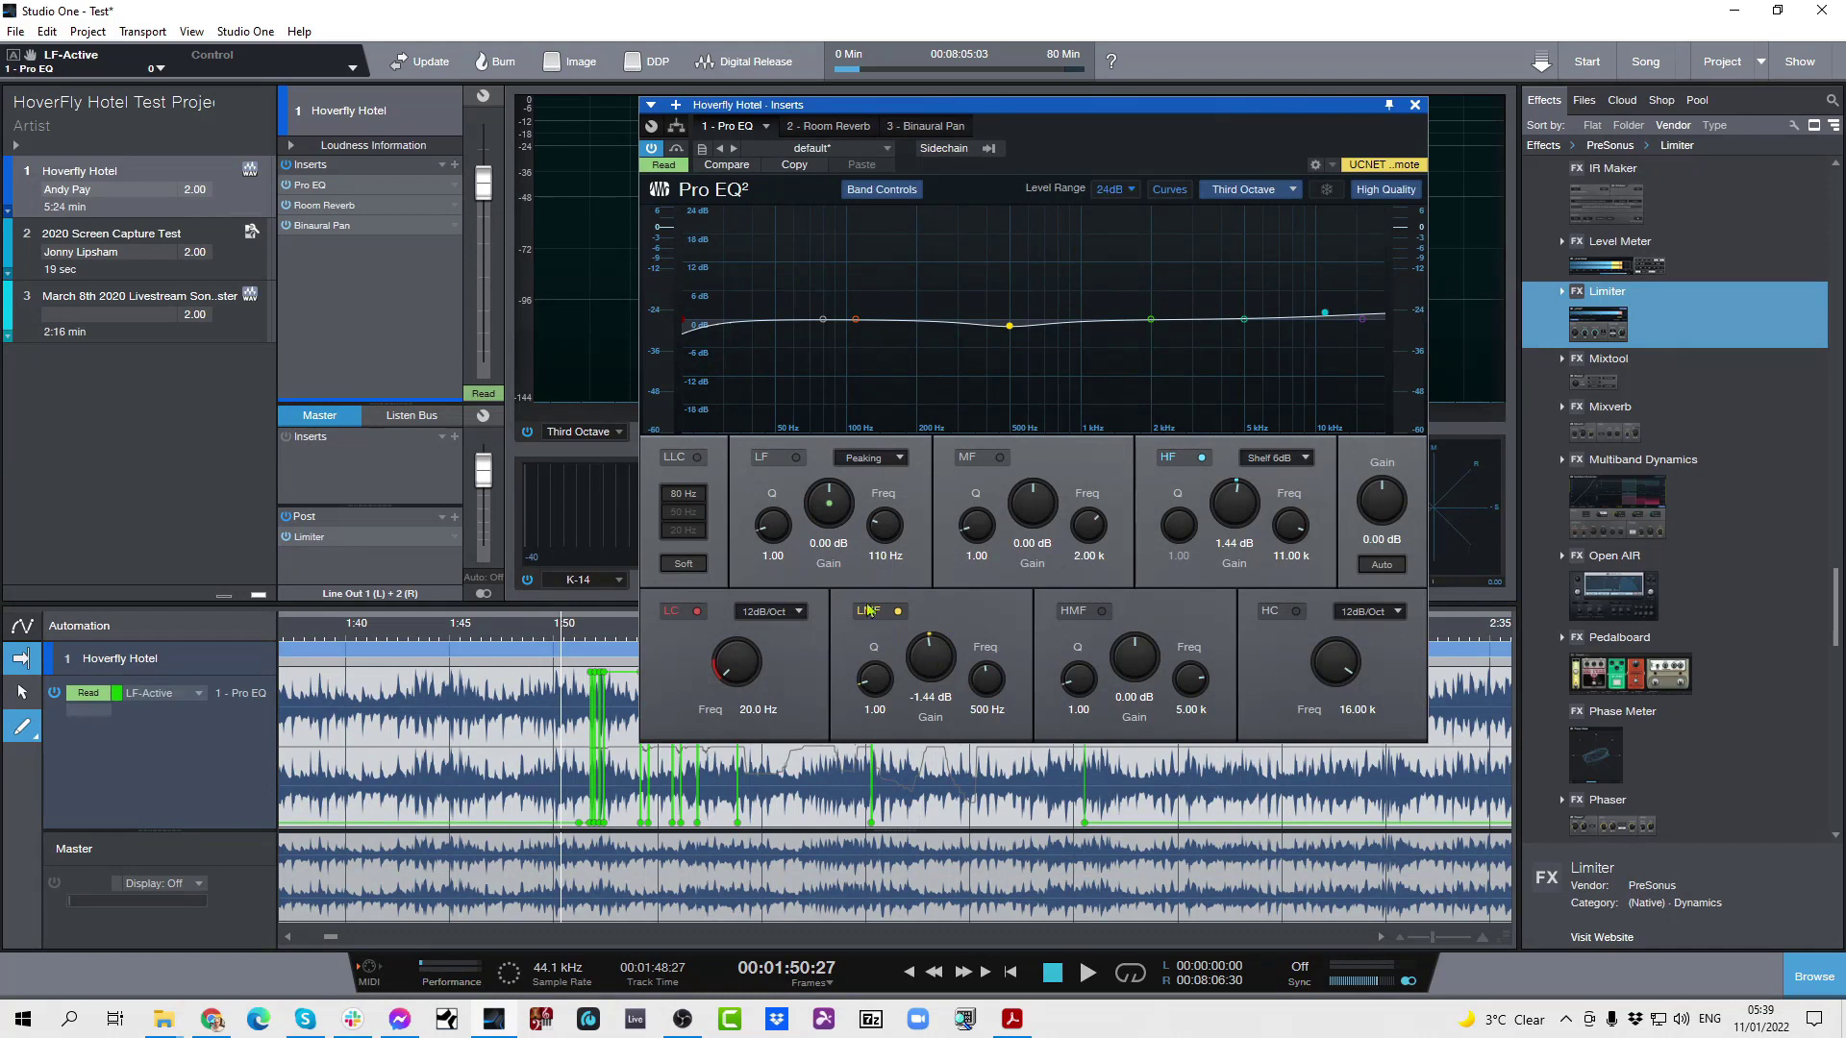
{"action": "right_click", "coordinate": [831, 510]}
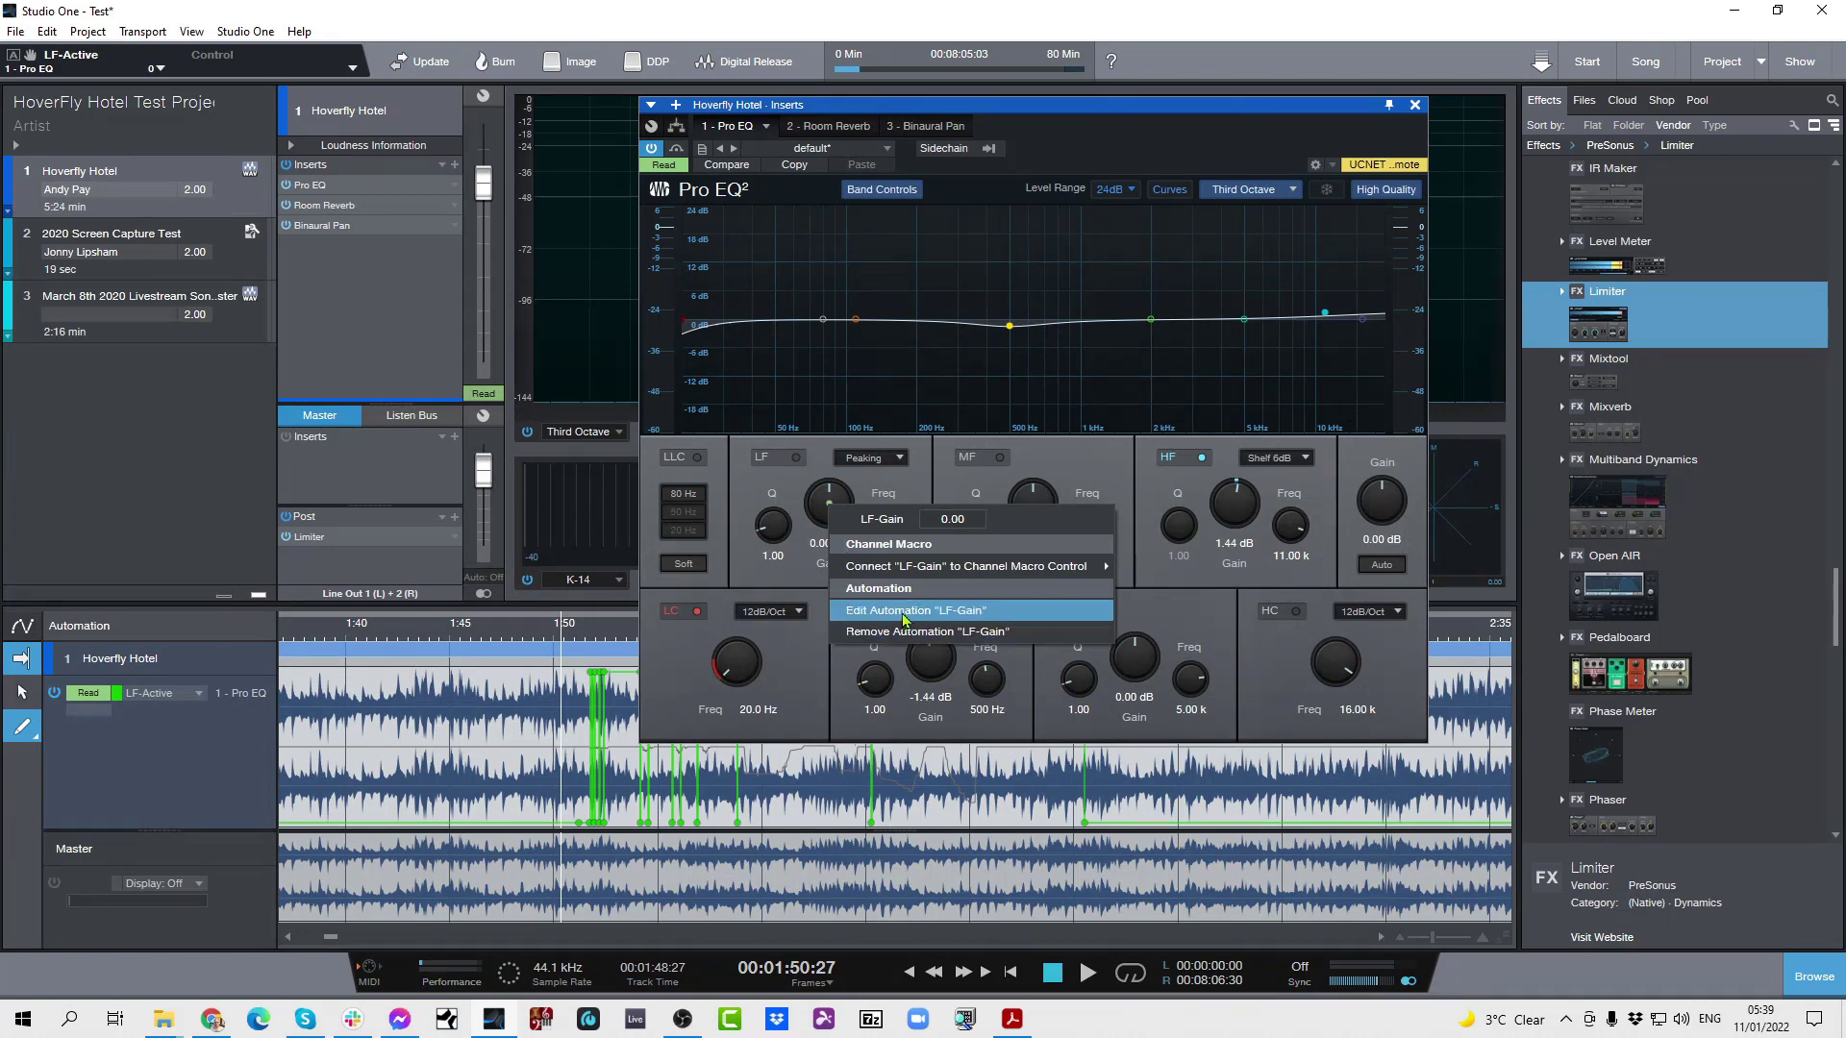
{"action": "left_click", "coordinate": [781, 580]}
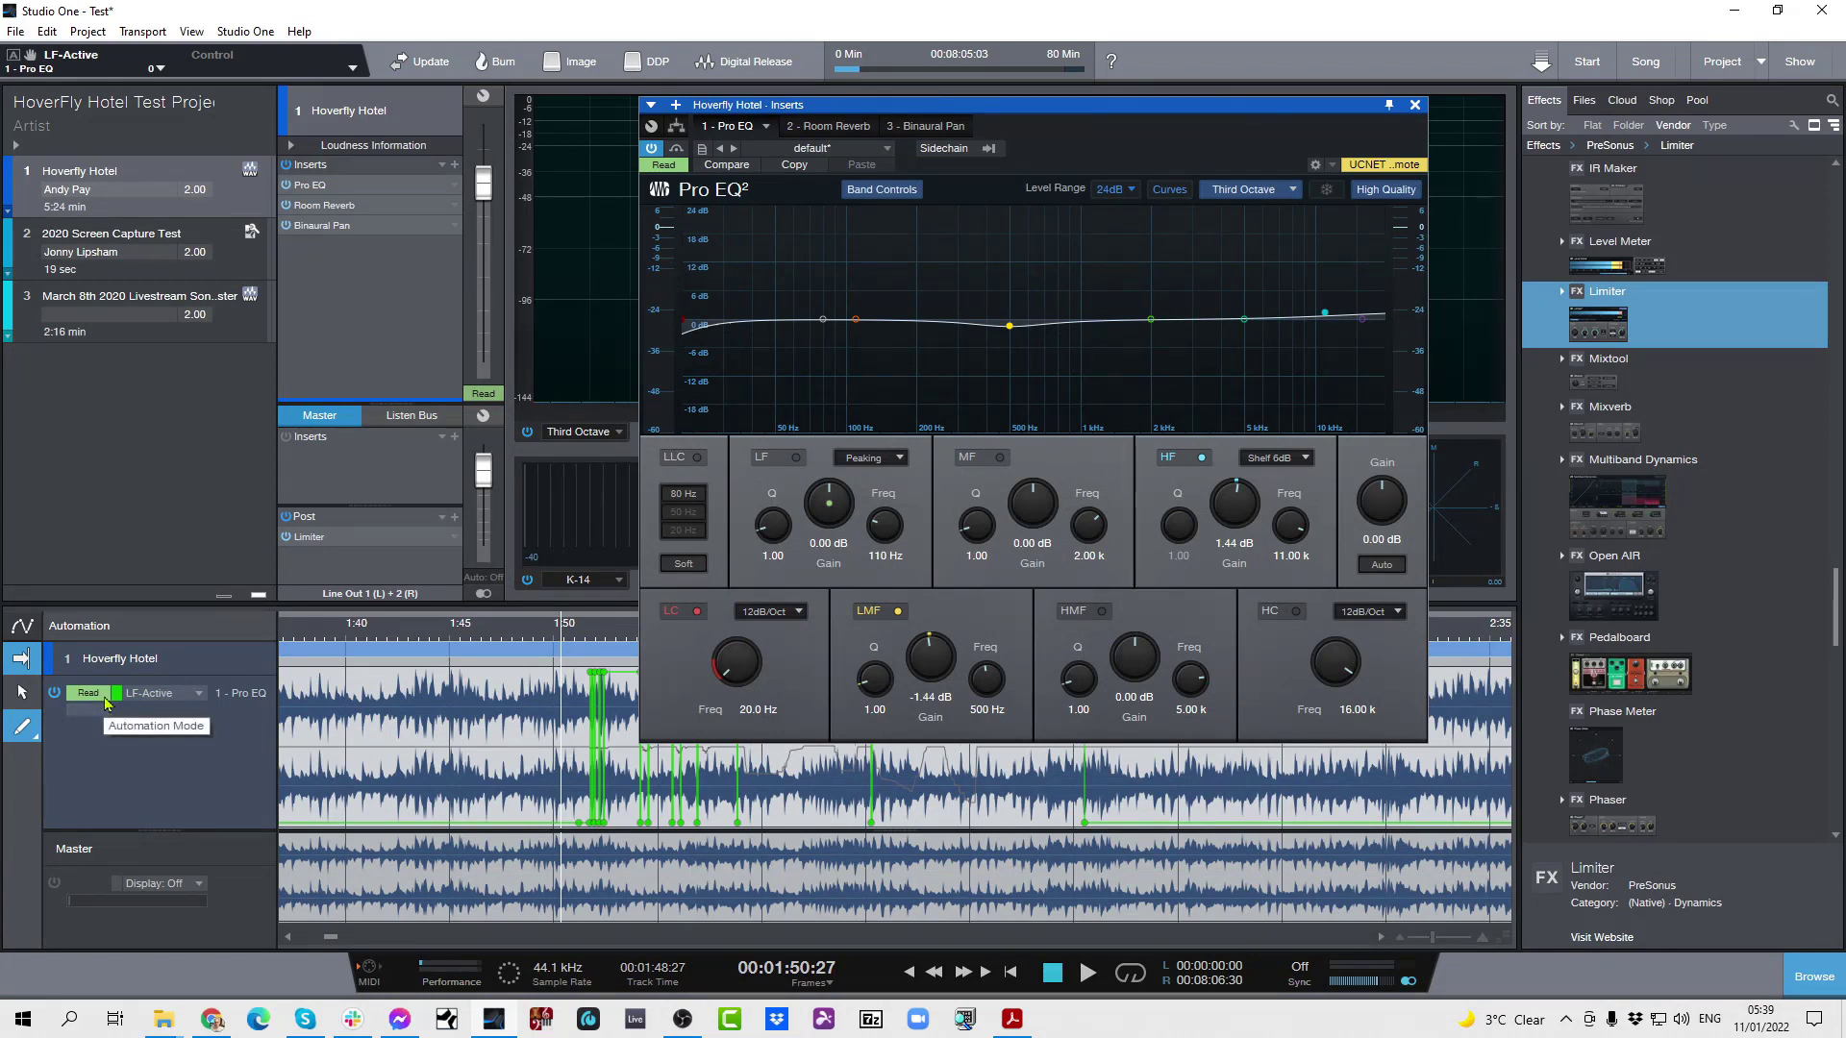
{"action": "left_click", "coordinate": [576, 639]}
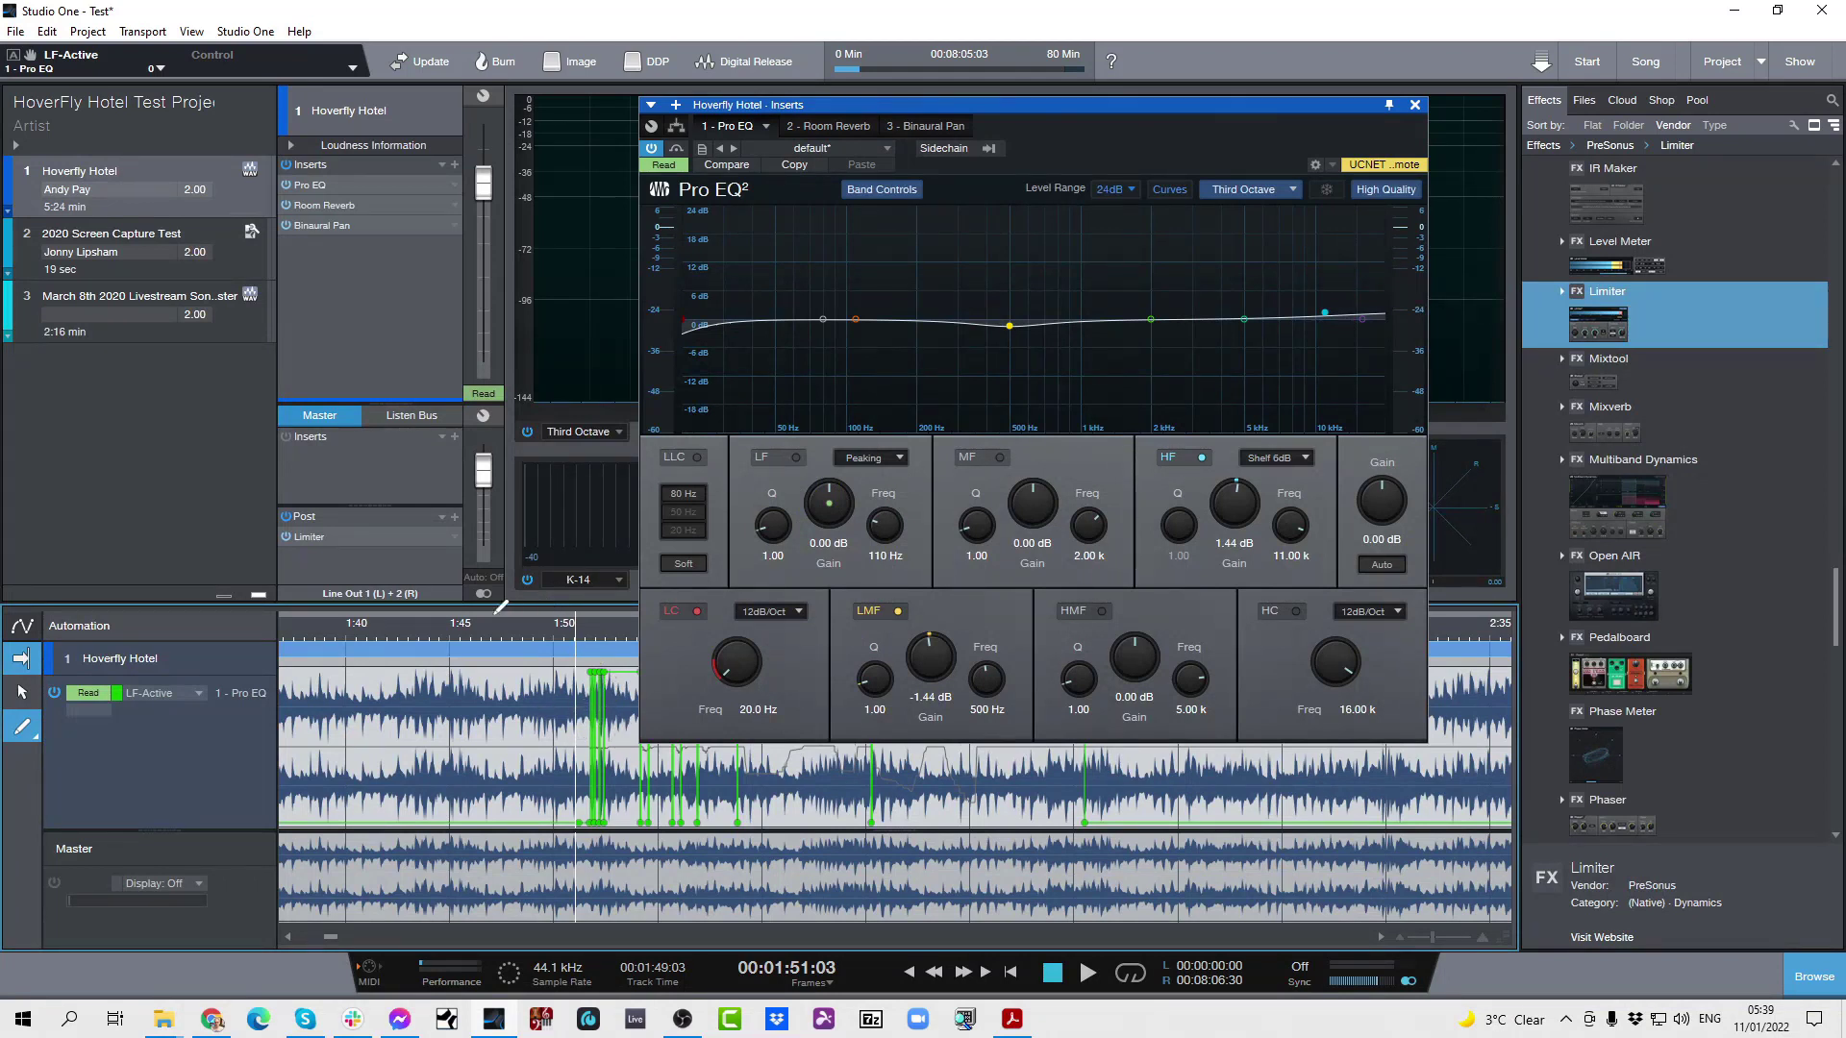
Play the EQ automation from 1:51 with the Pro EQ window moved up aside, then stop.
{"action": "key", "text": "space"}
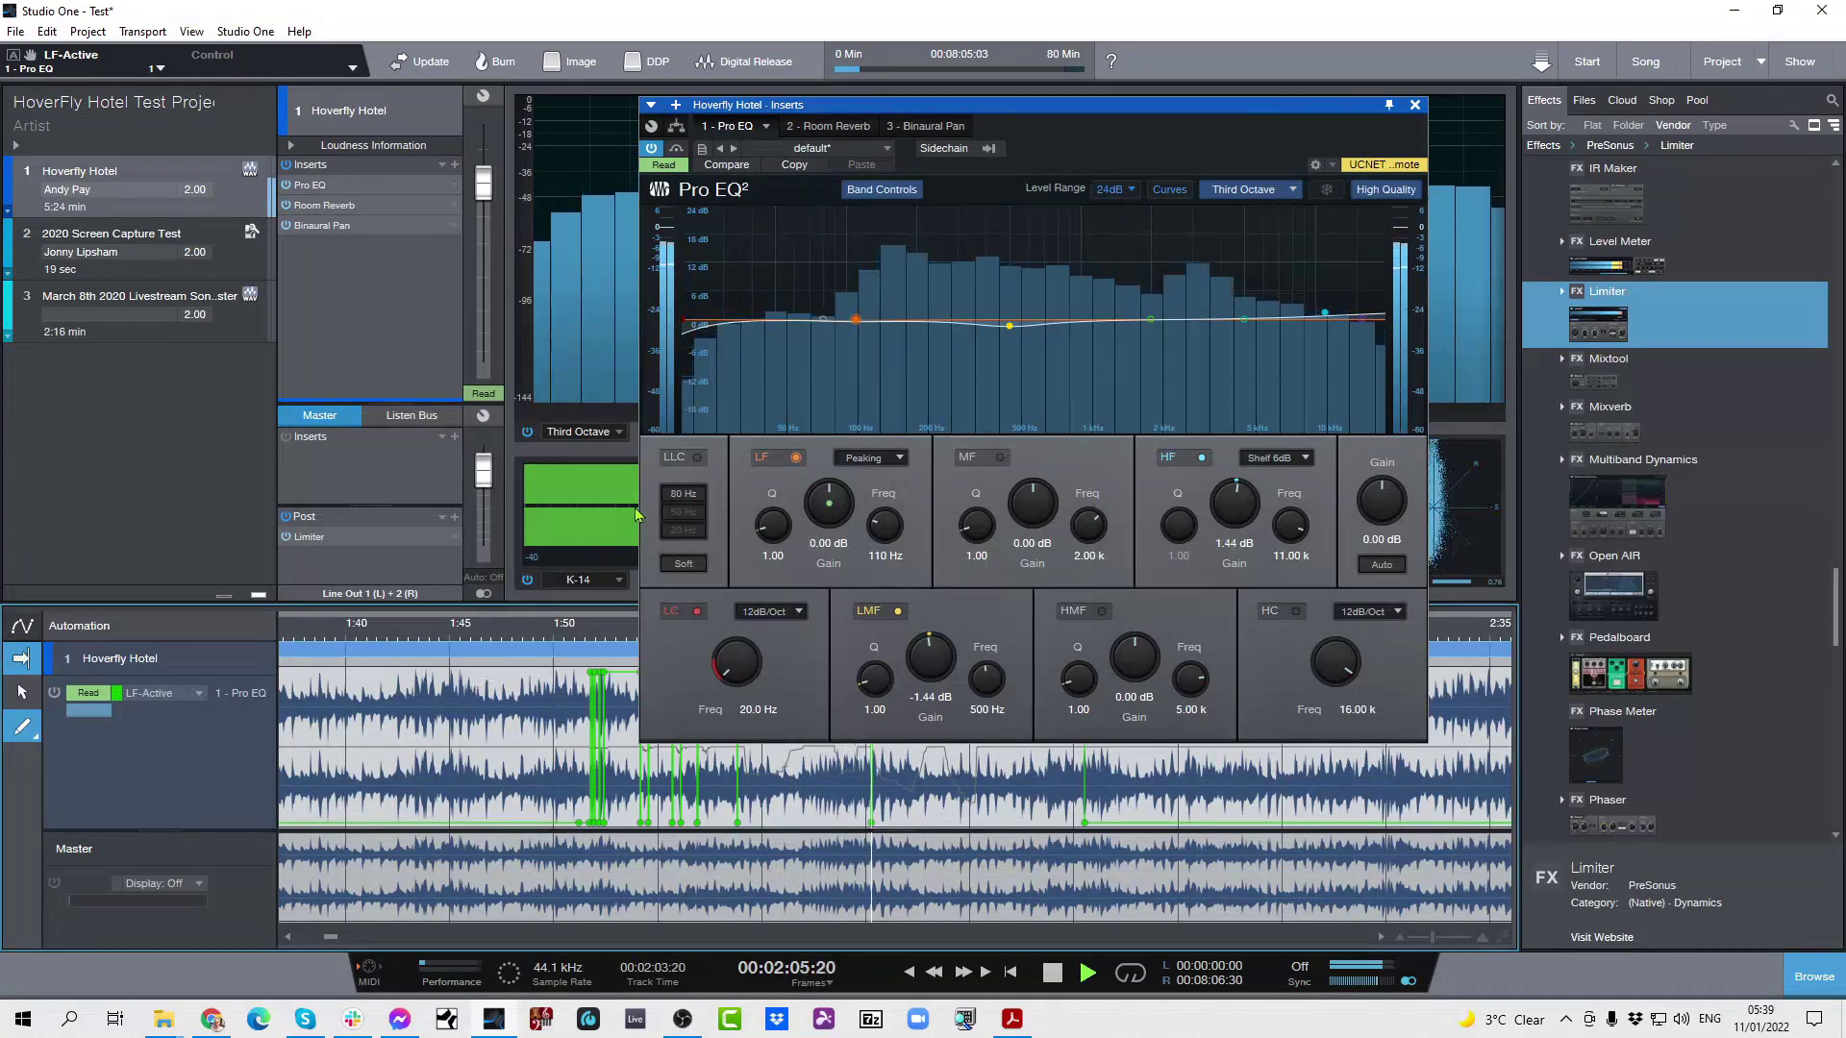
{"action": "left_click_drag", "start_coordinate": [1141, 107], "coordinate": [1174, 11]}
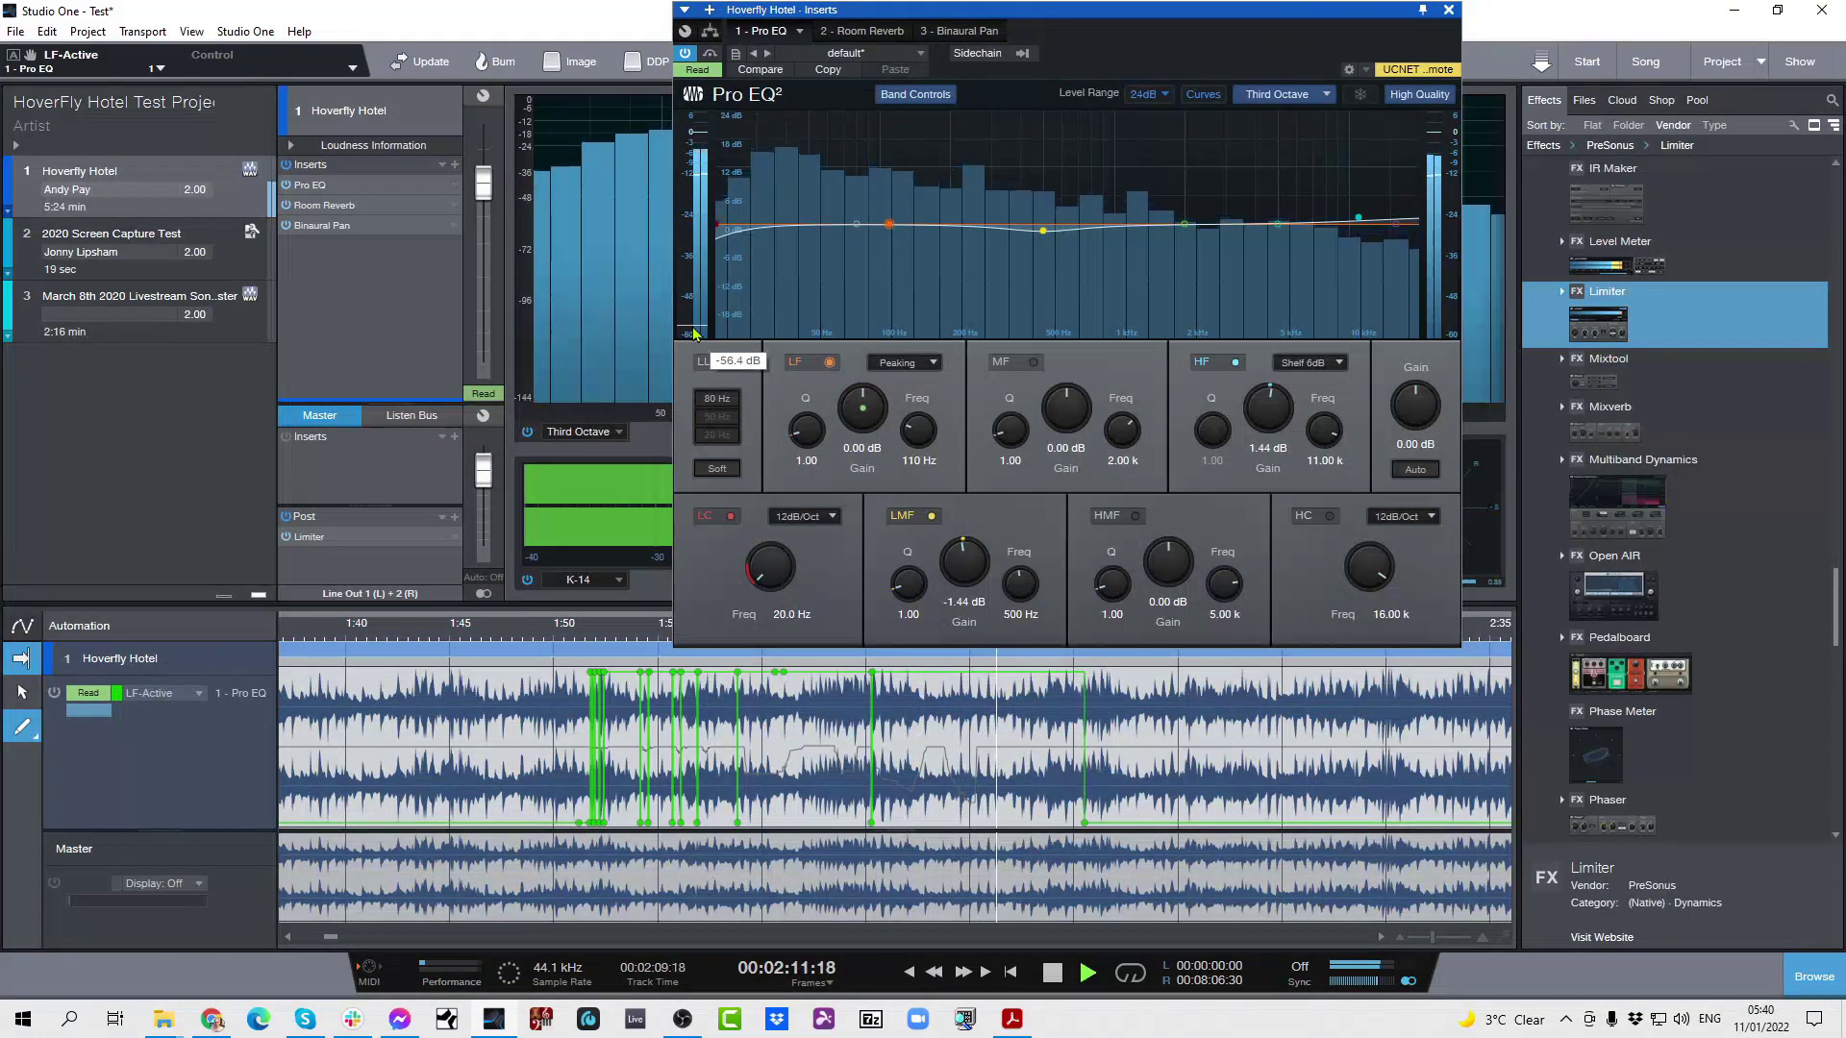
{"action": "key", "text": "space"}
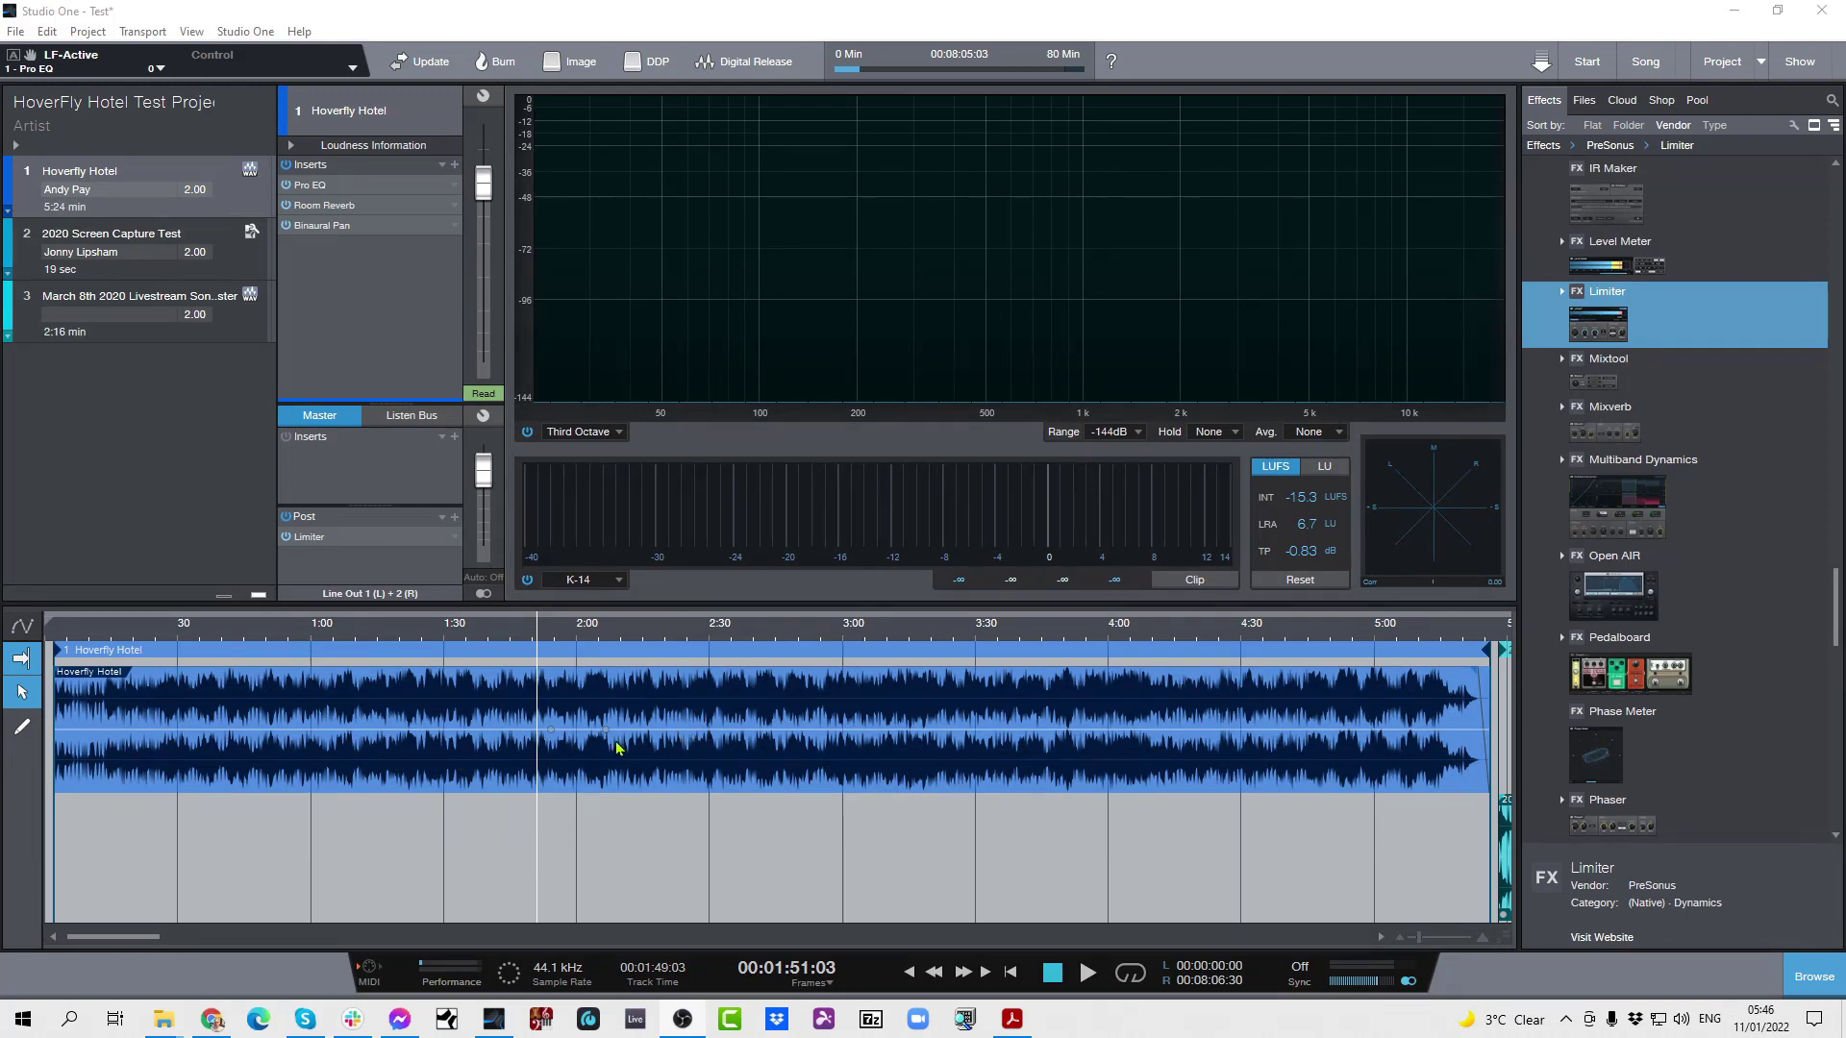
Enable the gain envelope and raise it 2.8 dB between new points at 2:24 and 2:44.
{"action": "right_click", "coordinate": [672, 758]}
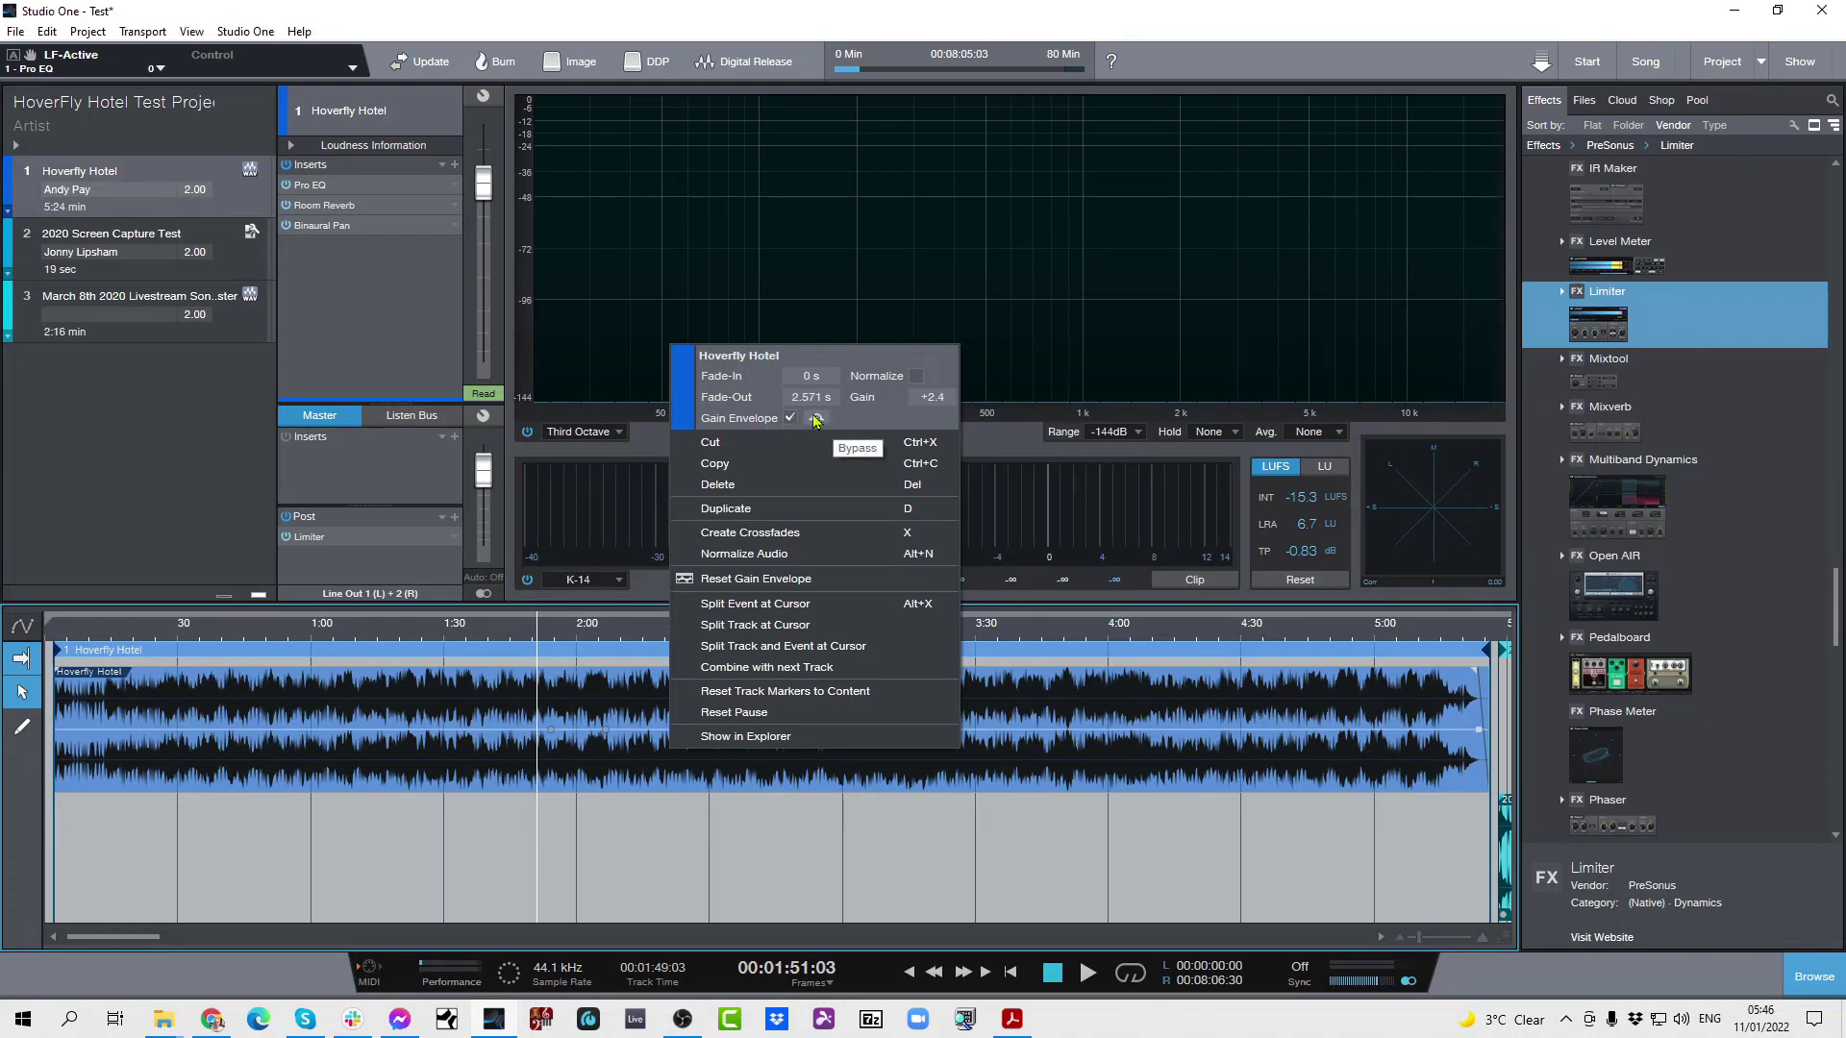
{"action": "left_click", "coordinate": [752, 871]}
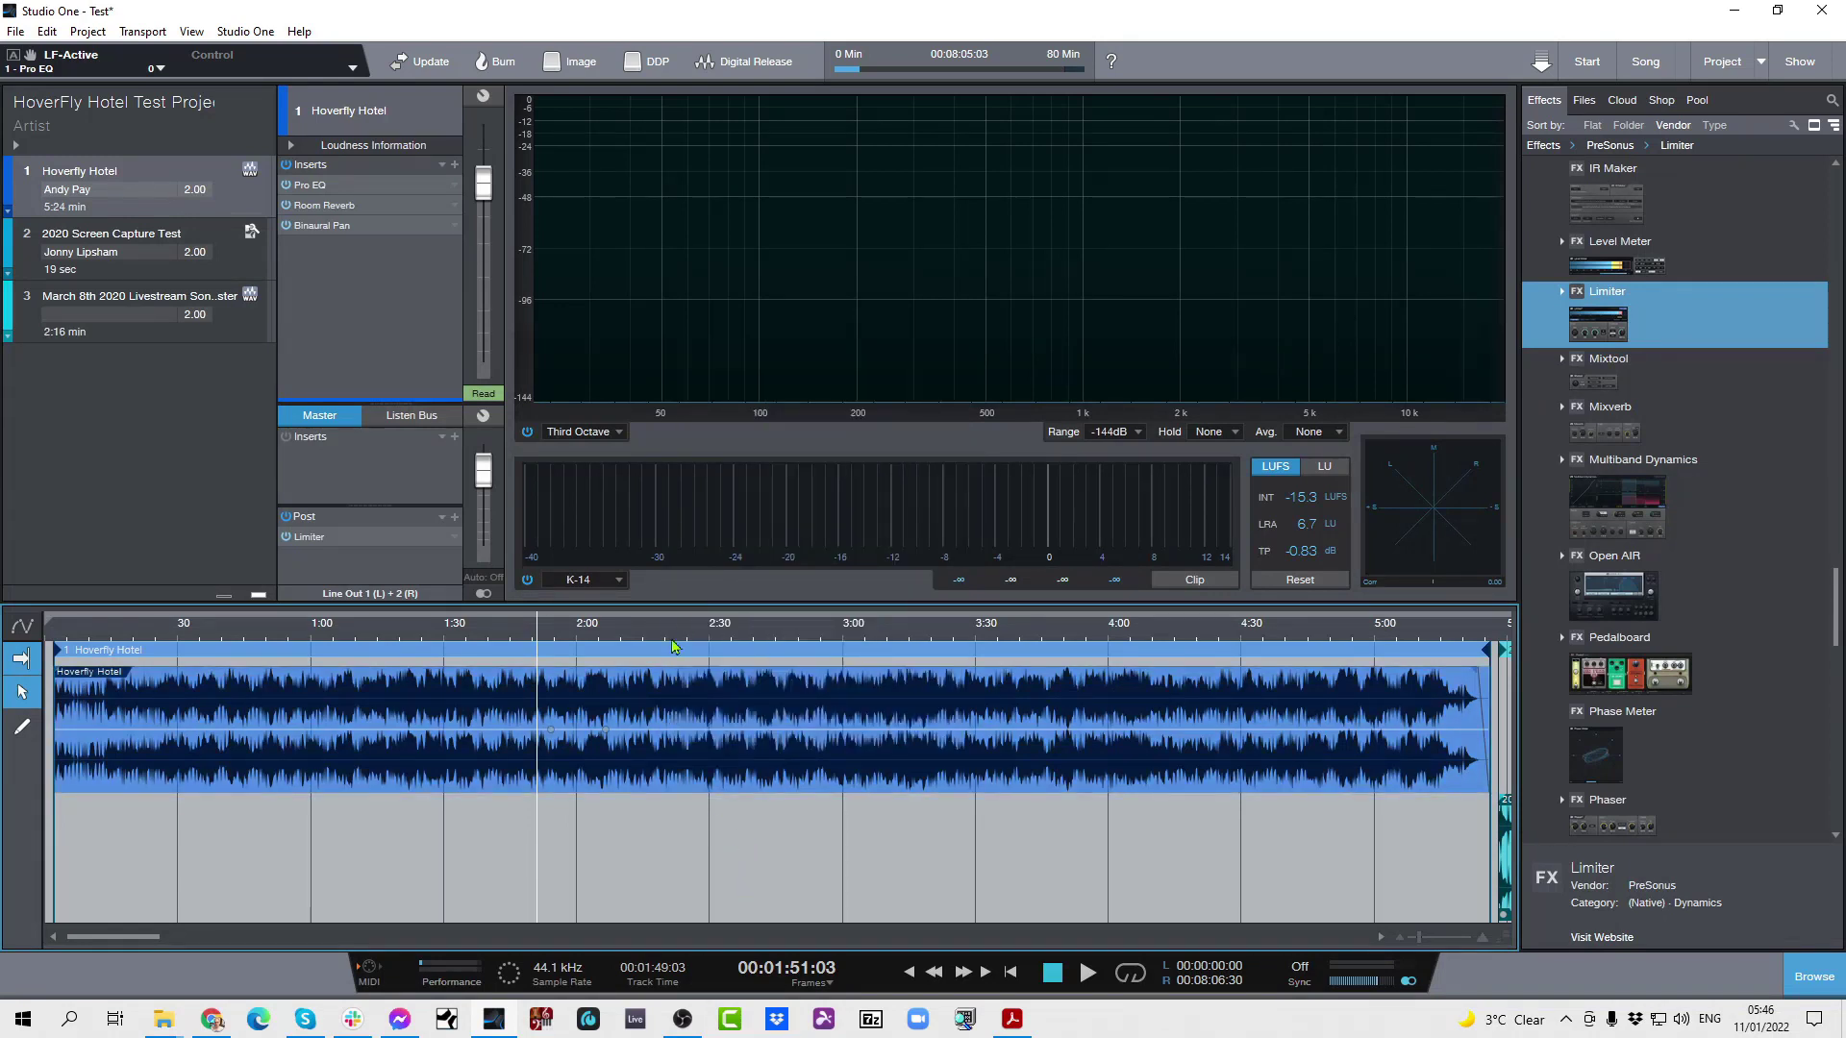
{"action": "left_click", "coordinate": [689, 730]}
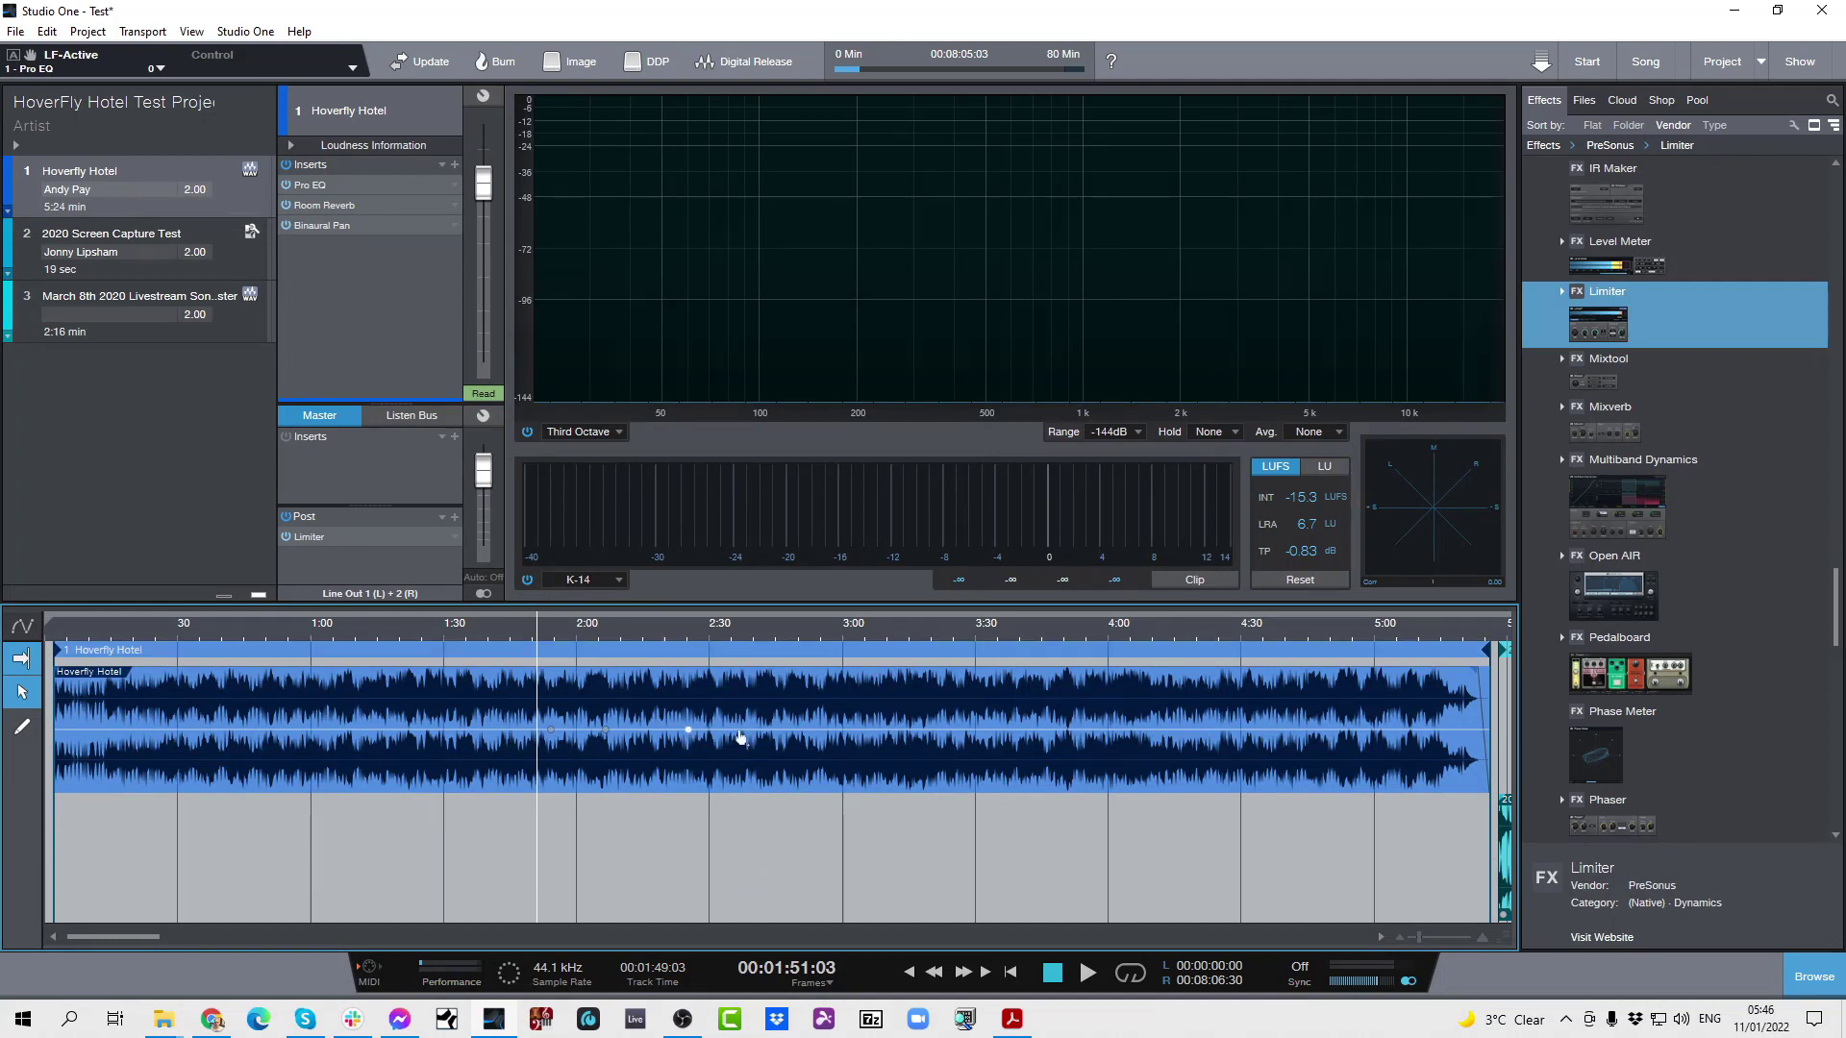
{"action": "left_click", "coordinate": [782, 729]}
{"action": "left_click_drag", "start_coordinate": [740, 695], "coordinate": [743, 685]}
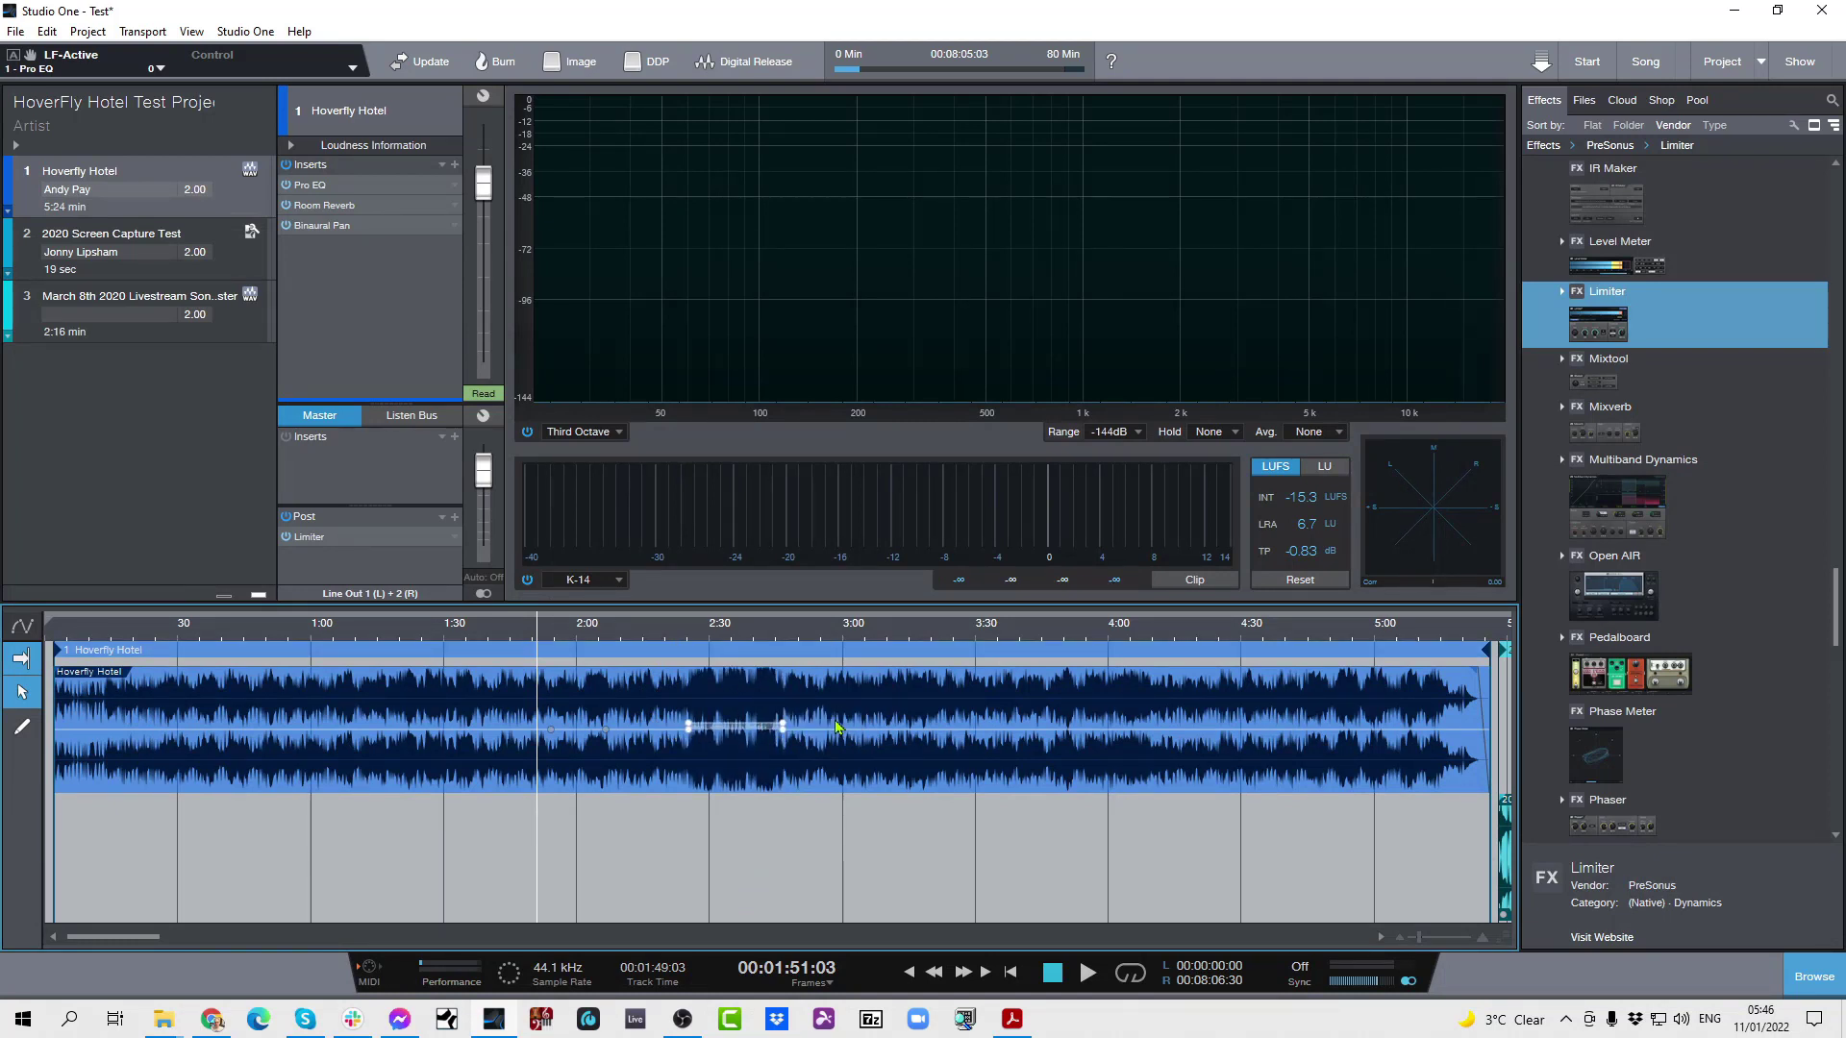
Lower the gain envelope slightly between new points at 3:02 and 3:21.
{"action": "left_click", "coordinate": [862, 731]}
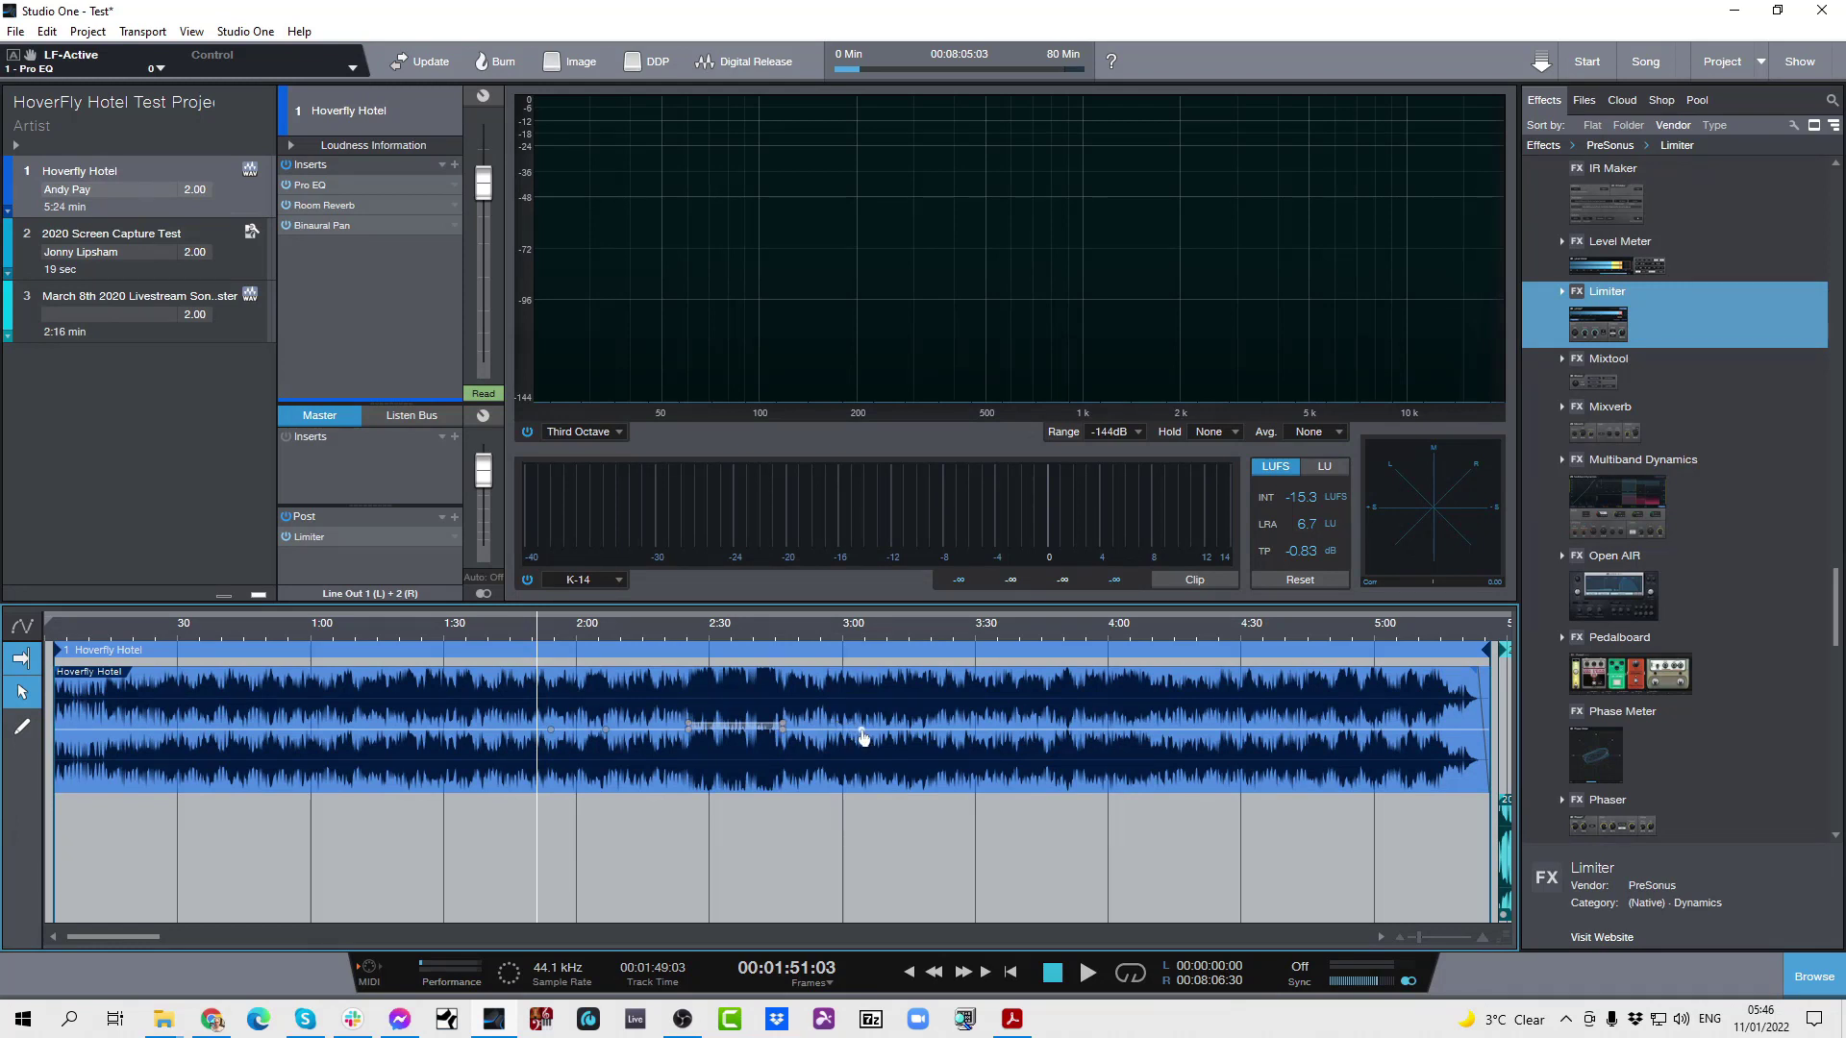
{"action": "left_click", "coordinate": [950, 731]}
{"action": "left_click_drag", "start_coordinate": [909, 691], "coordinate": [909, 694]}
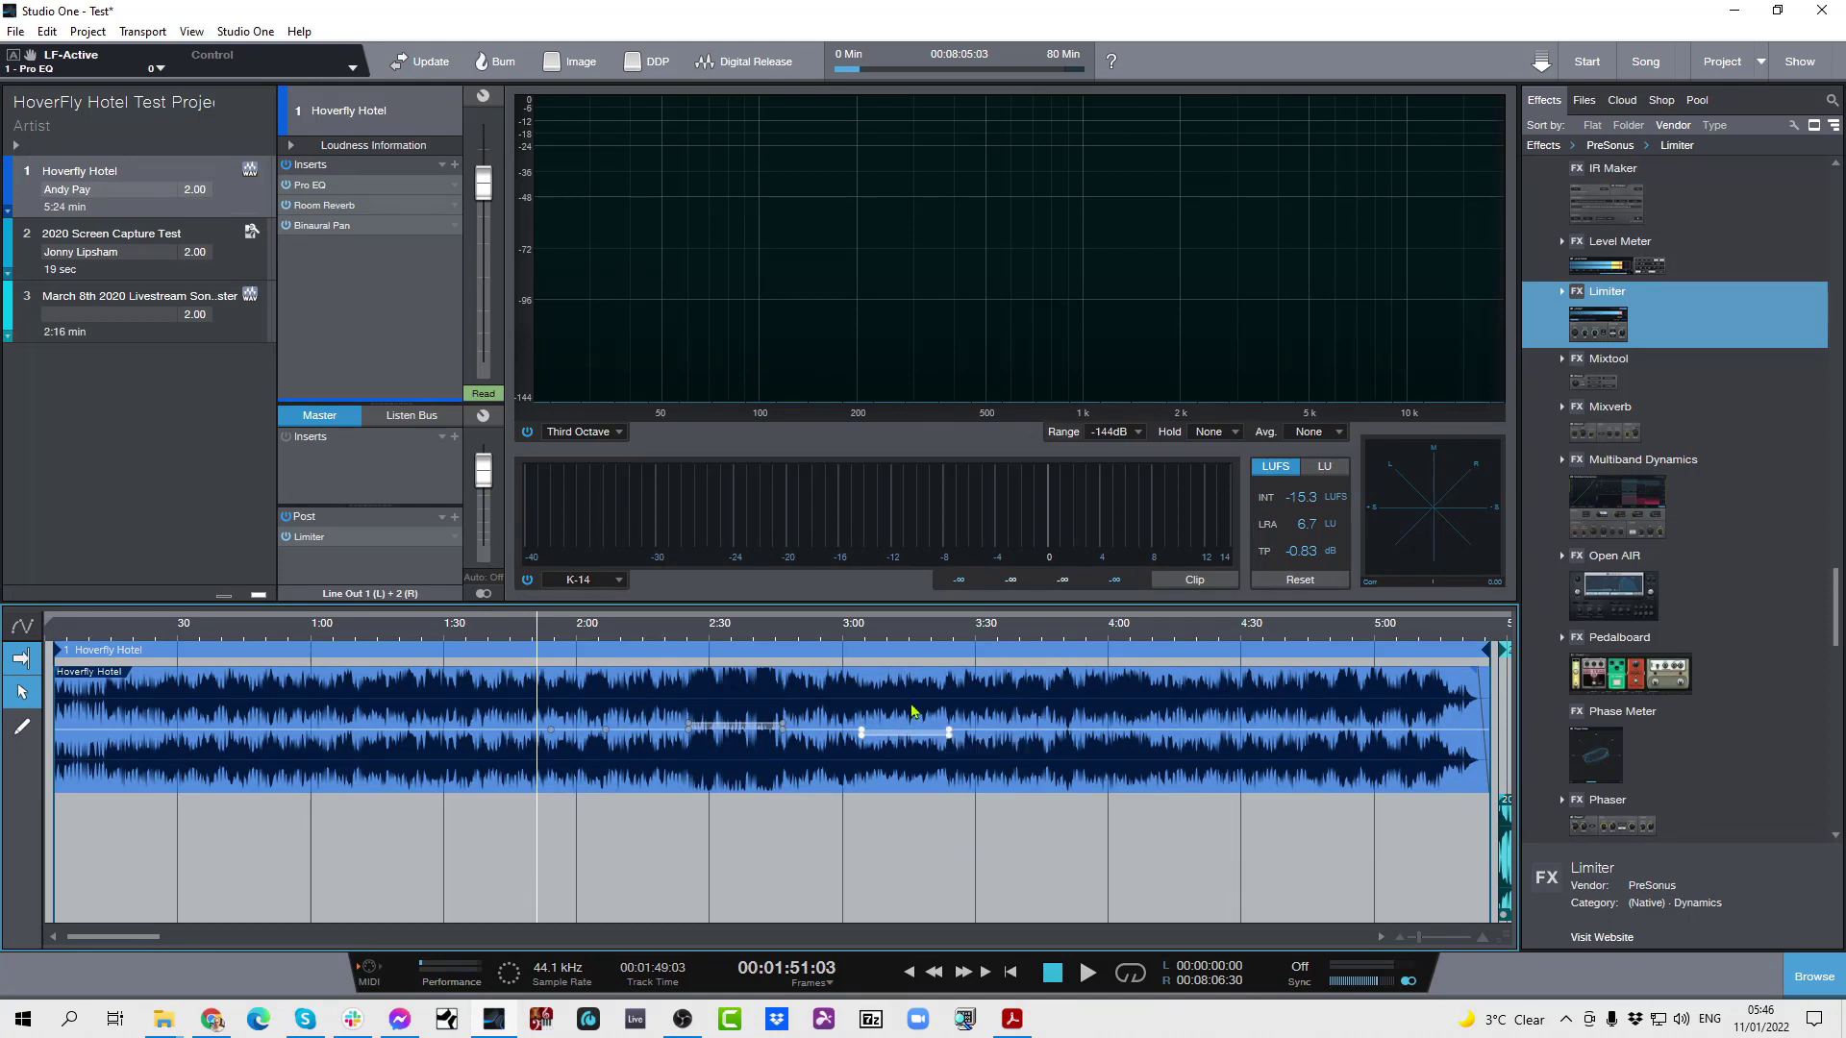
Draw a freehand volume dip on the envelope from about 0:40 to 1:10.
{"action": "left_click", "coordinate": [28, 732]}
{"action": "left_click", "coordinate": [34, 745]}
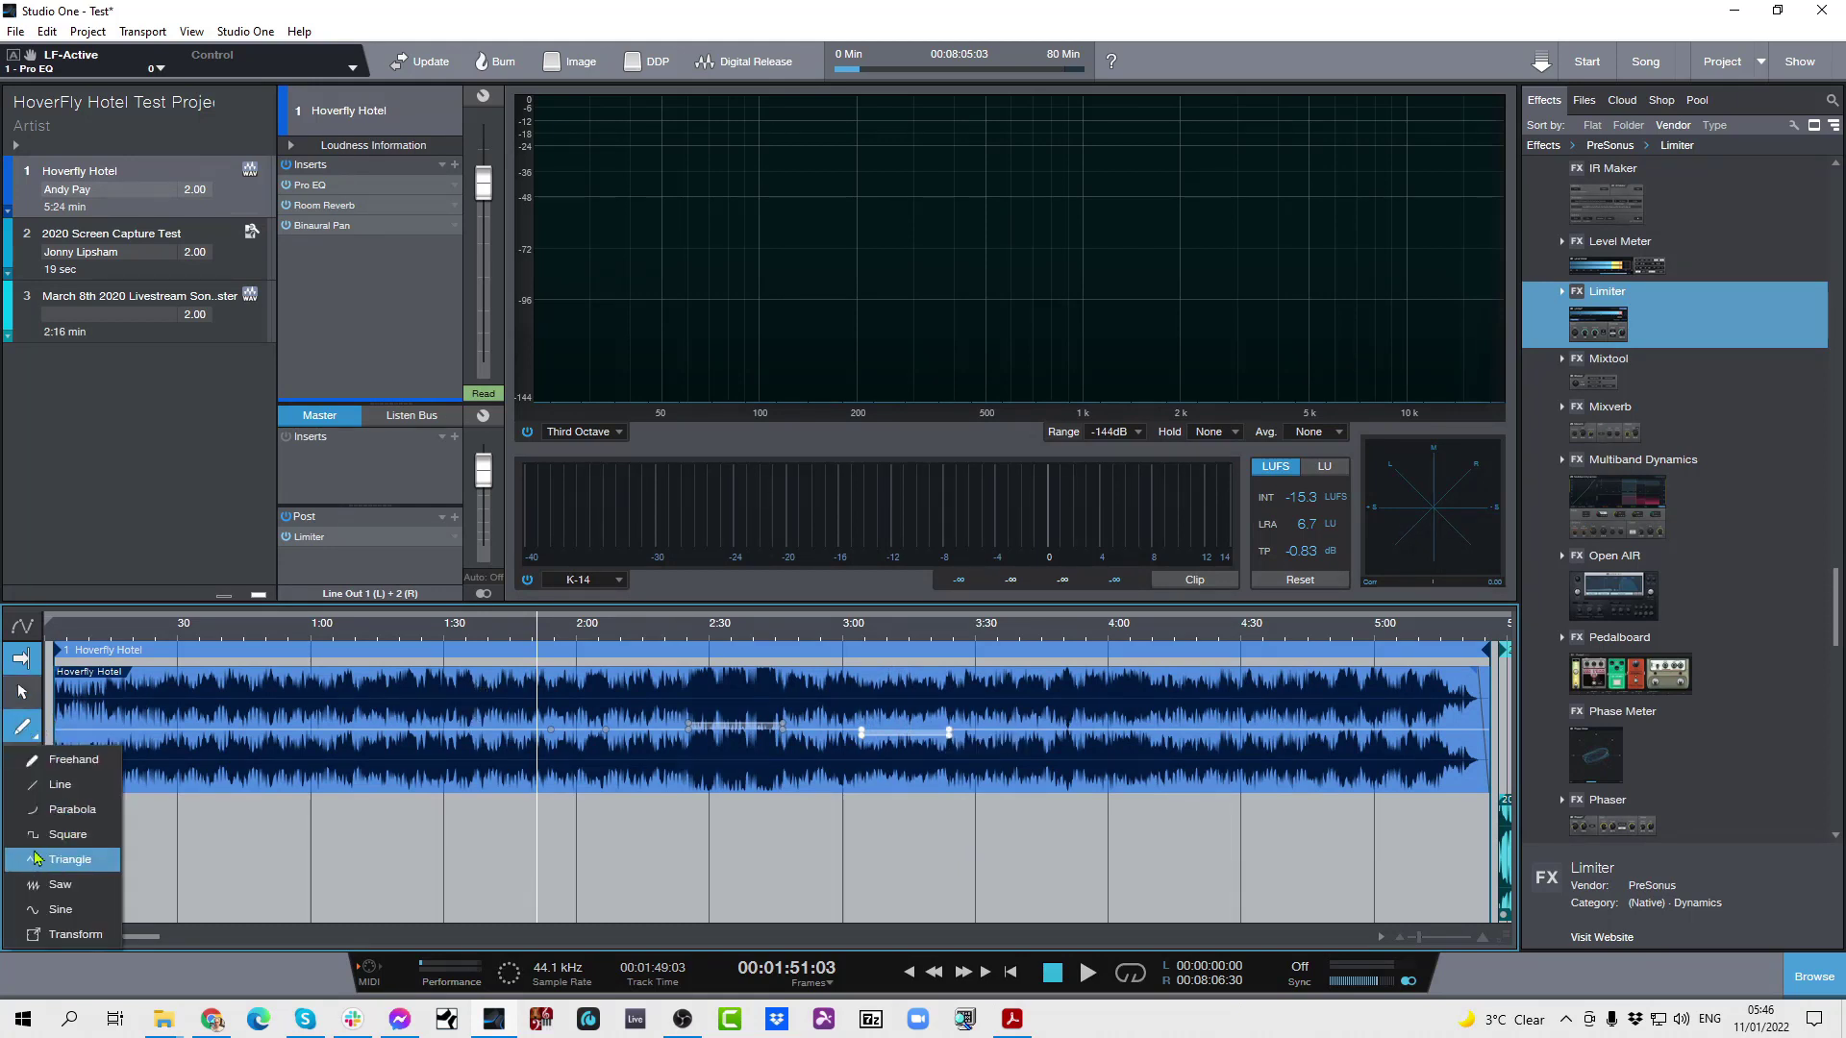
{"action": "left_click", "coordinate": [69, 761]}
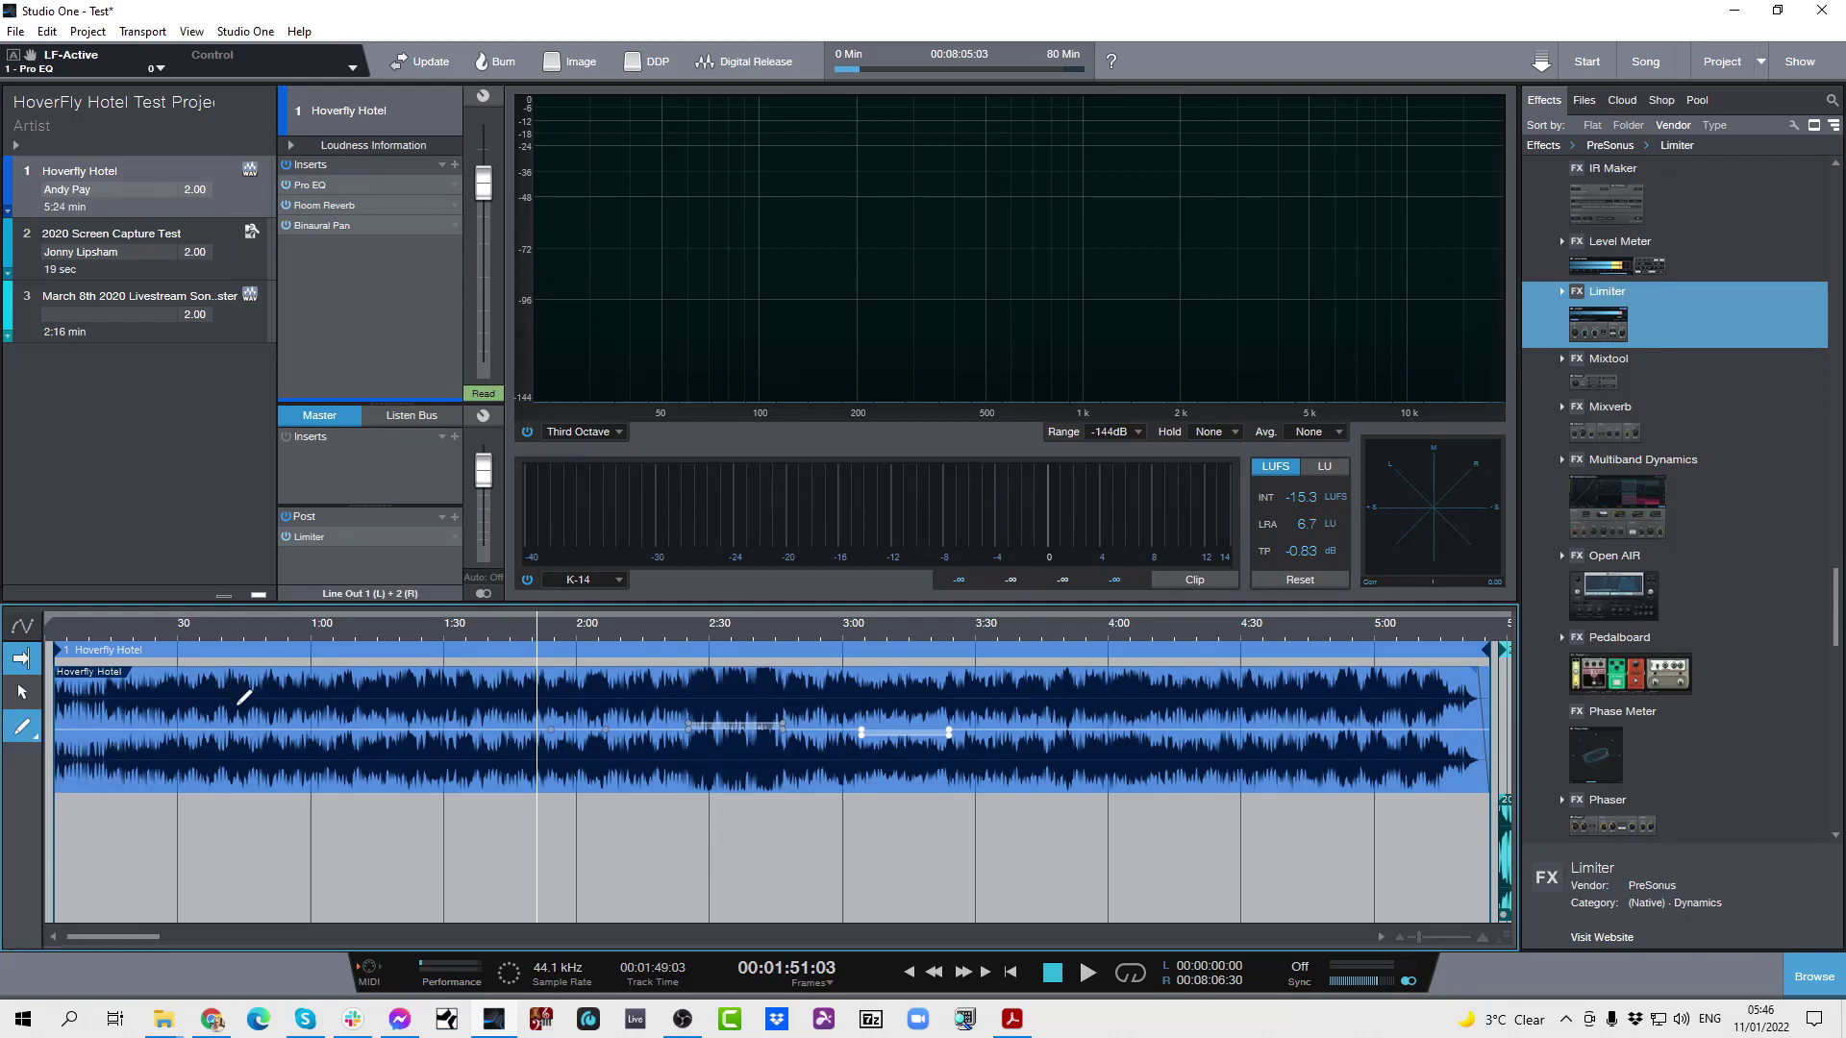
{"action": "left_click_drag", "start_coordinate": [235, 721], "coordinate": [373, 716]}
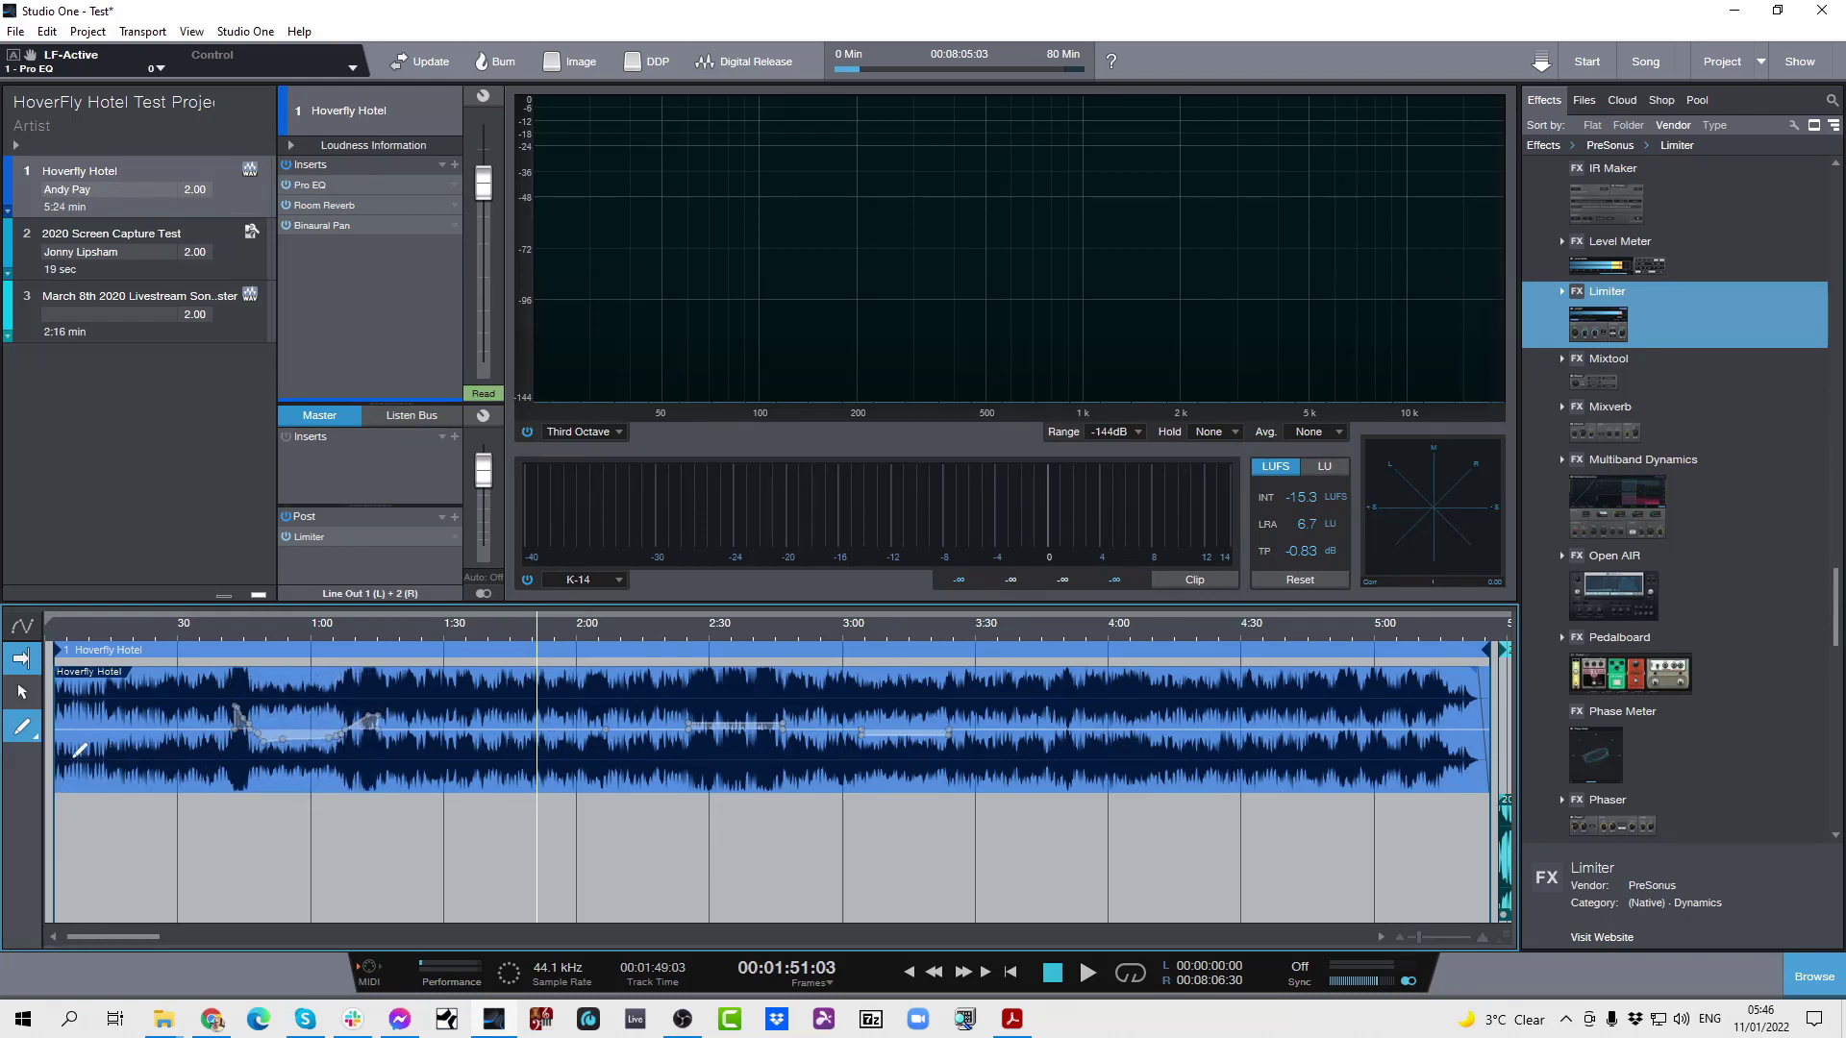
Draw a rising volume line from 3:39 to 4:00, then show the Listen Bus.
{"action": "left_click", "coordinate": [36, 737]}
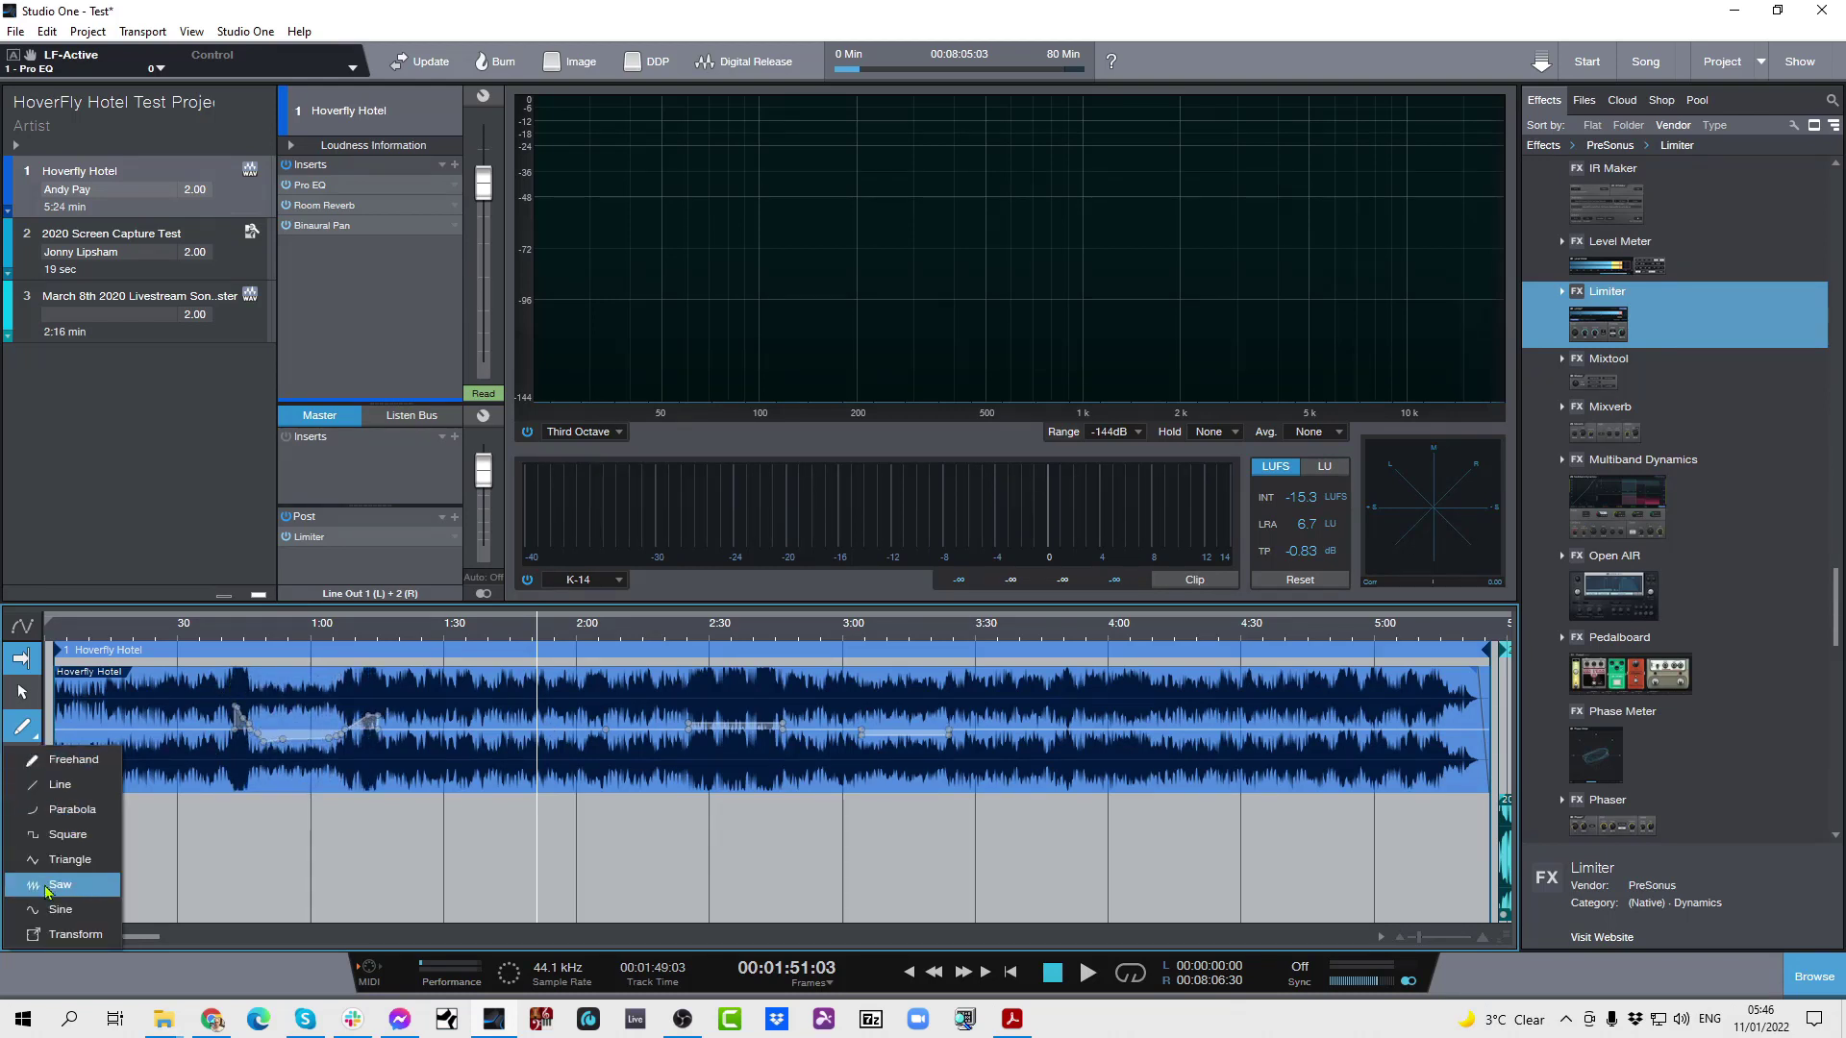
{"action": "left_click", "coordinate": [59, 763]}
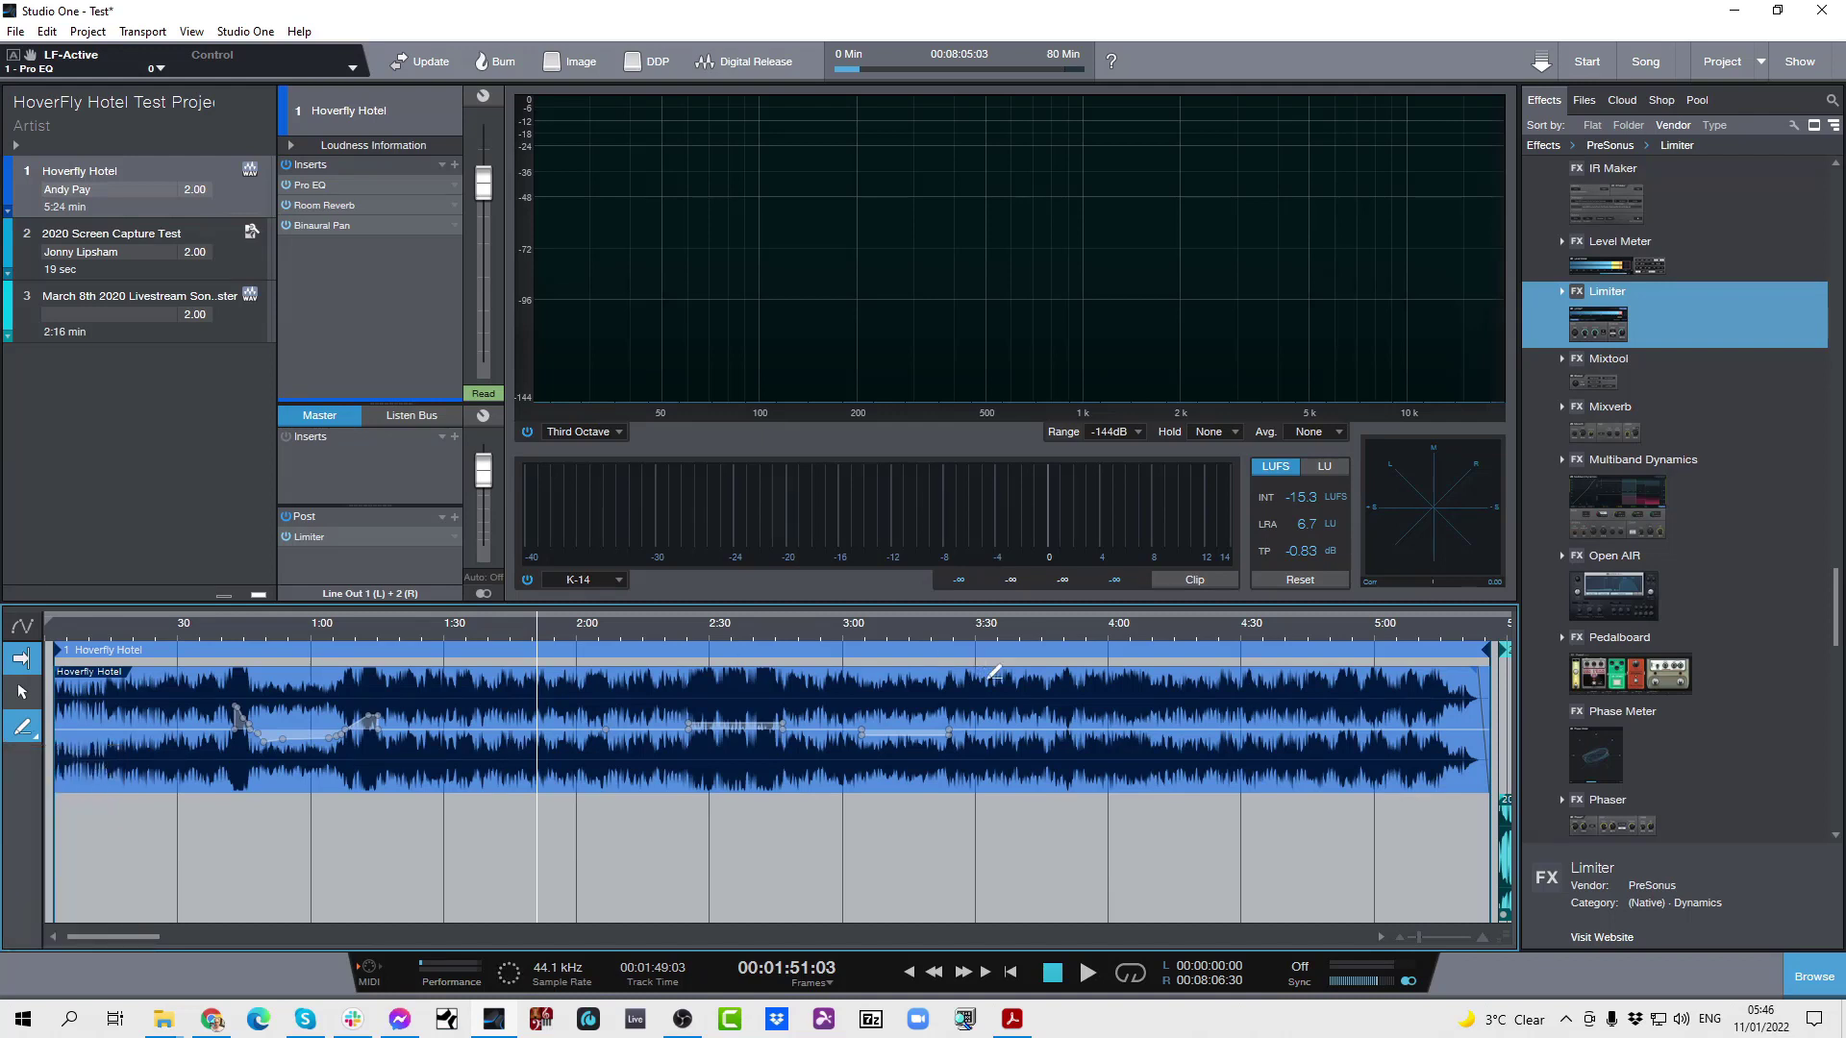
{"action": "left_click_drag", "start_coordinate": [1027, 729], "coordinate": [1129, 719]}
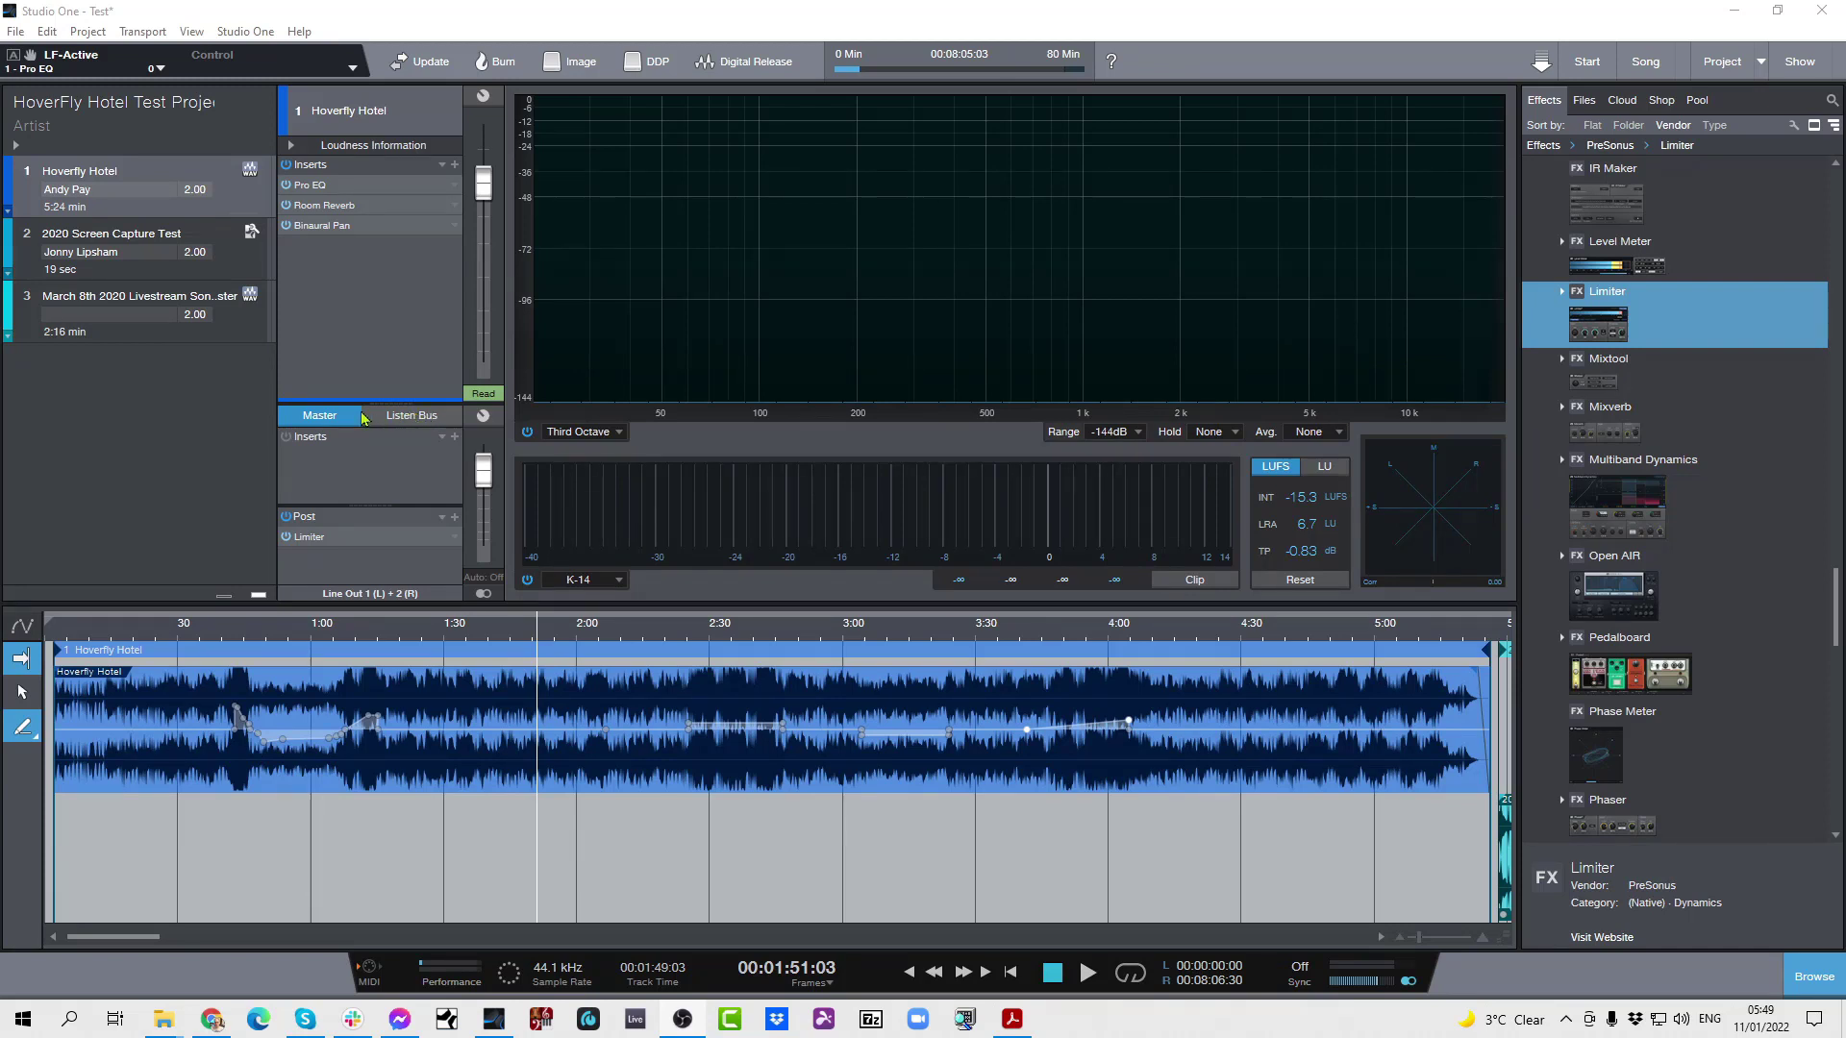
{"action": "left_click", "coordinate": [420, 421]}
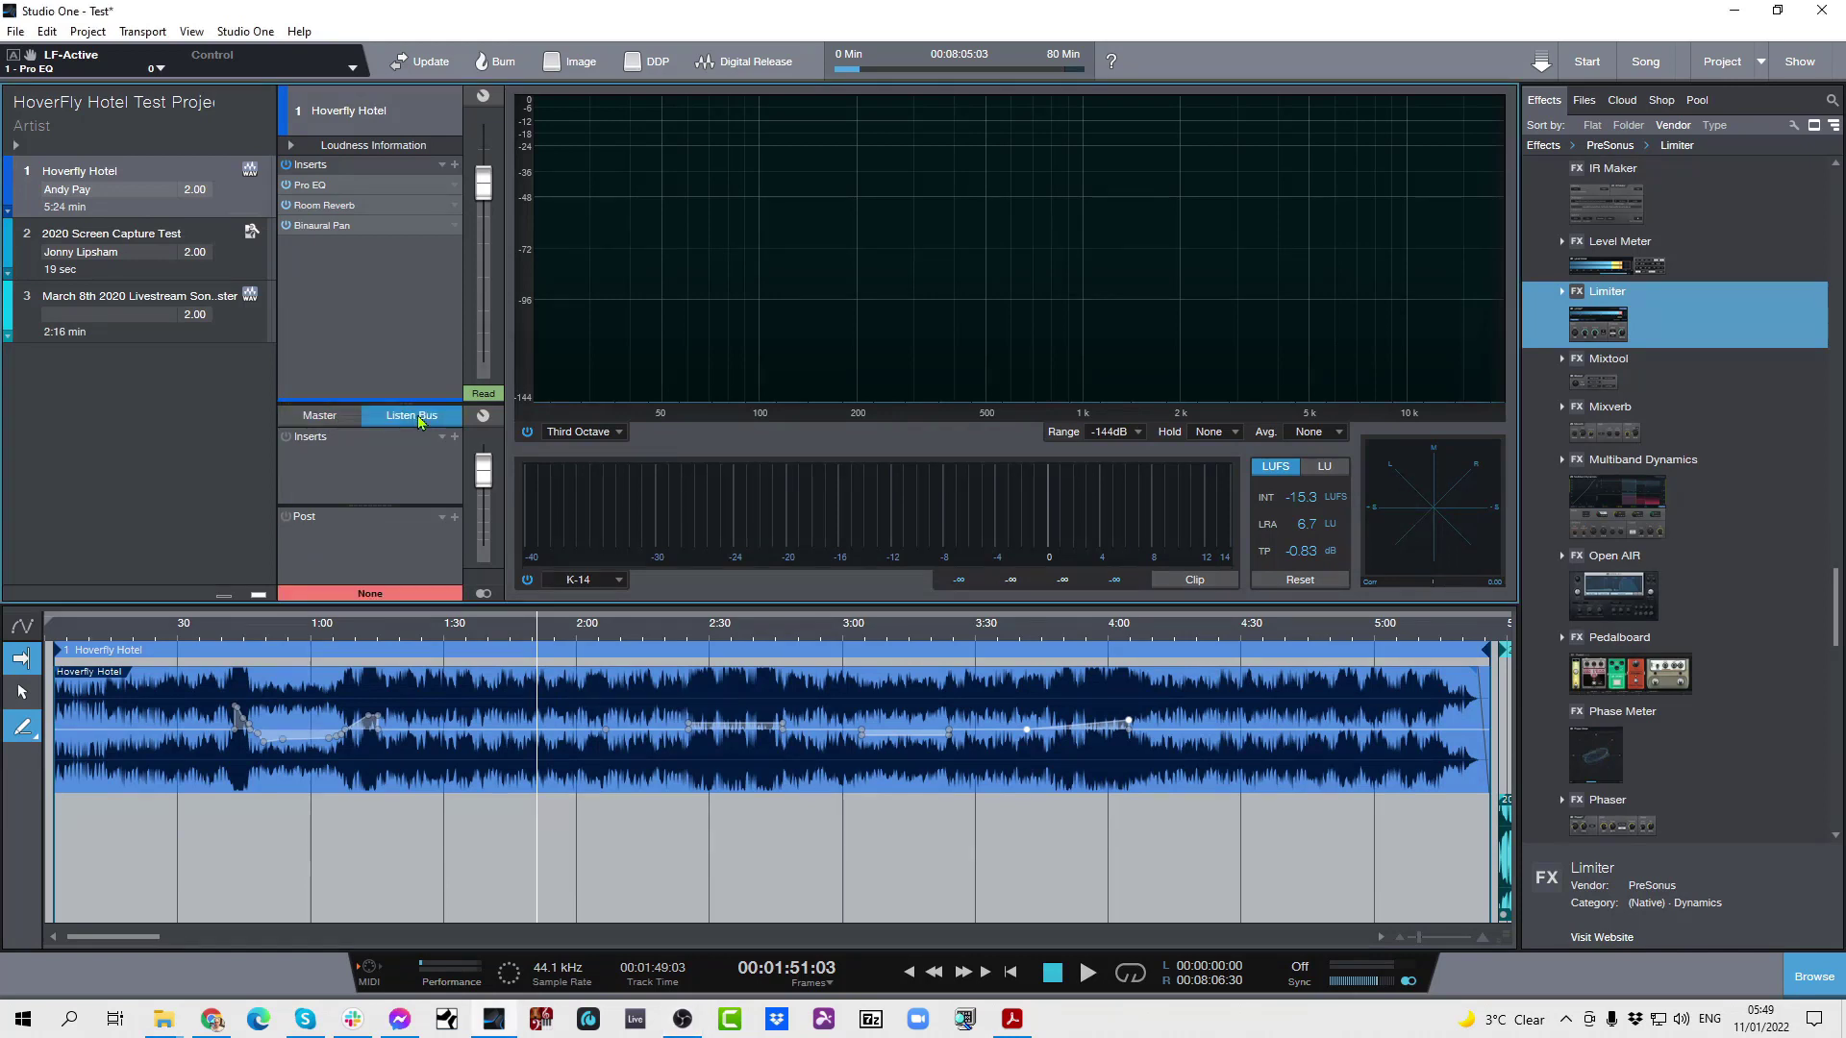
{"action": "left_click", "coordinate": [371, 595]}
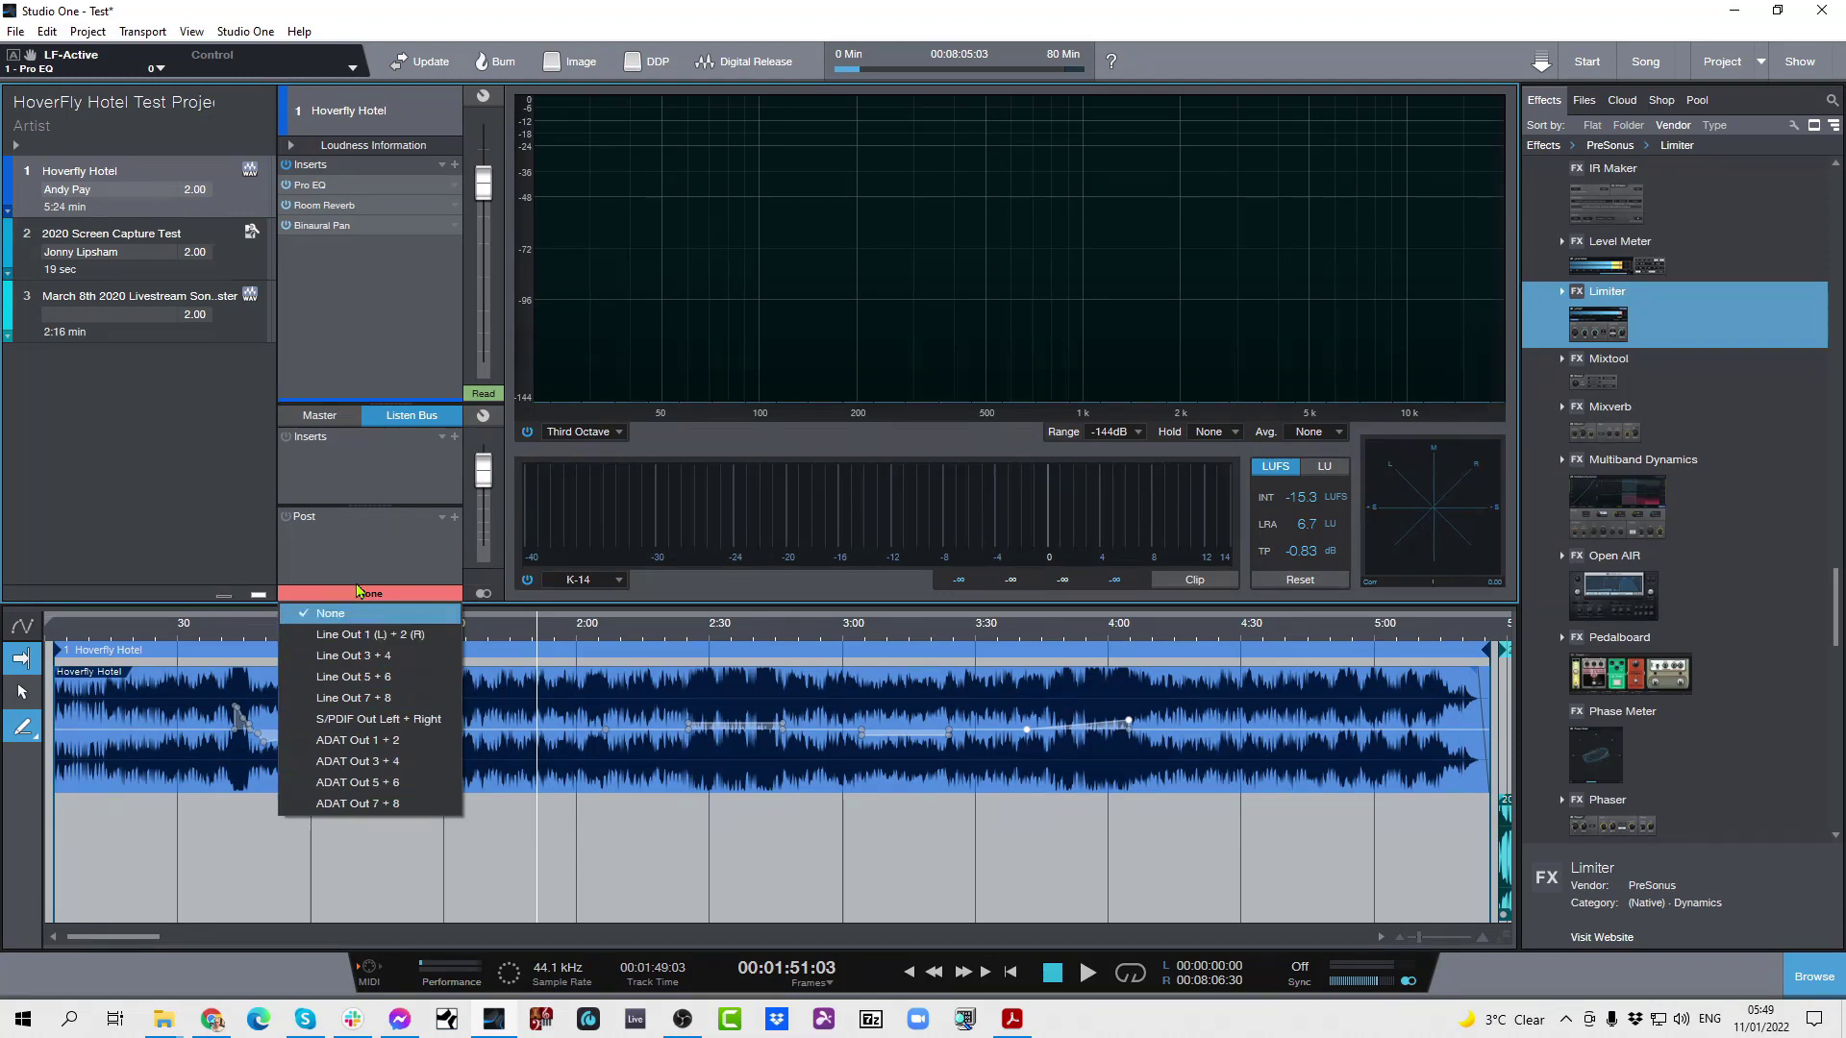
{"action": "left_click", "coordinate": [362, 548]}
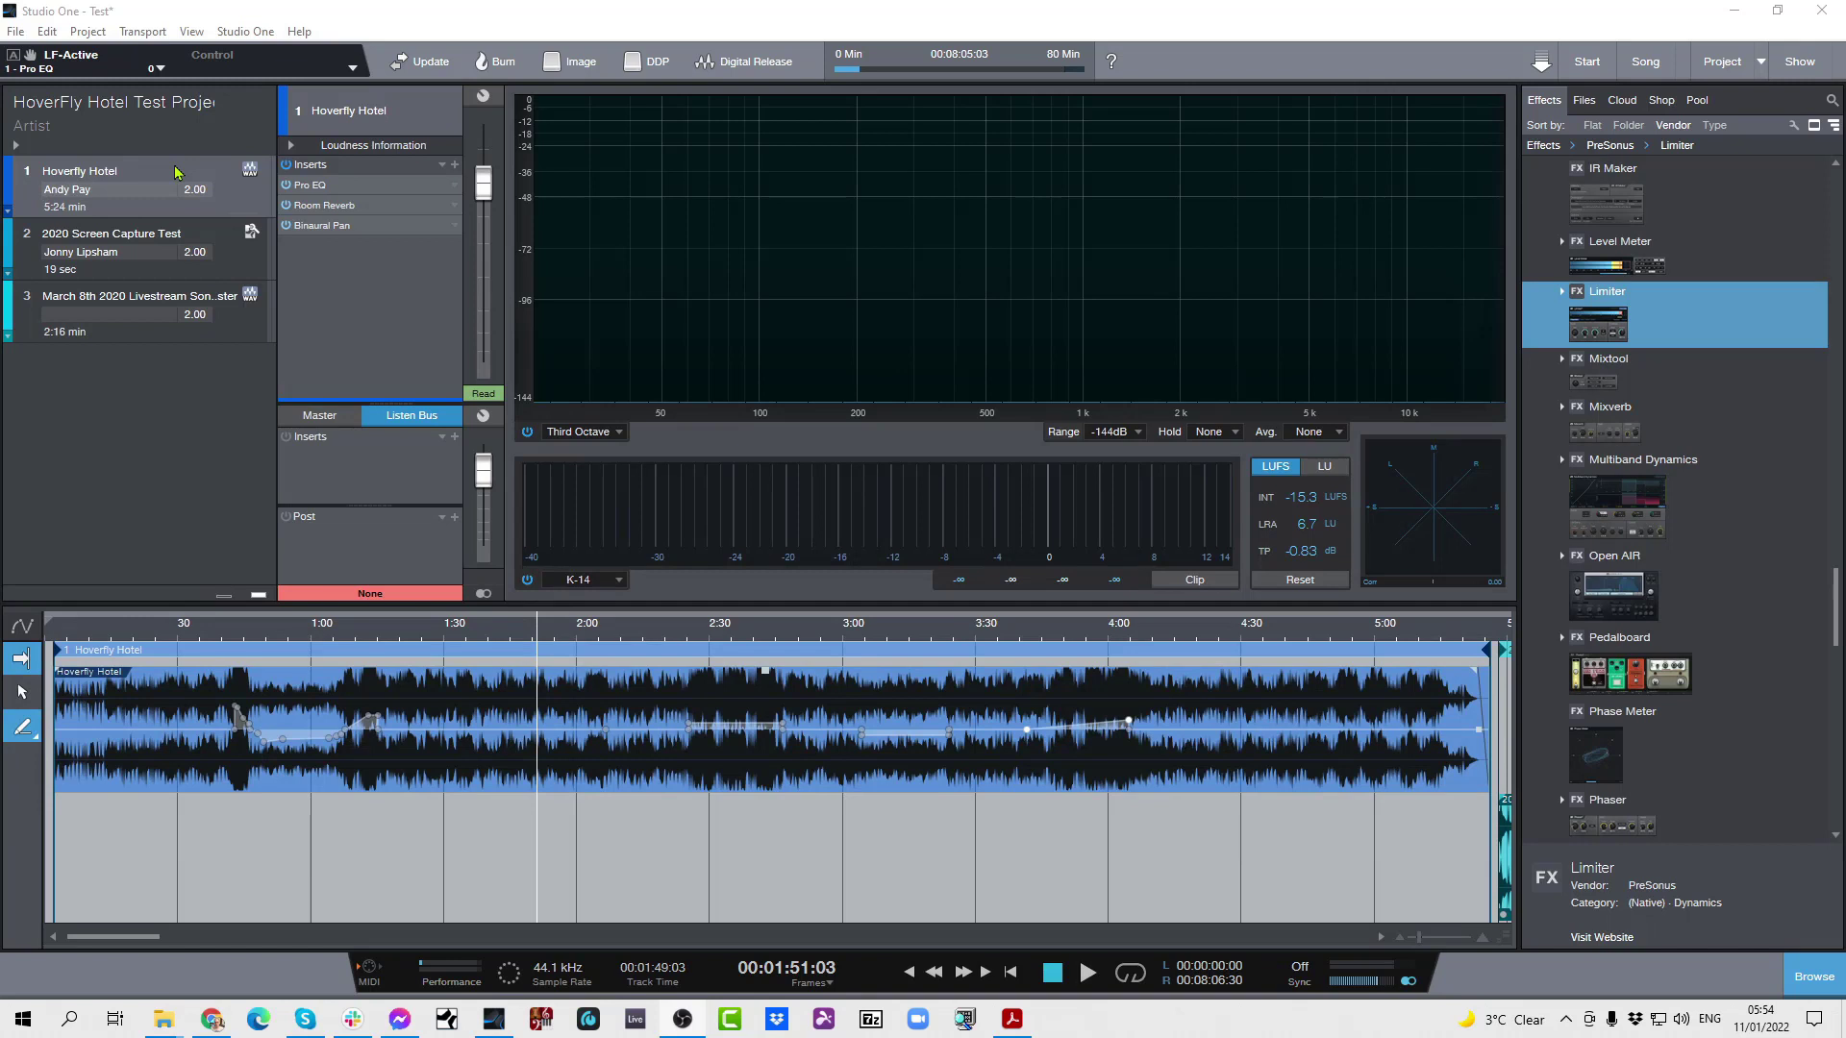
Edit the Hoverfly Hotel track title, then confirm it and track 2's title in turn.
{"action": "double_click", "coordinate": [118, 171]}
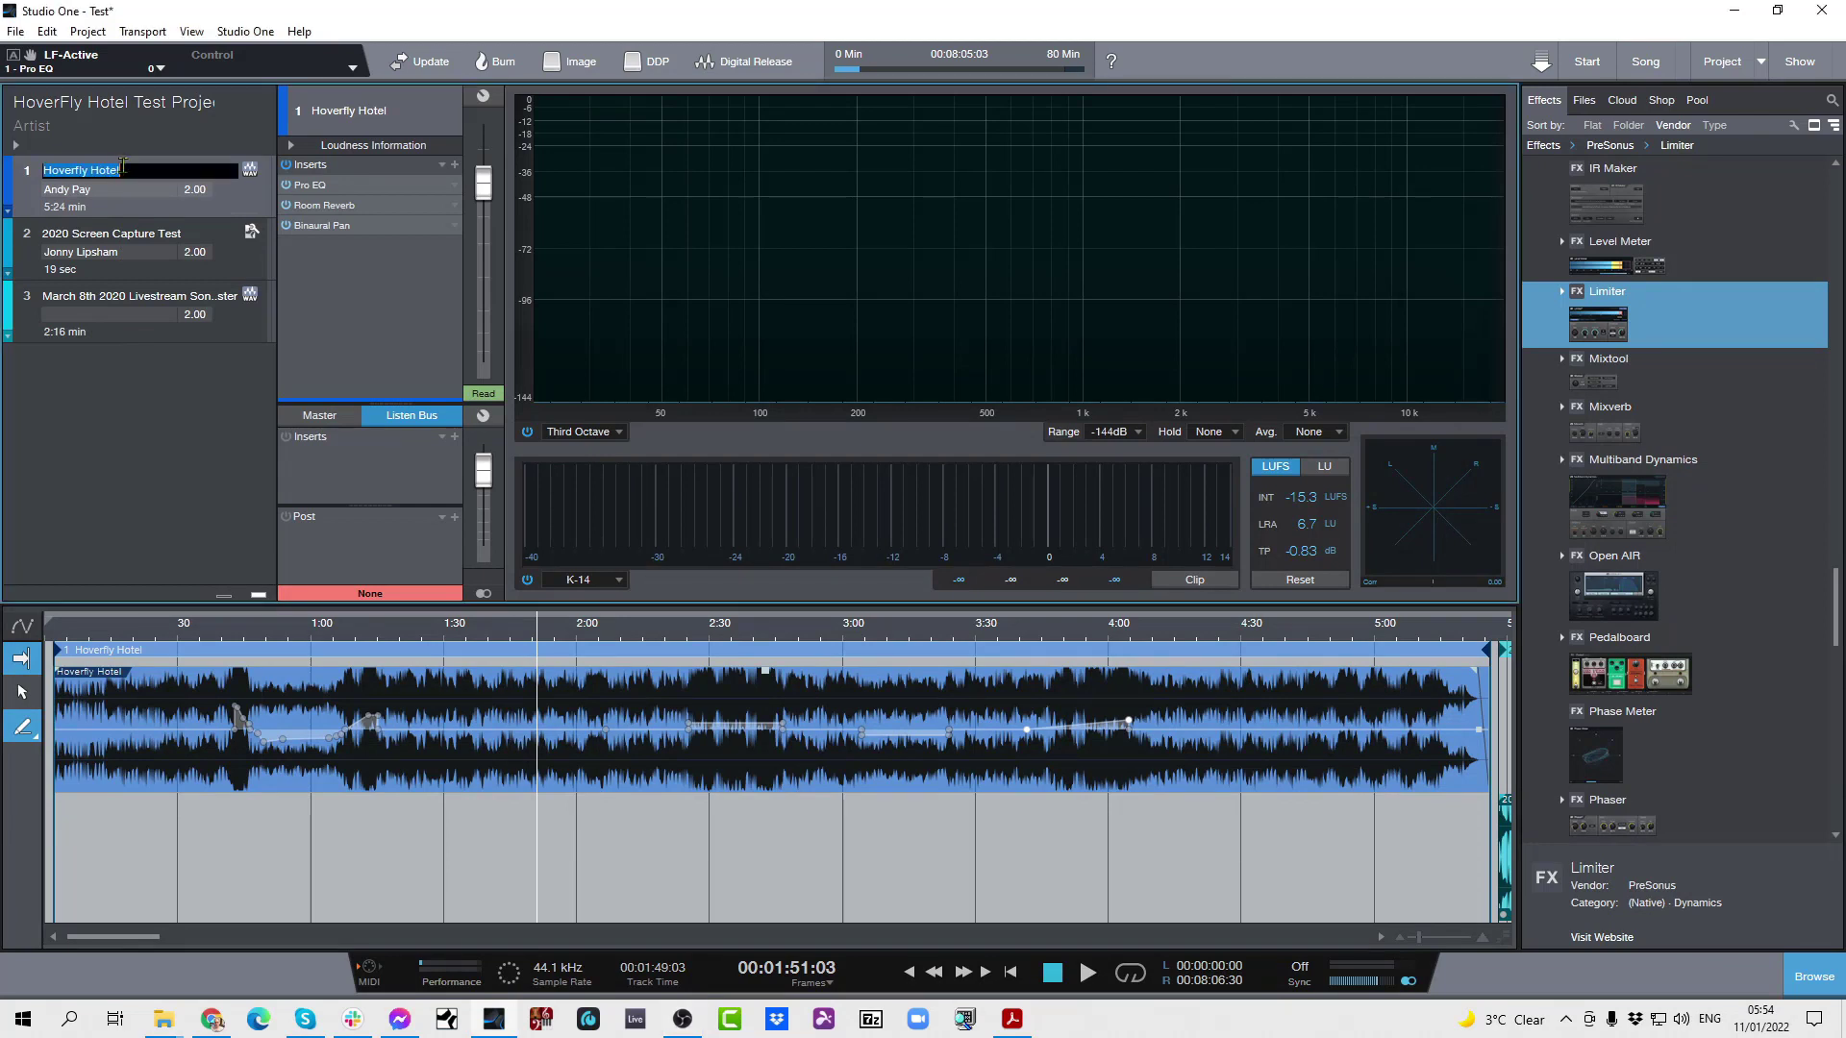
{"action": "left_click", "coordinate": [128, 169]}
{"action": "key", "text": "Tab"}
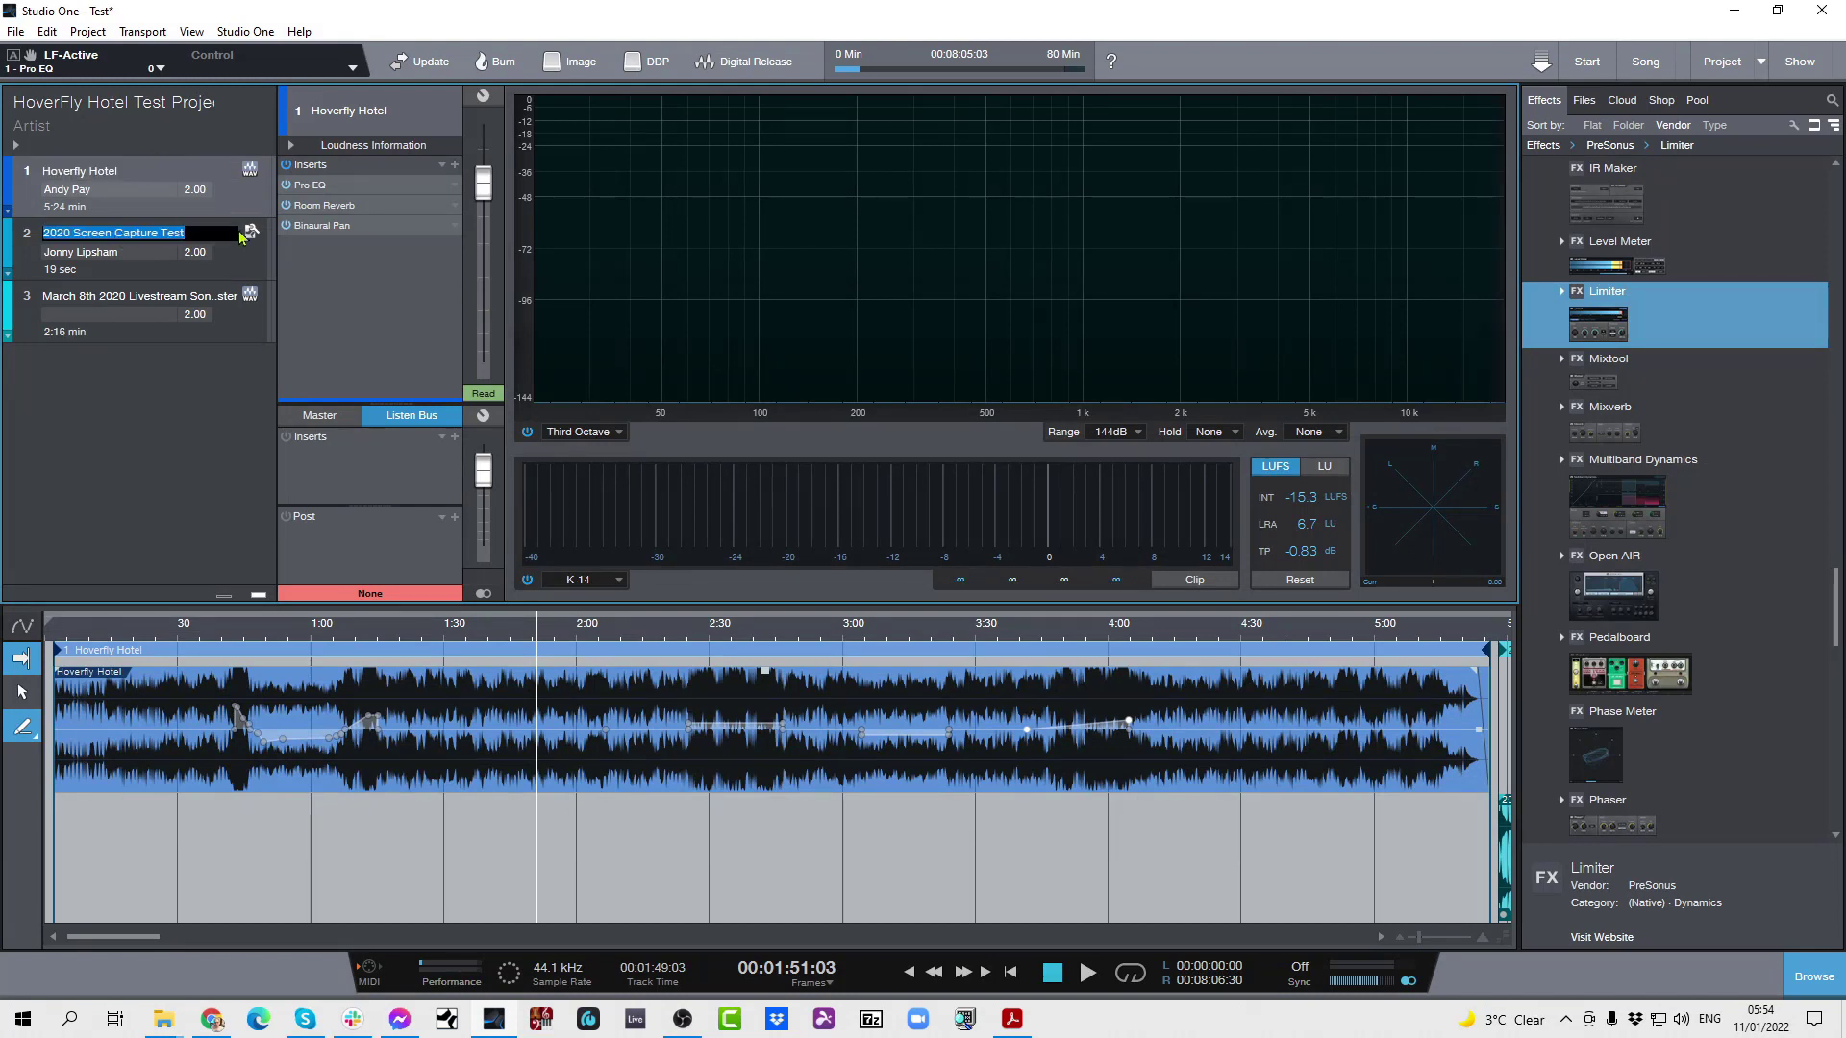
{"action": "key", "text": "Tab"}
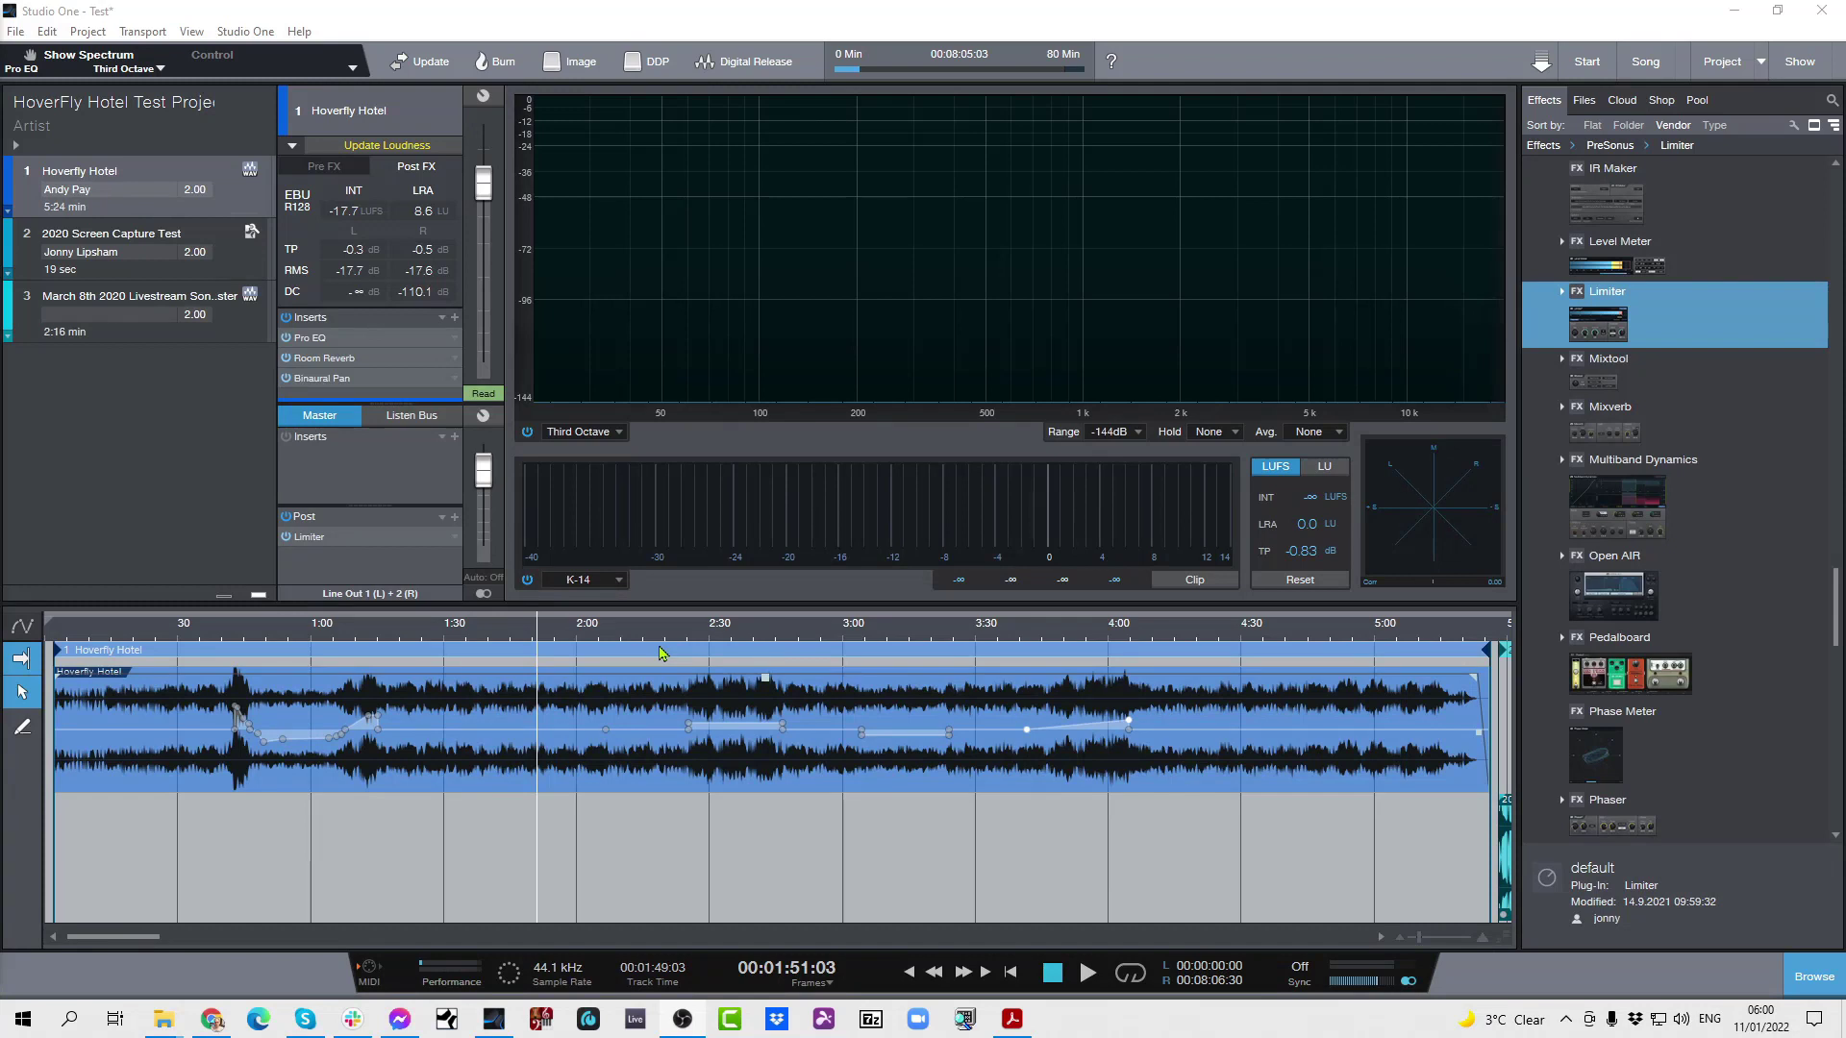
{"action": "right_click", "coordinate": [660, 652]}
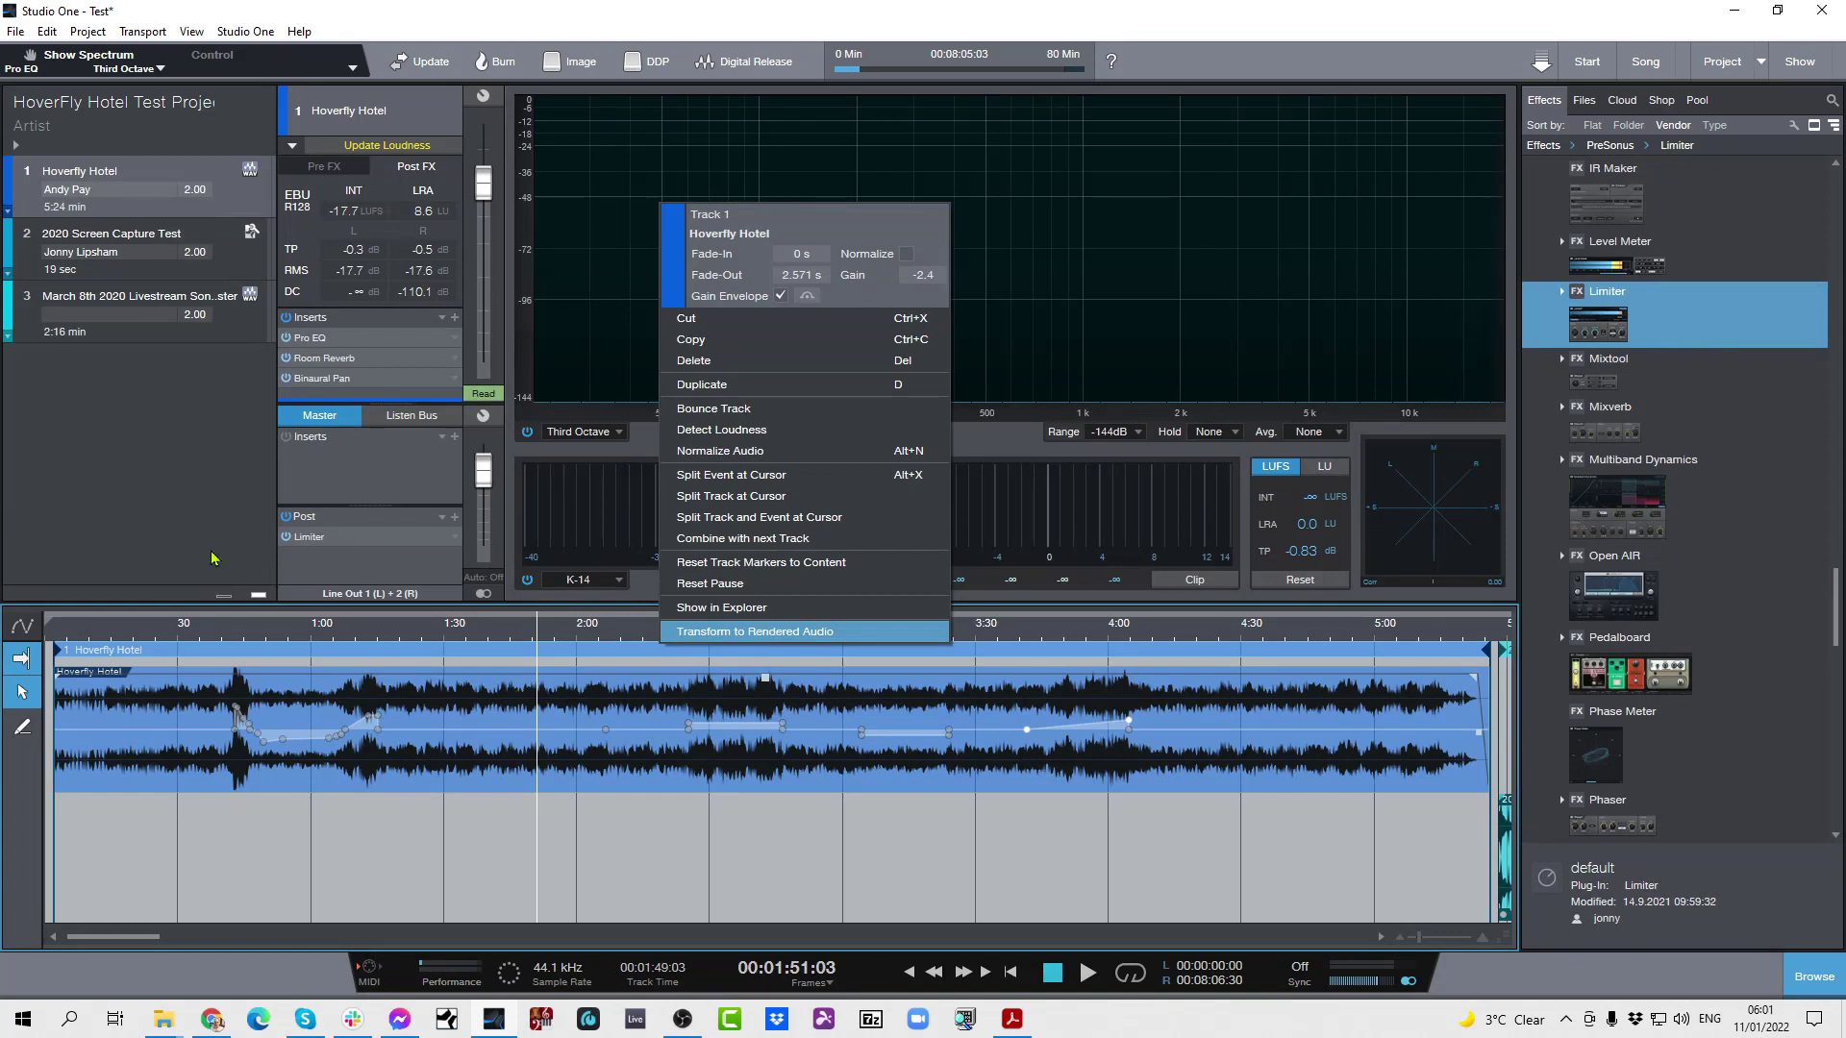
{"action": "left_click", "coordinate": [173, 519]}
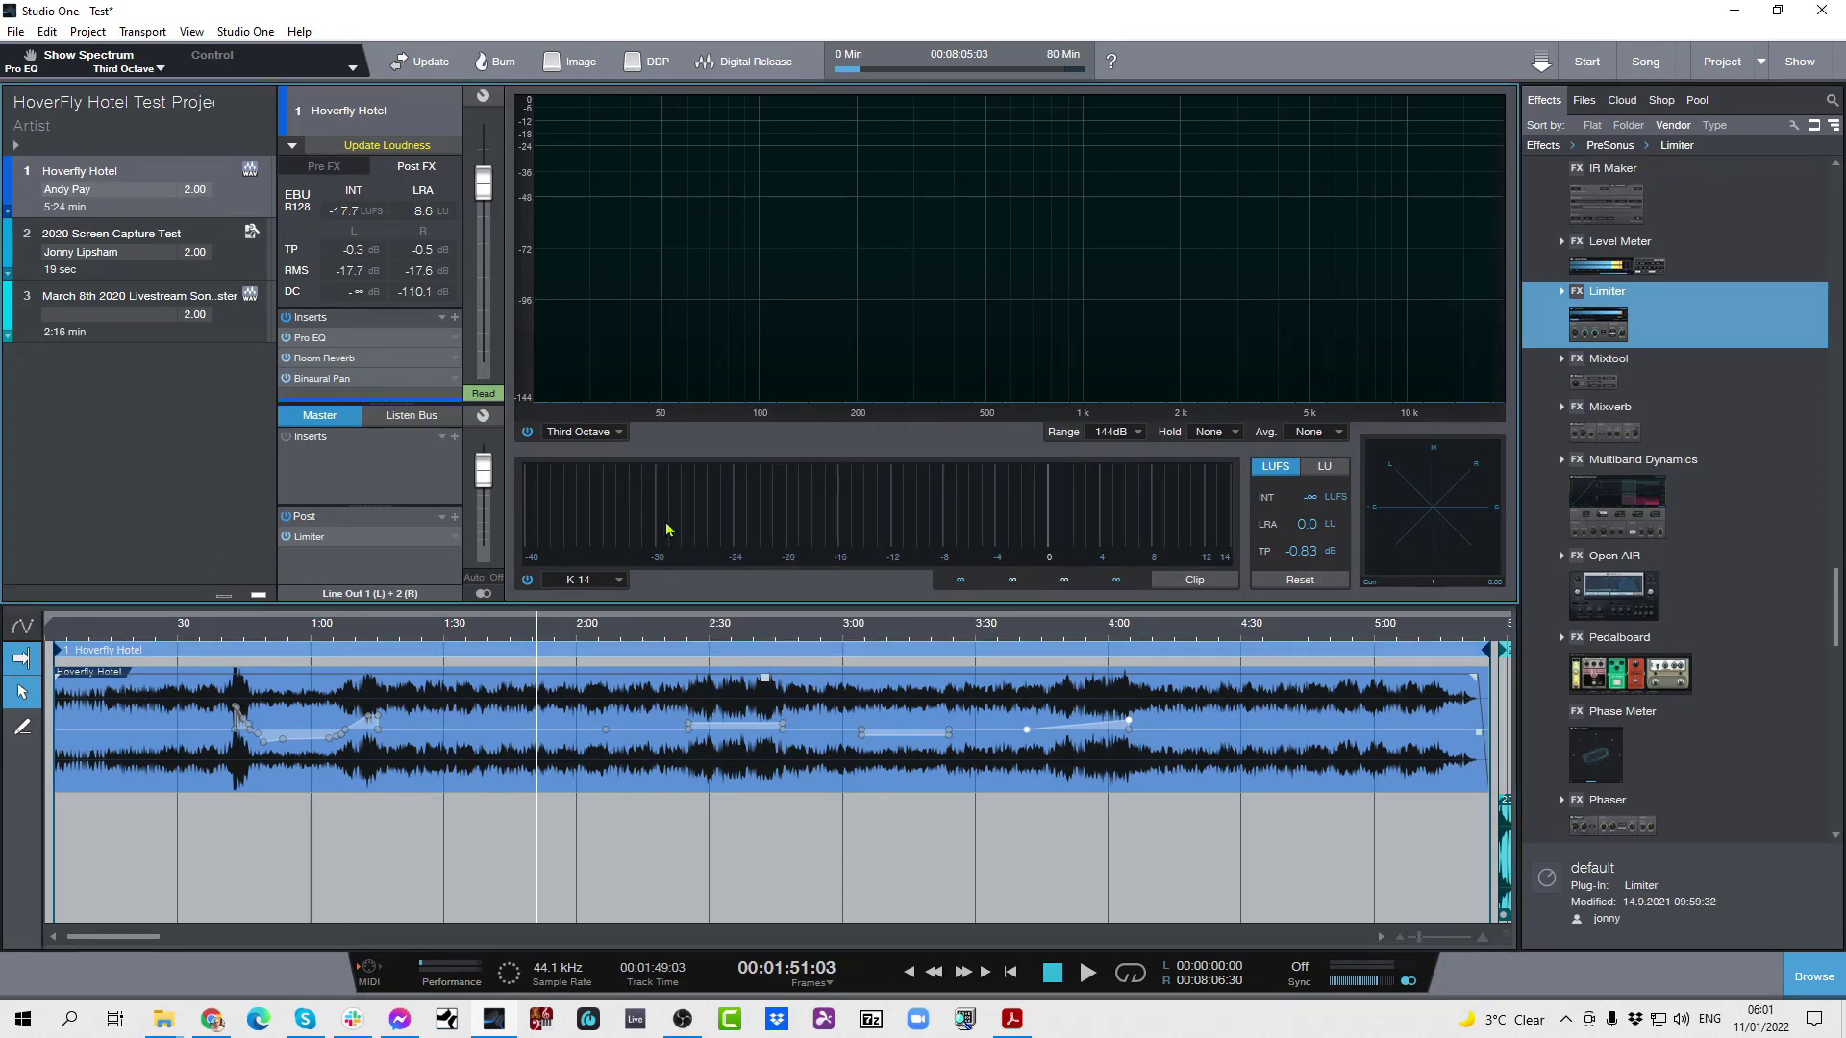
{"action": "right_click", "coordinate": [787, 656]}
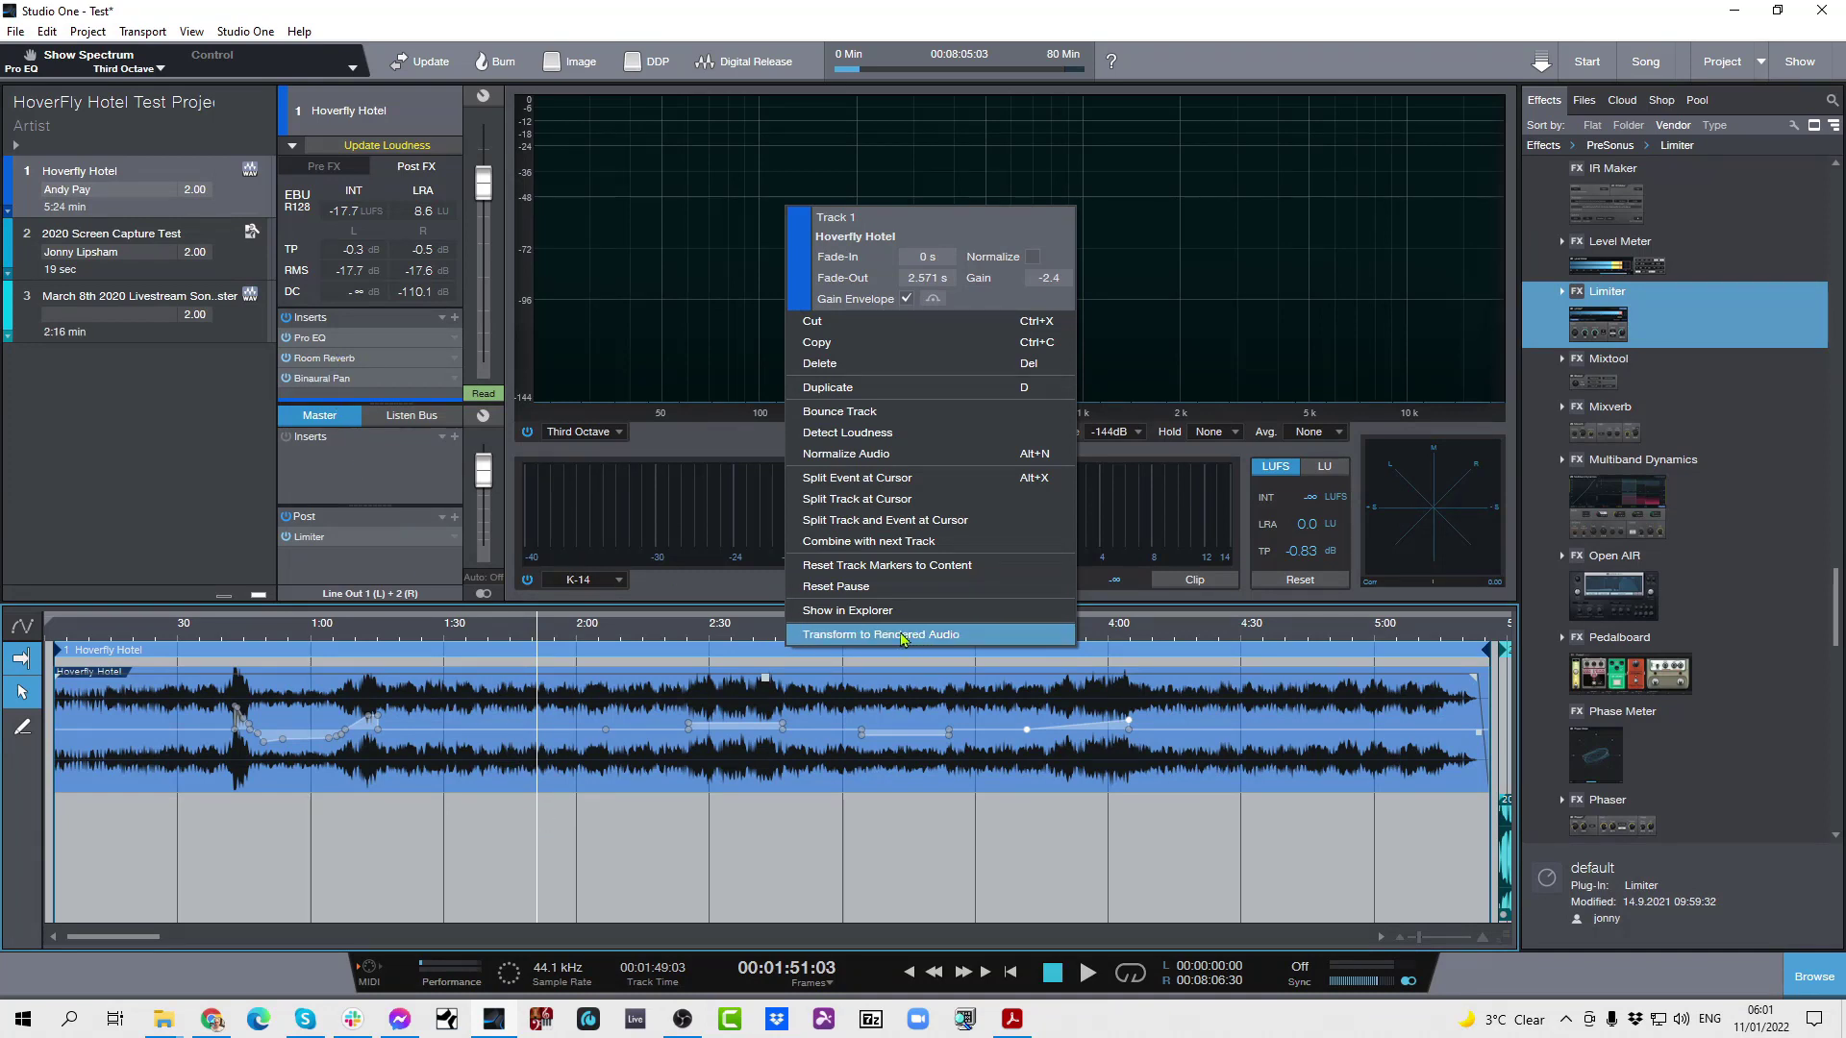
{"action": "left_click", "coordinate": [620, 843]}
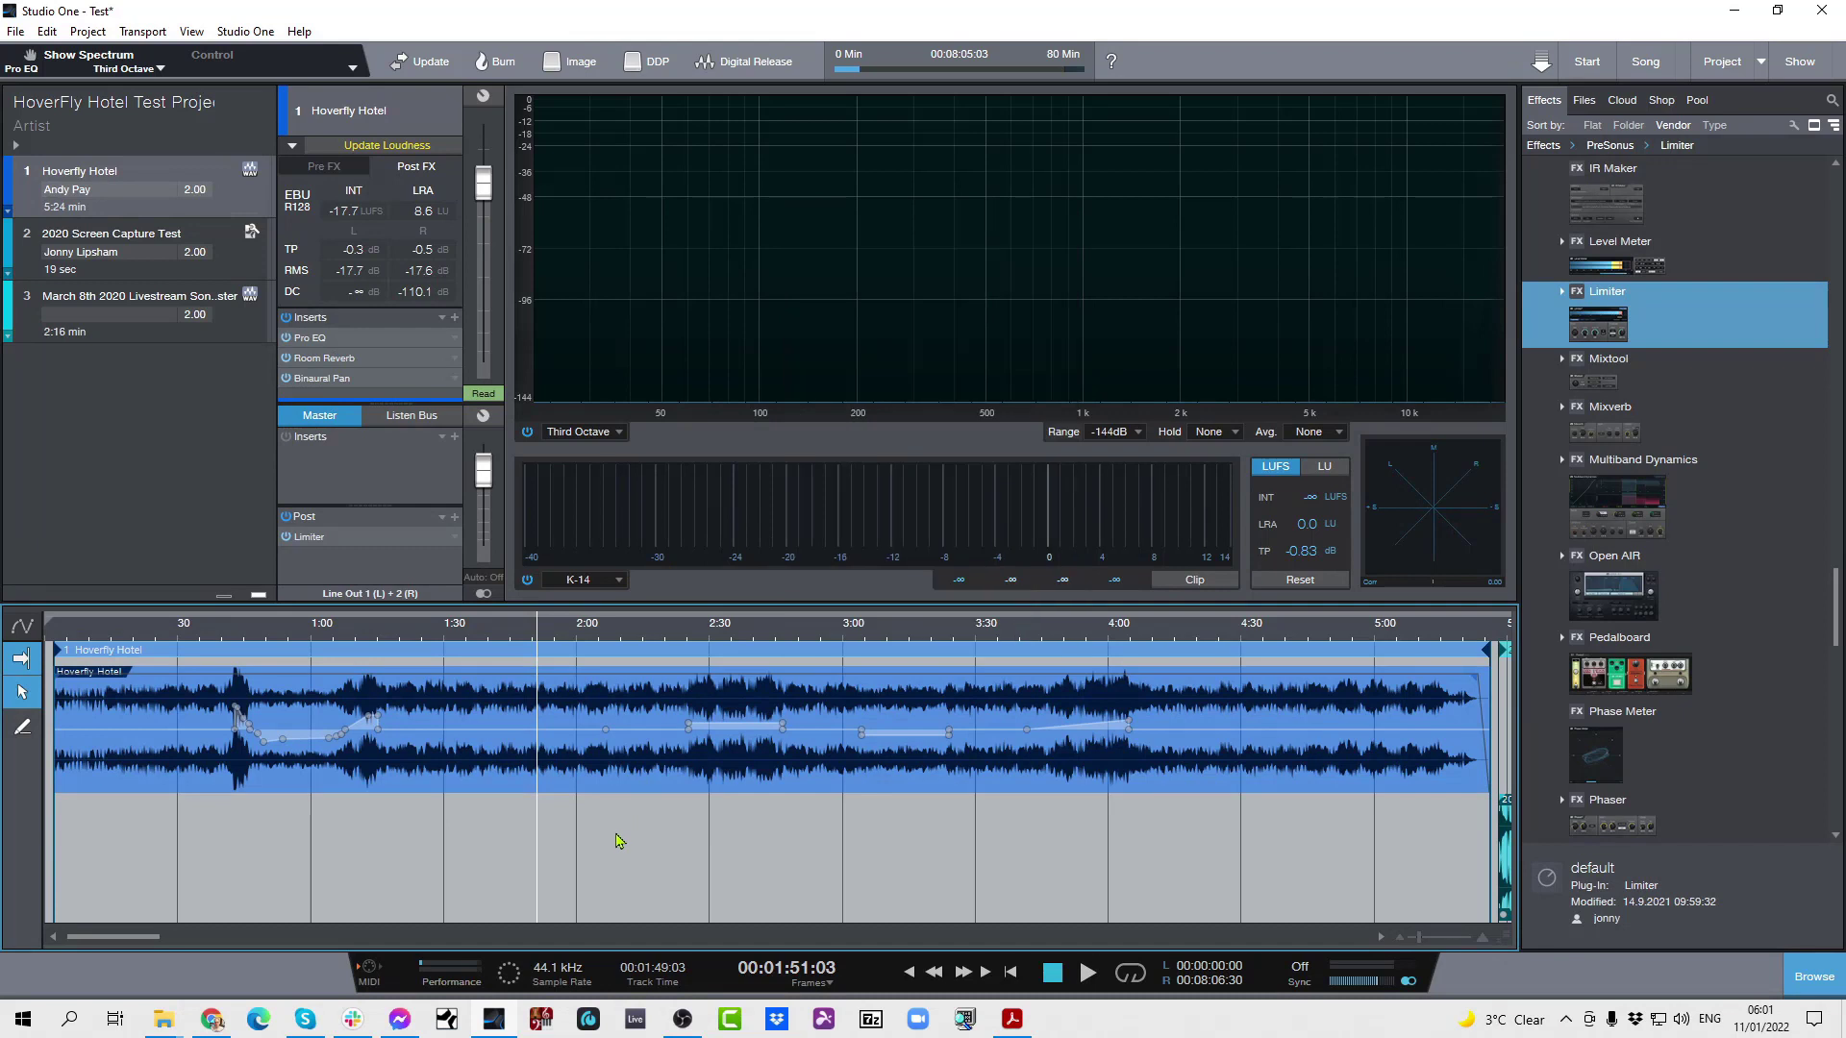
Collapse the Loudness Information panel beside Update Loudness.
{"action": "left_click", "coordinate": [292, 146]}
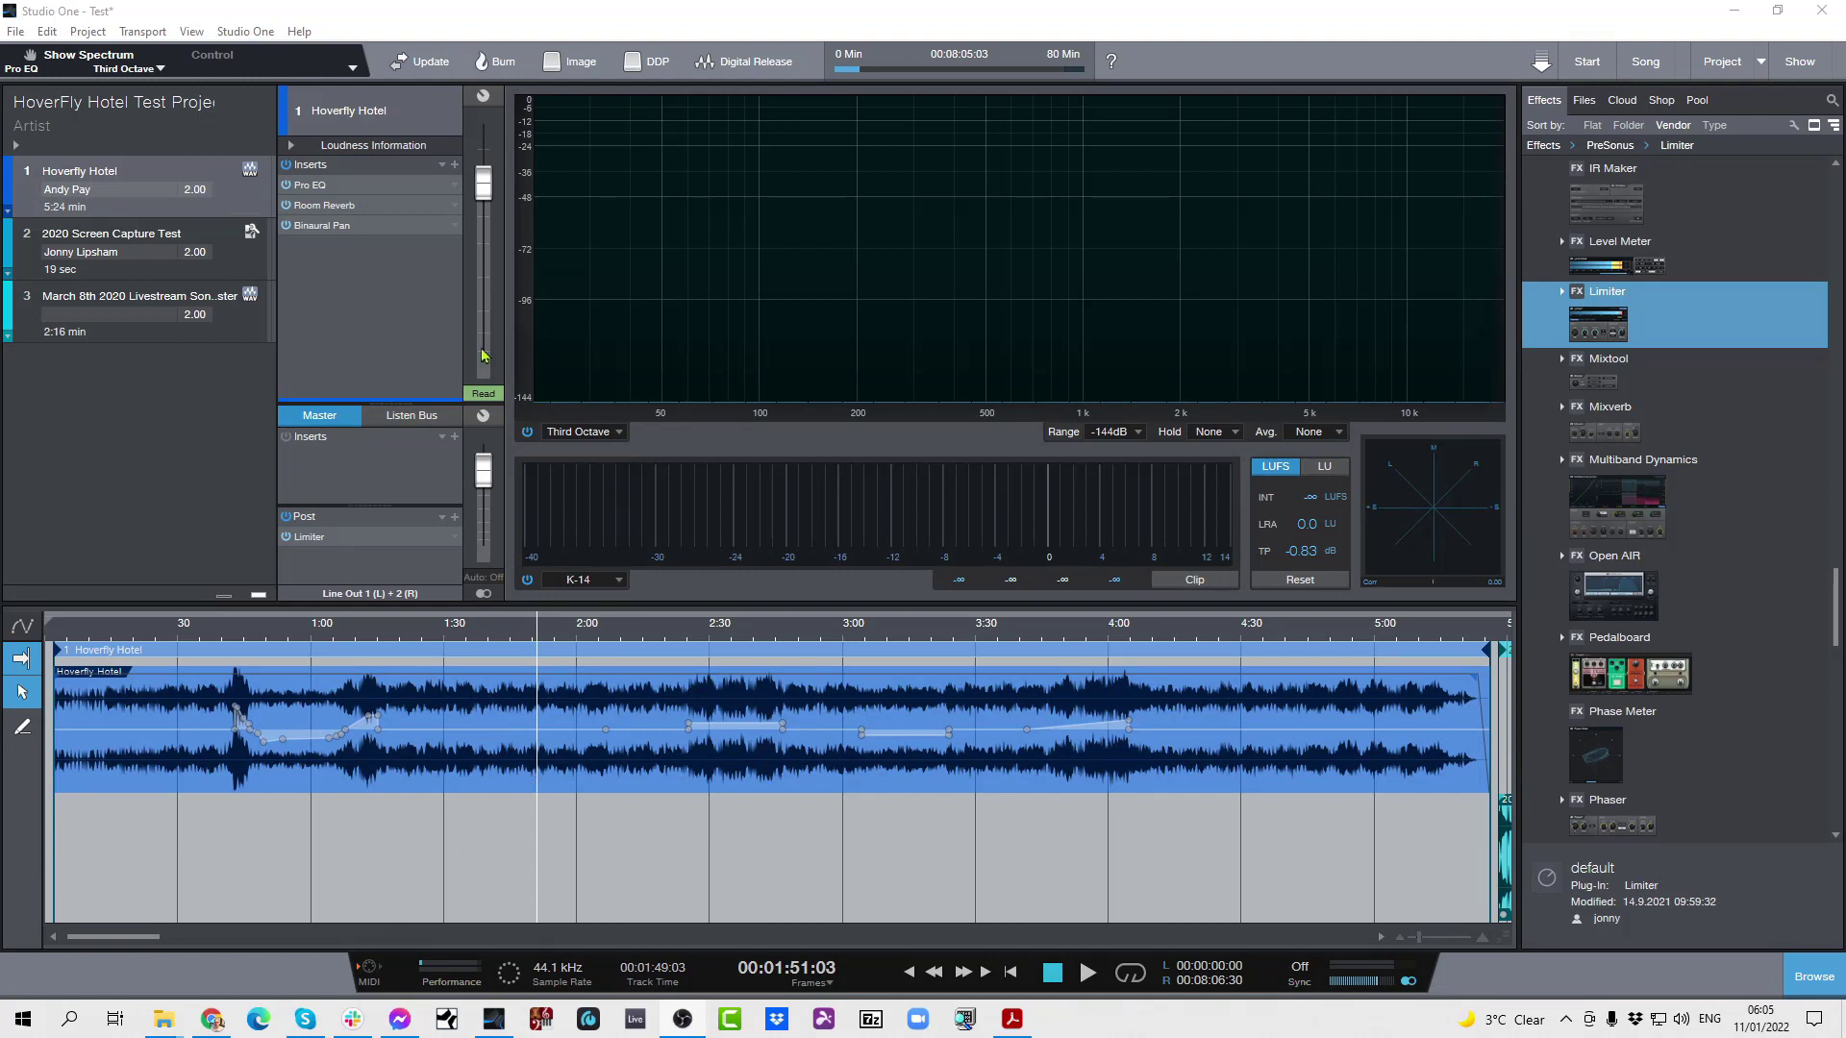
Open Digital Release, shift the dialog left, and expand the EBU R128 loudness preset list.
{"action": "left_click", "coordinate": [752, 64]}
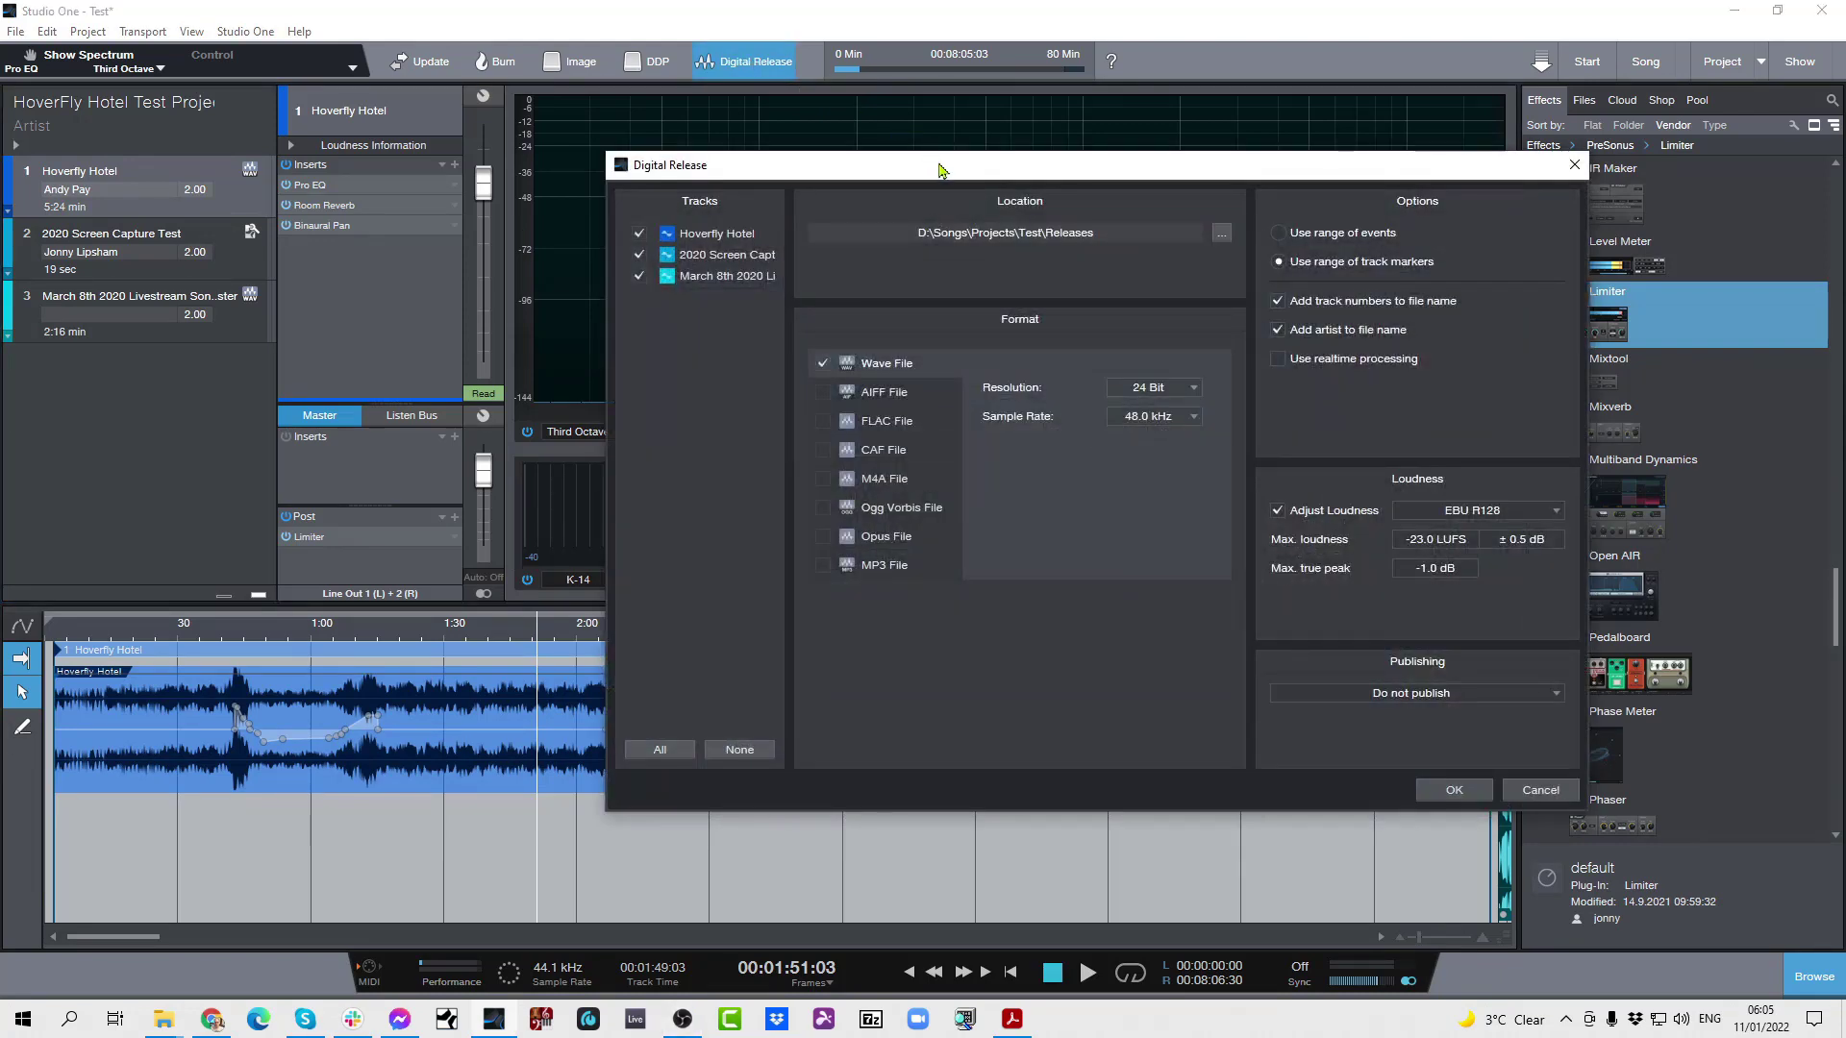
{"action": "left_click_drag", "start_coordinate": [941, 170], "coordinate": [666, 170]}
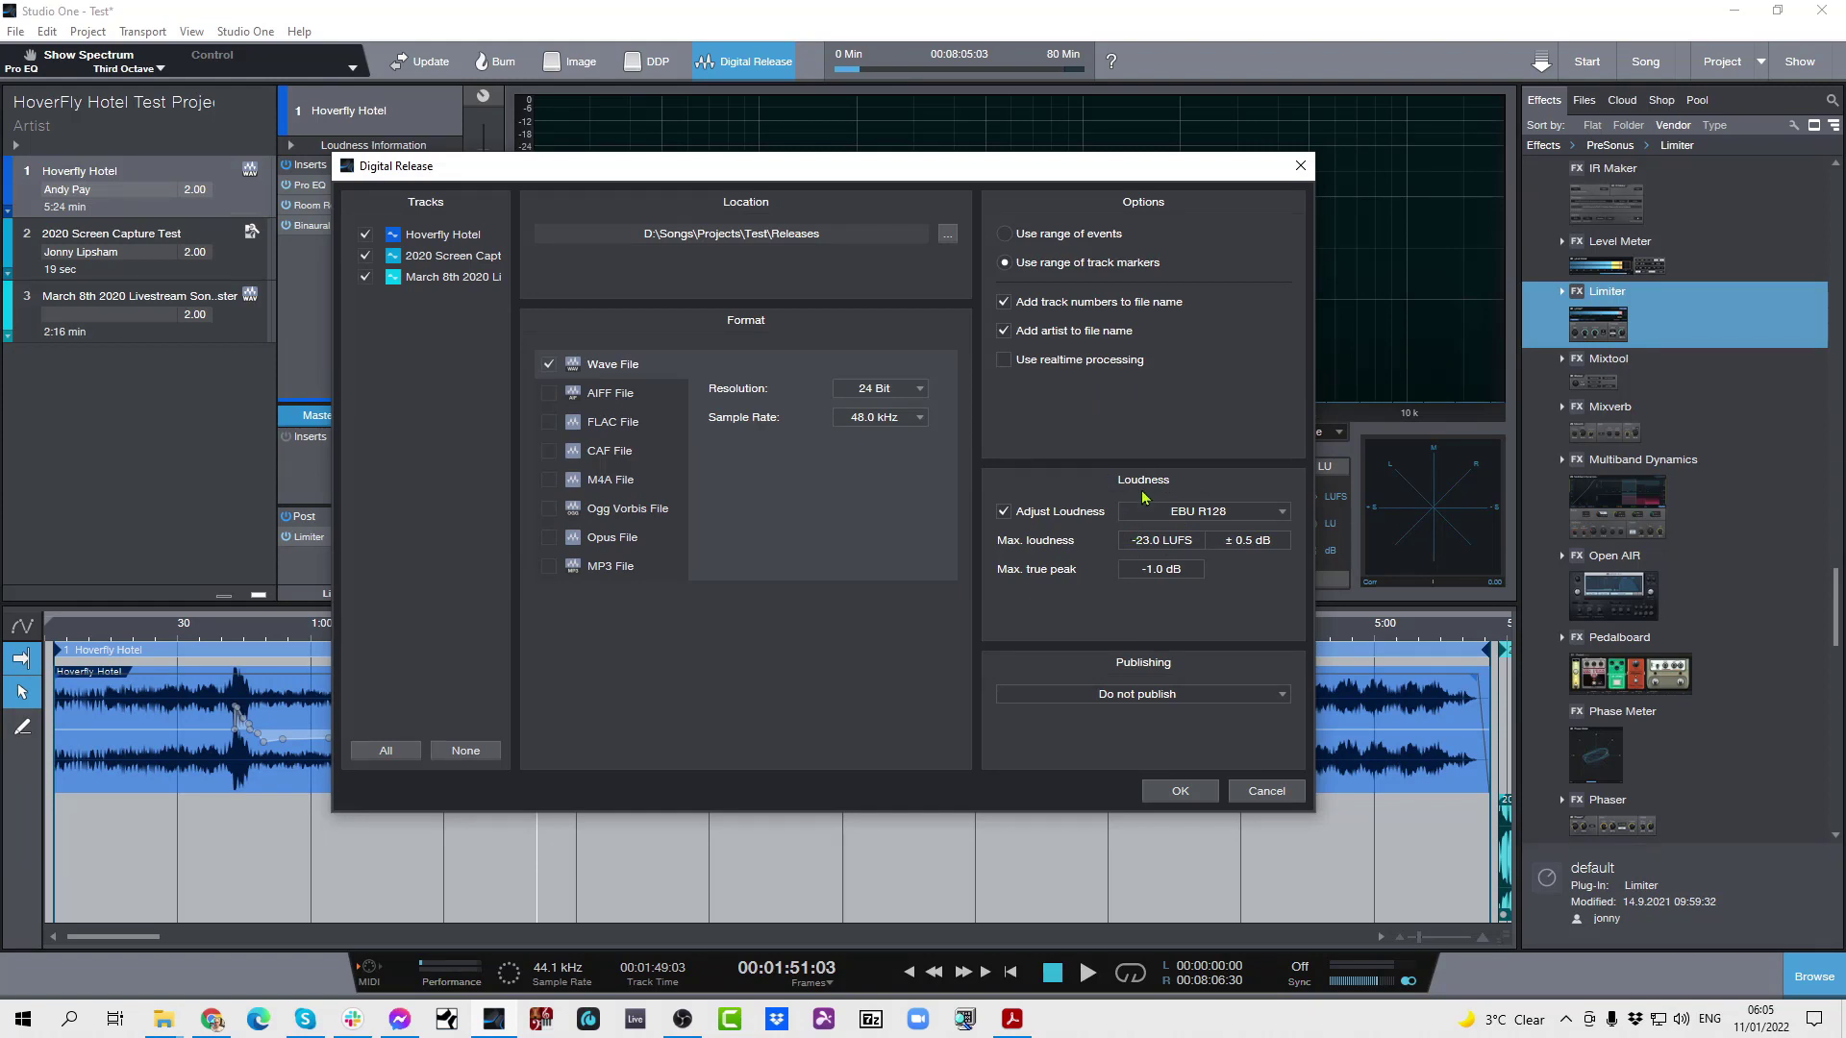
{"action": "left_click", "coordinate": [1287, 513]}
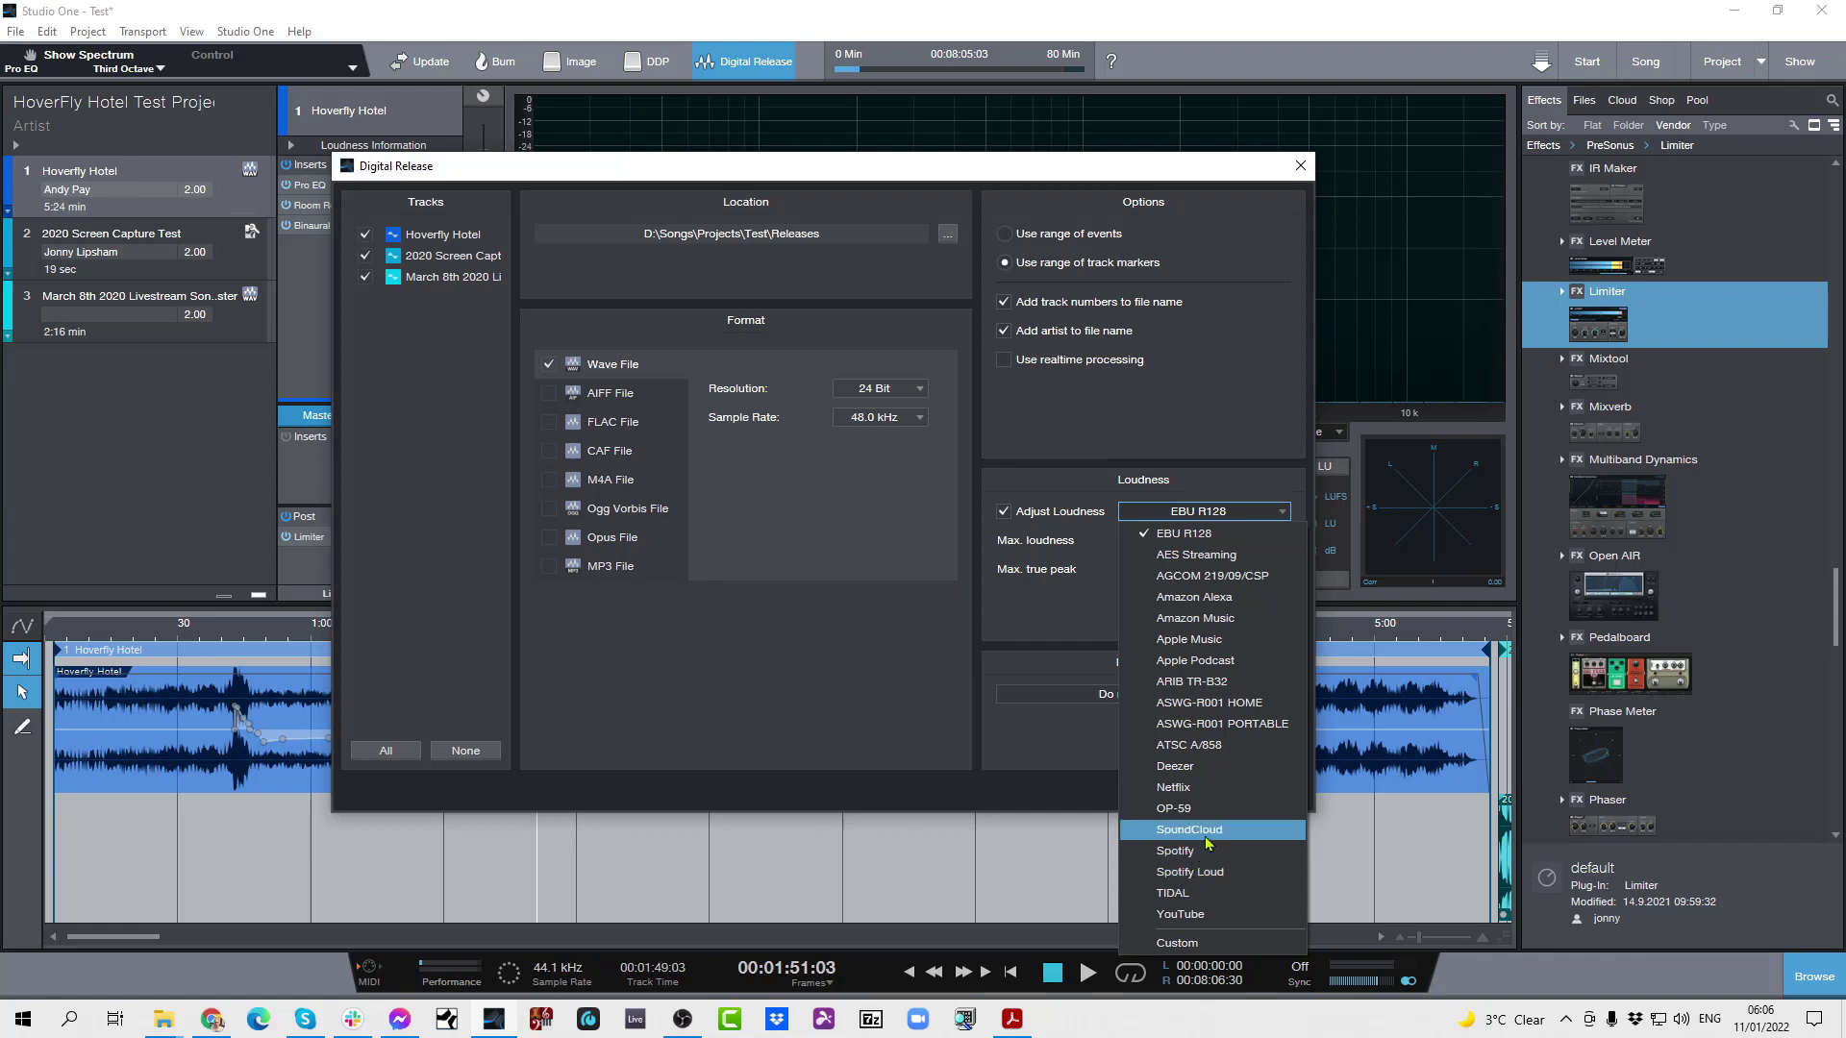
Try the Spotify, Amazon Music, Netflix and YouTube presets, settling on AES Streaming (-18.0 LUFS, -1.0 dB).
{"action": "left_click", "coordinate": [1174, 852]}
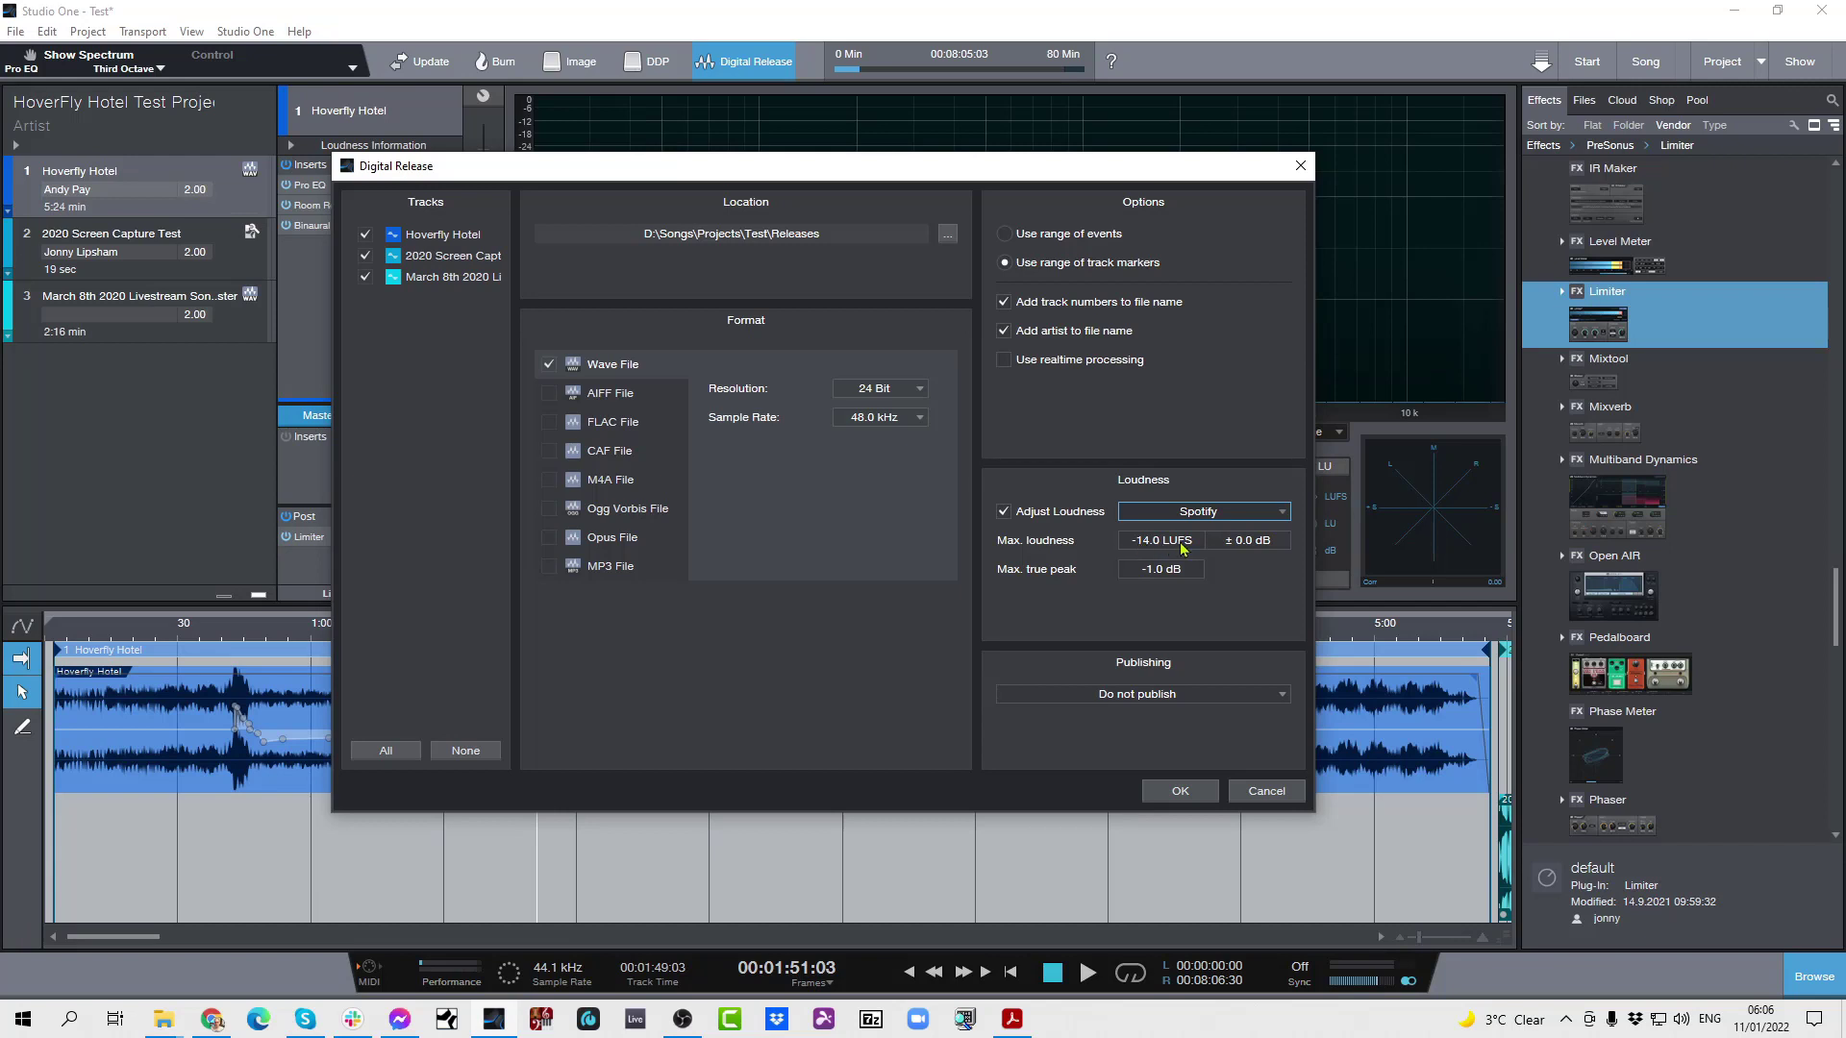
{"action": "left_click", "coordinate": [1280, 512]}
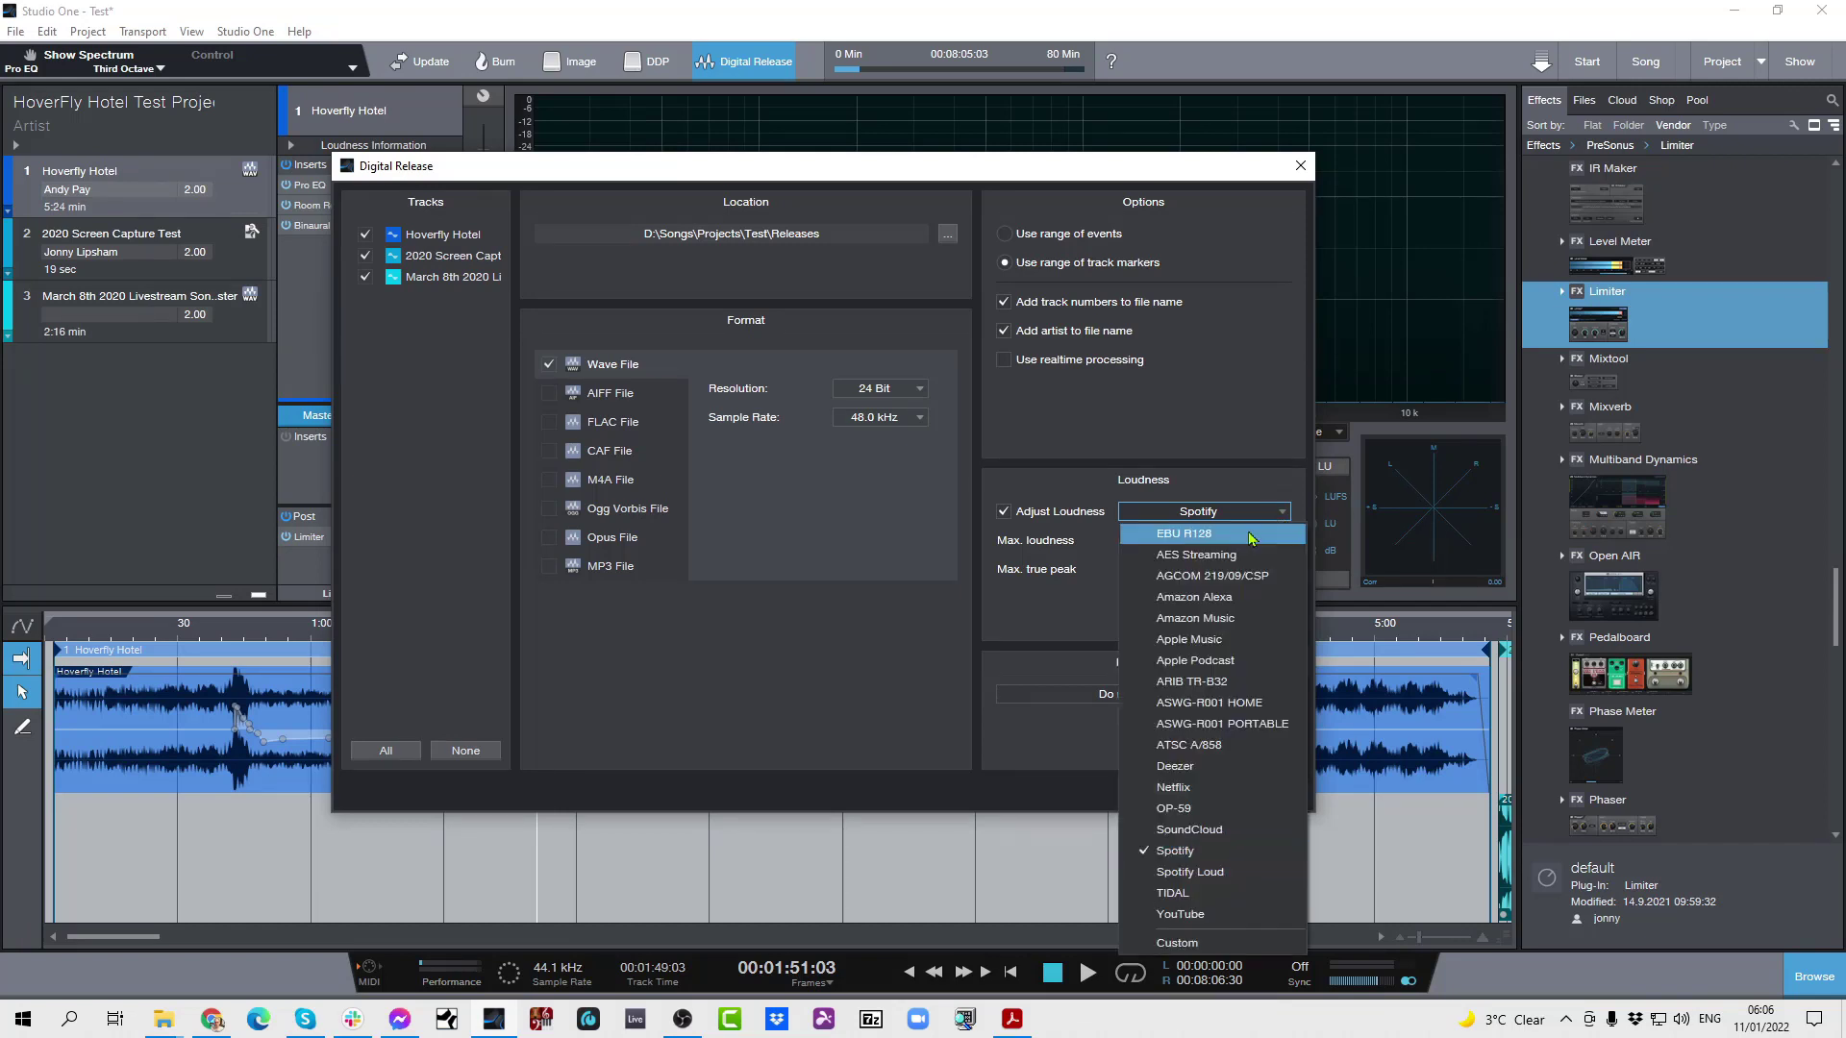
{"action": "left_click", "coordinate": [1192, 620]}
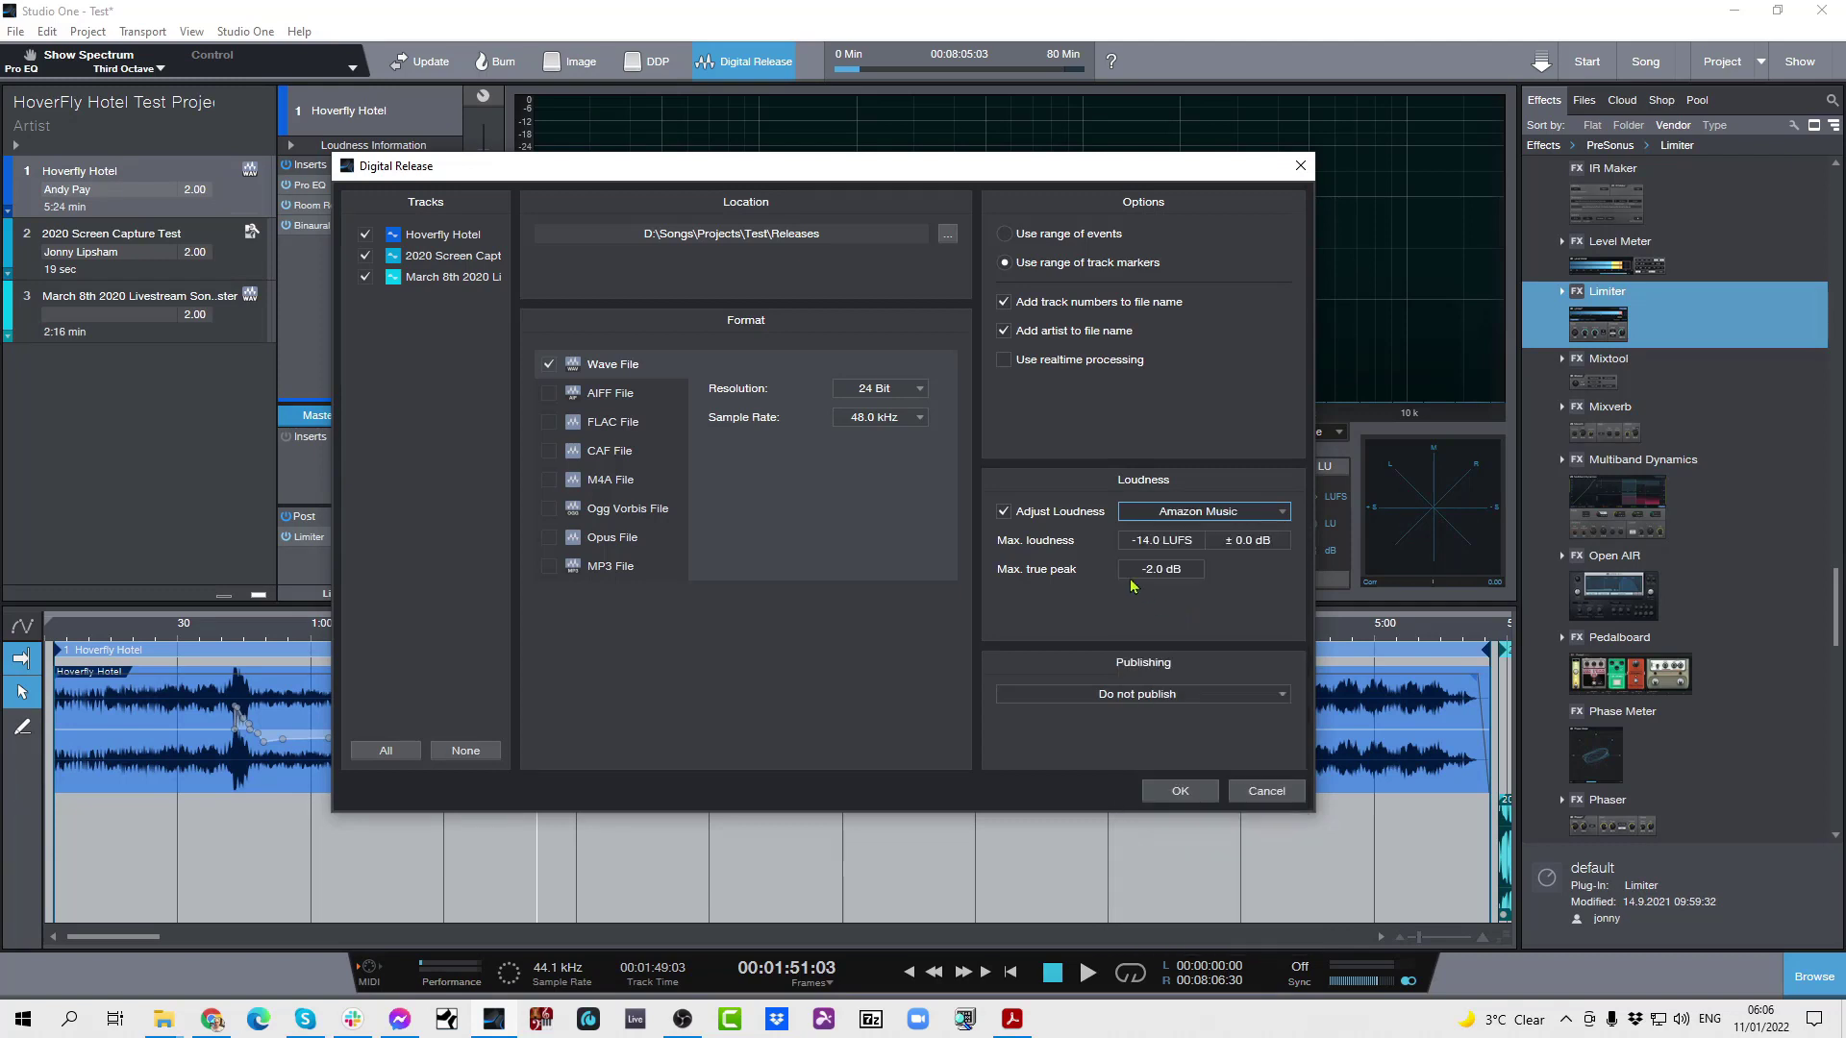
{"action": "left_click", "coordinate": [1284, 513]}
{"action": "left_click", "coordinate": [1171, 786]}
{"action": "left_click", "coordinate": [1284, 512]}
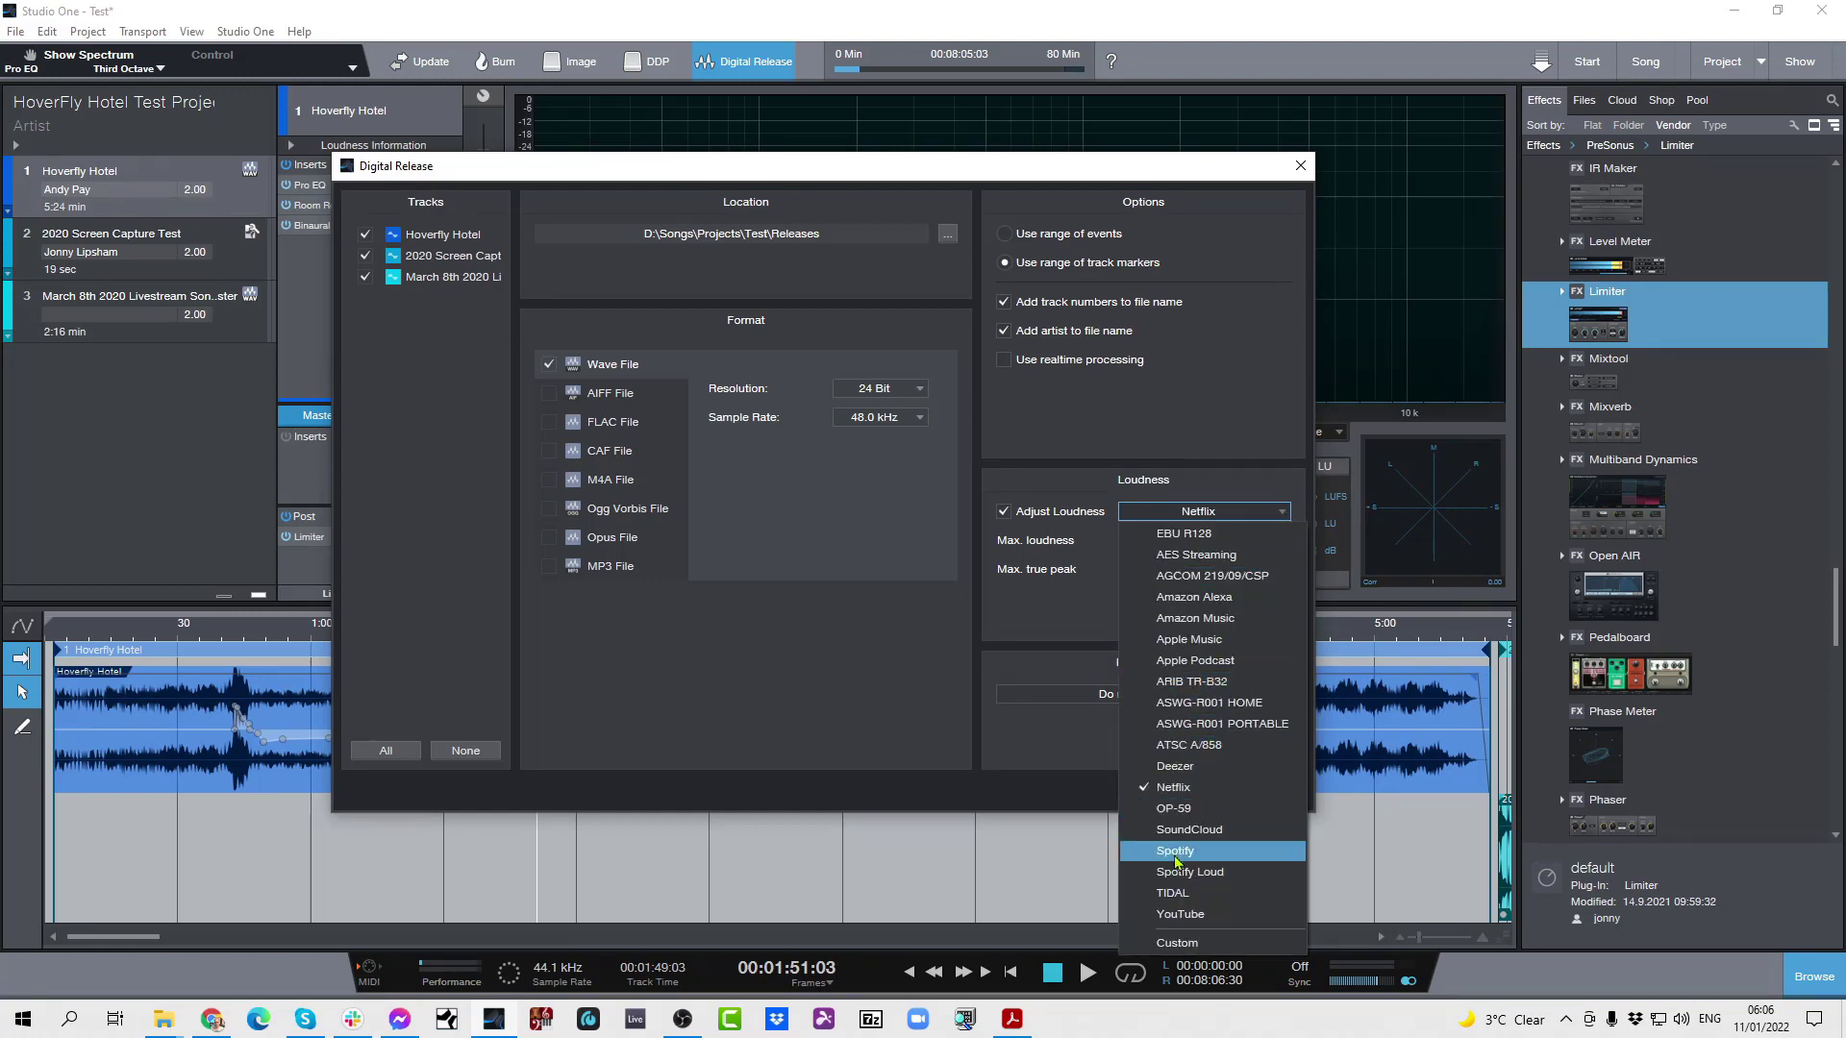
{"action": "left_click", "coordinate": [1181, 914]}
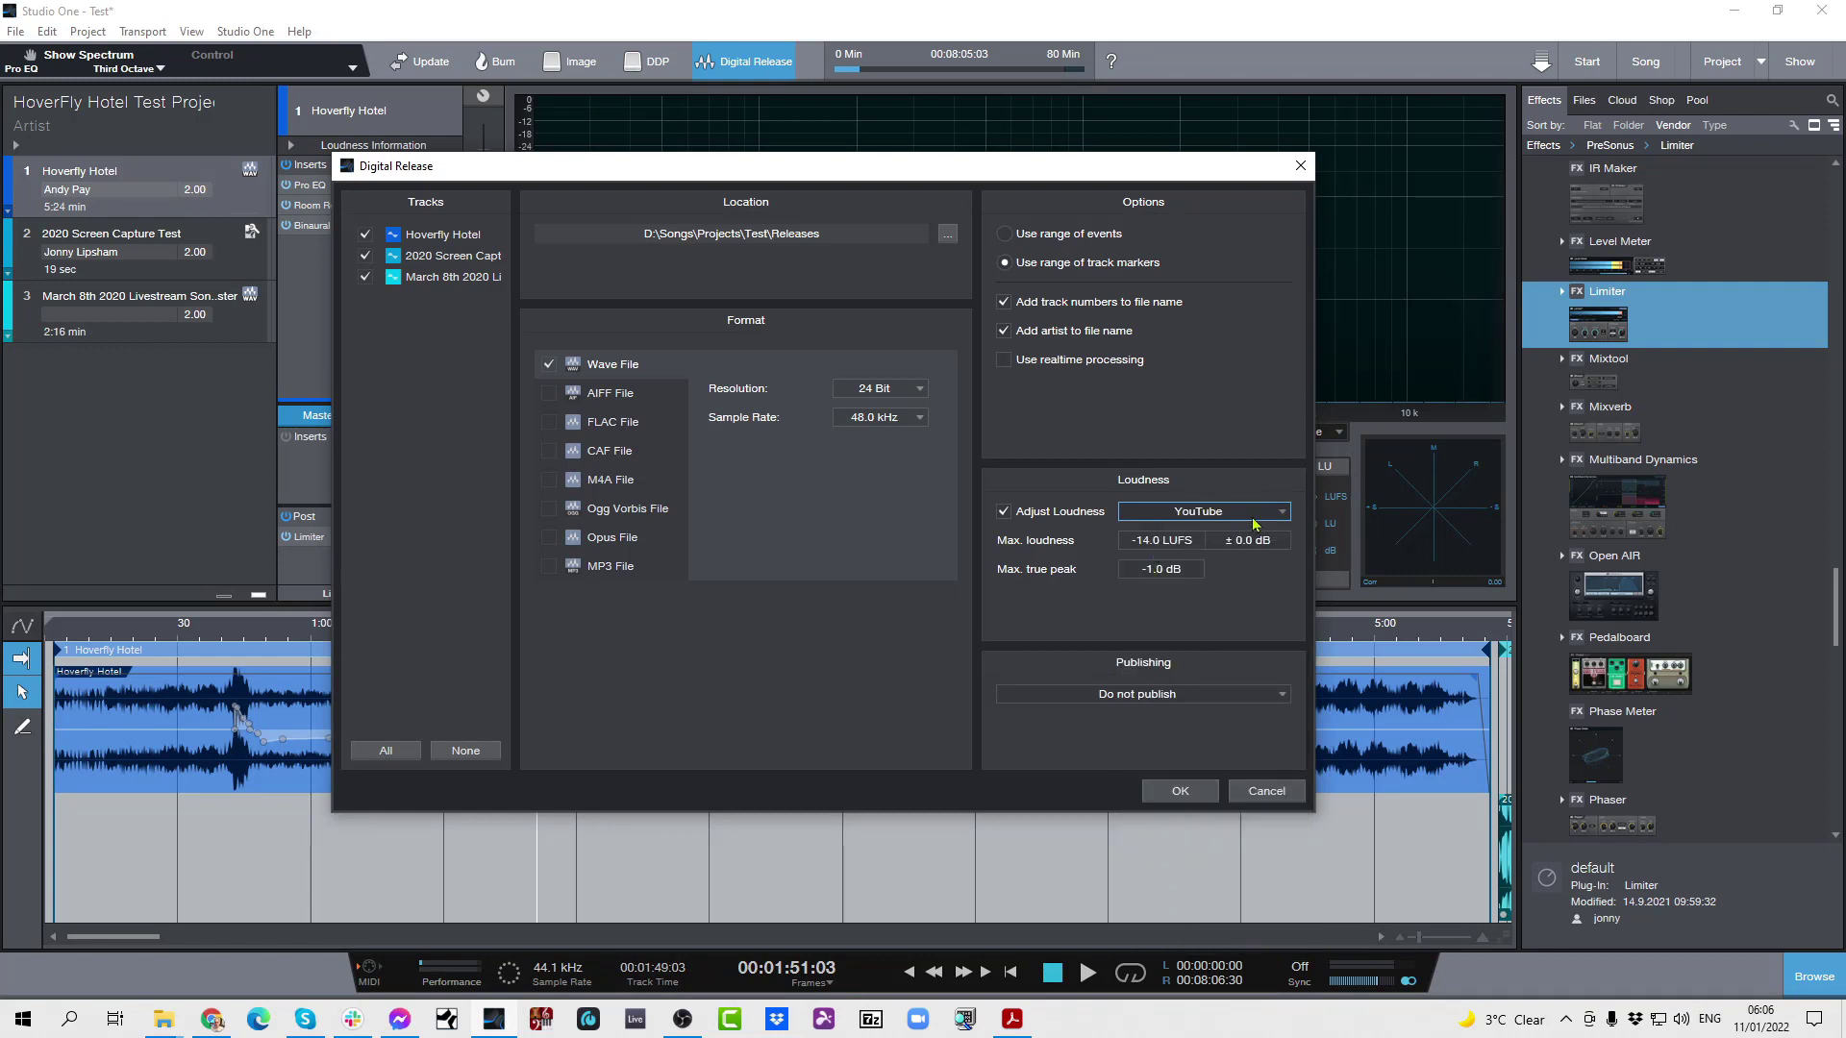
{"action": "left_click", "coordinate": [1286, 519]}
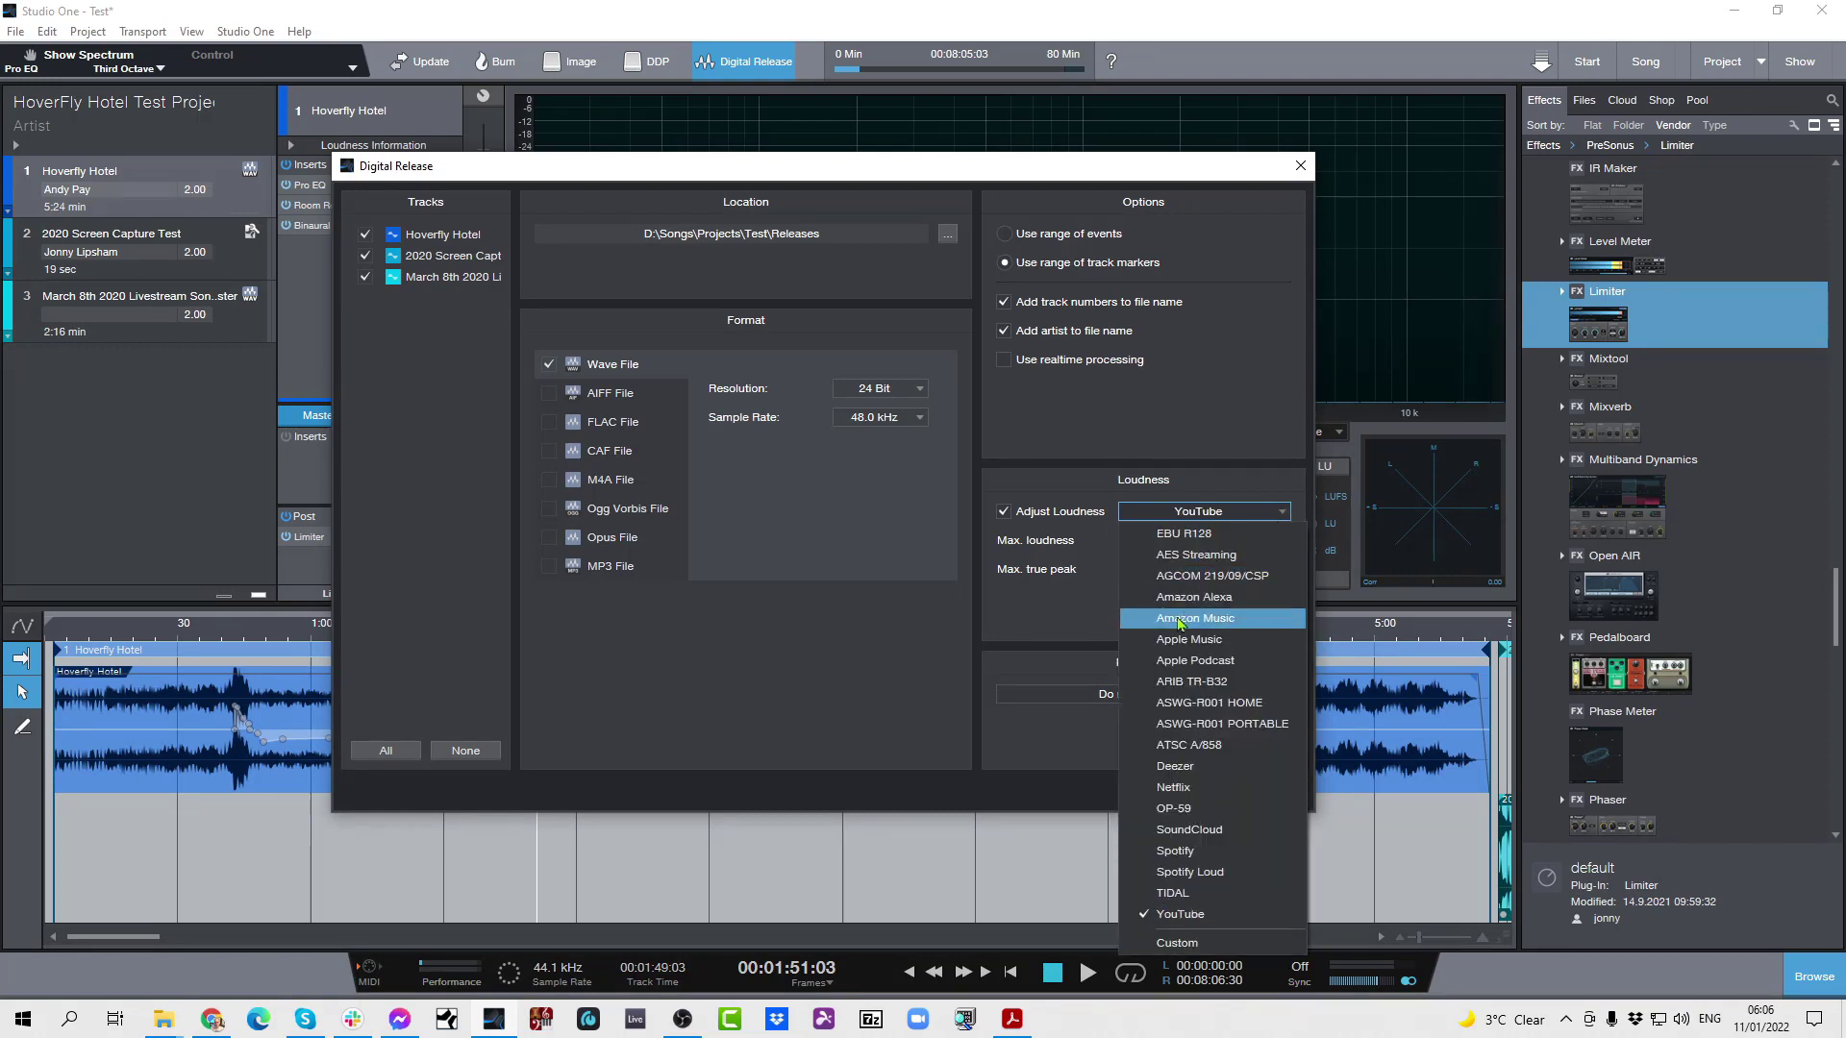
{"action": "left_click", "coordinate": [1177, 556]}
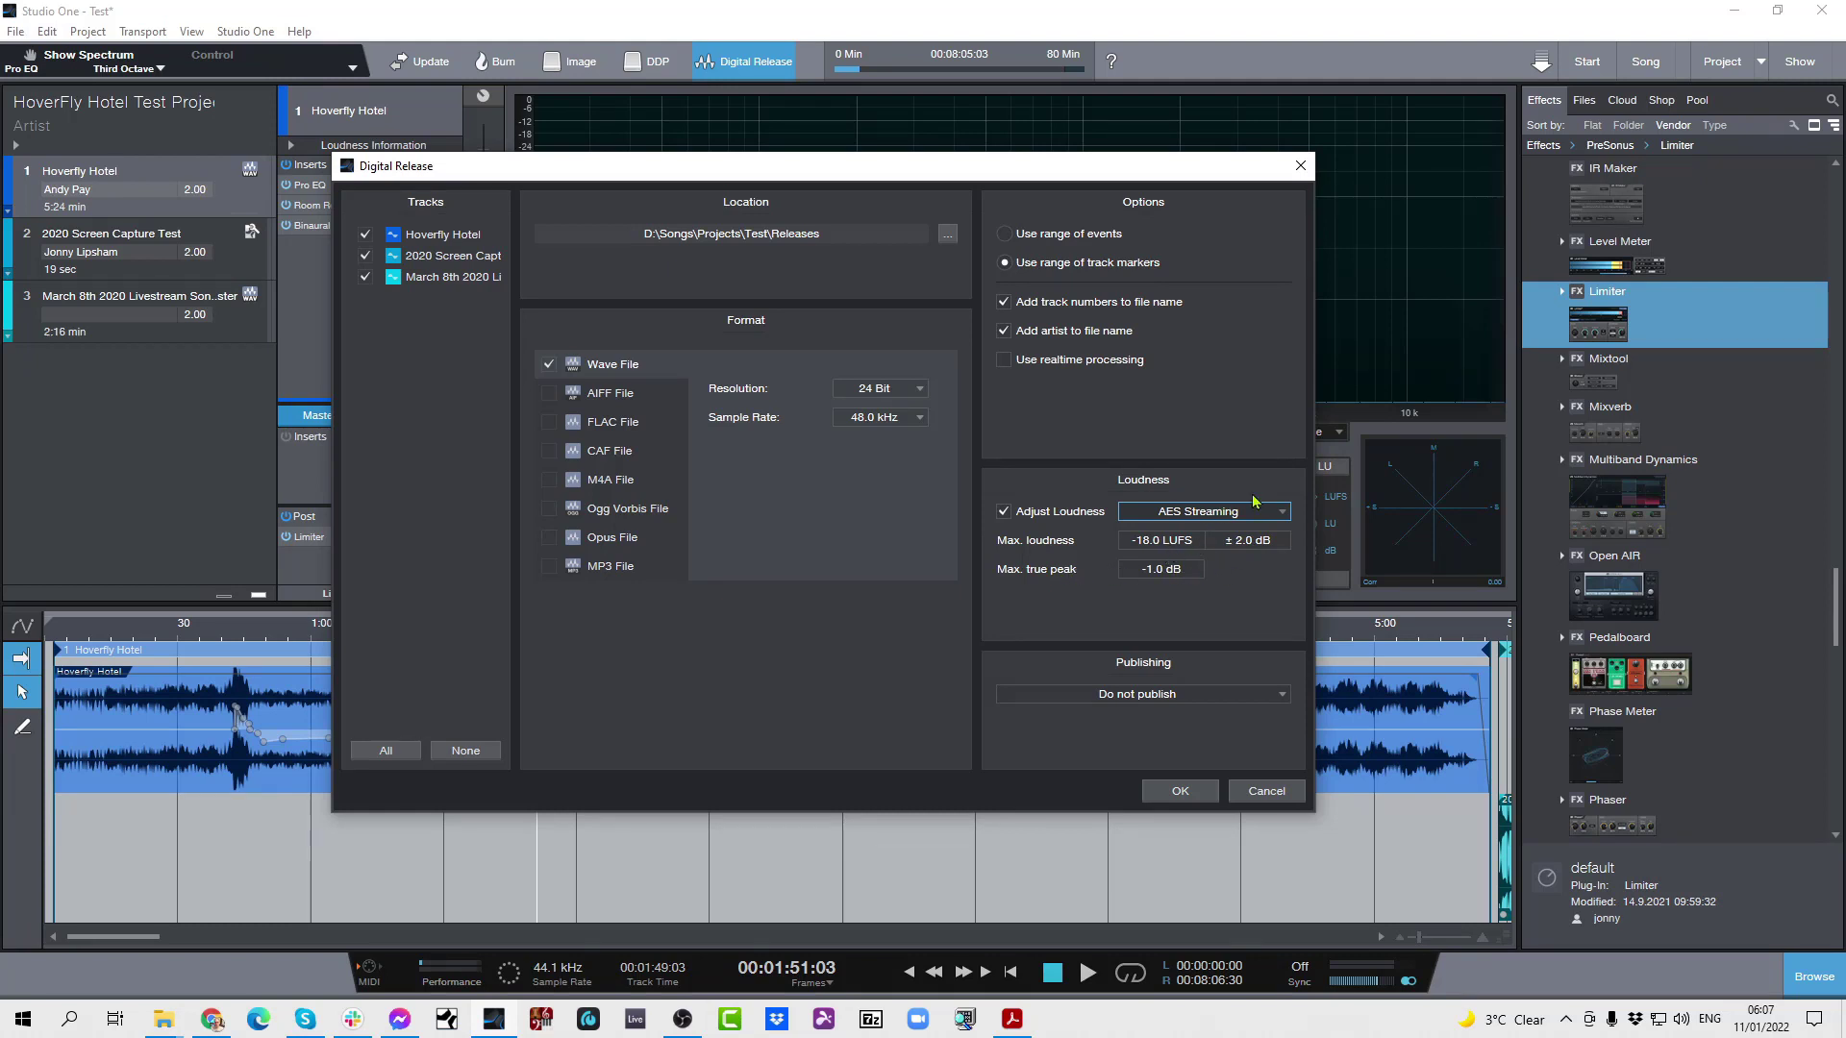
Keep AES Streaming, turn on Adjust Loudness, and reopen the loudness preset list.
{"action": "left_click", "coordinate": [1279, 514]}
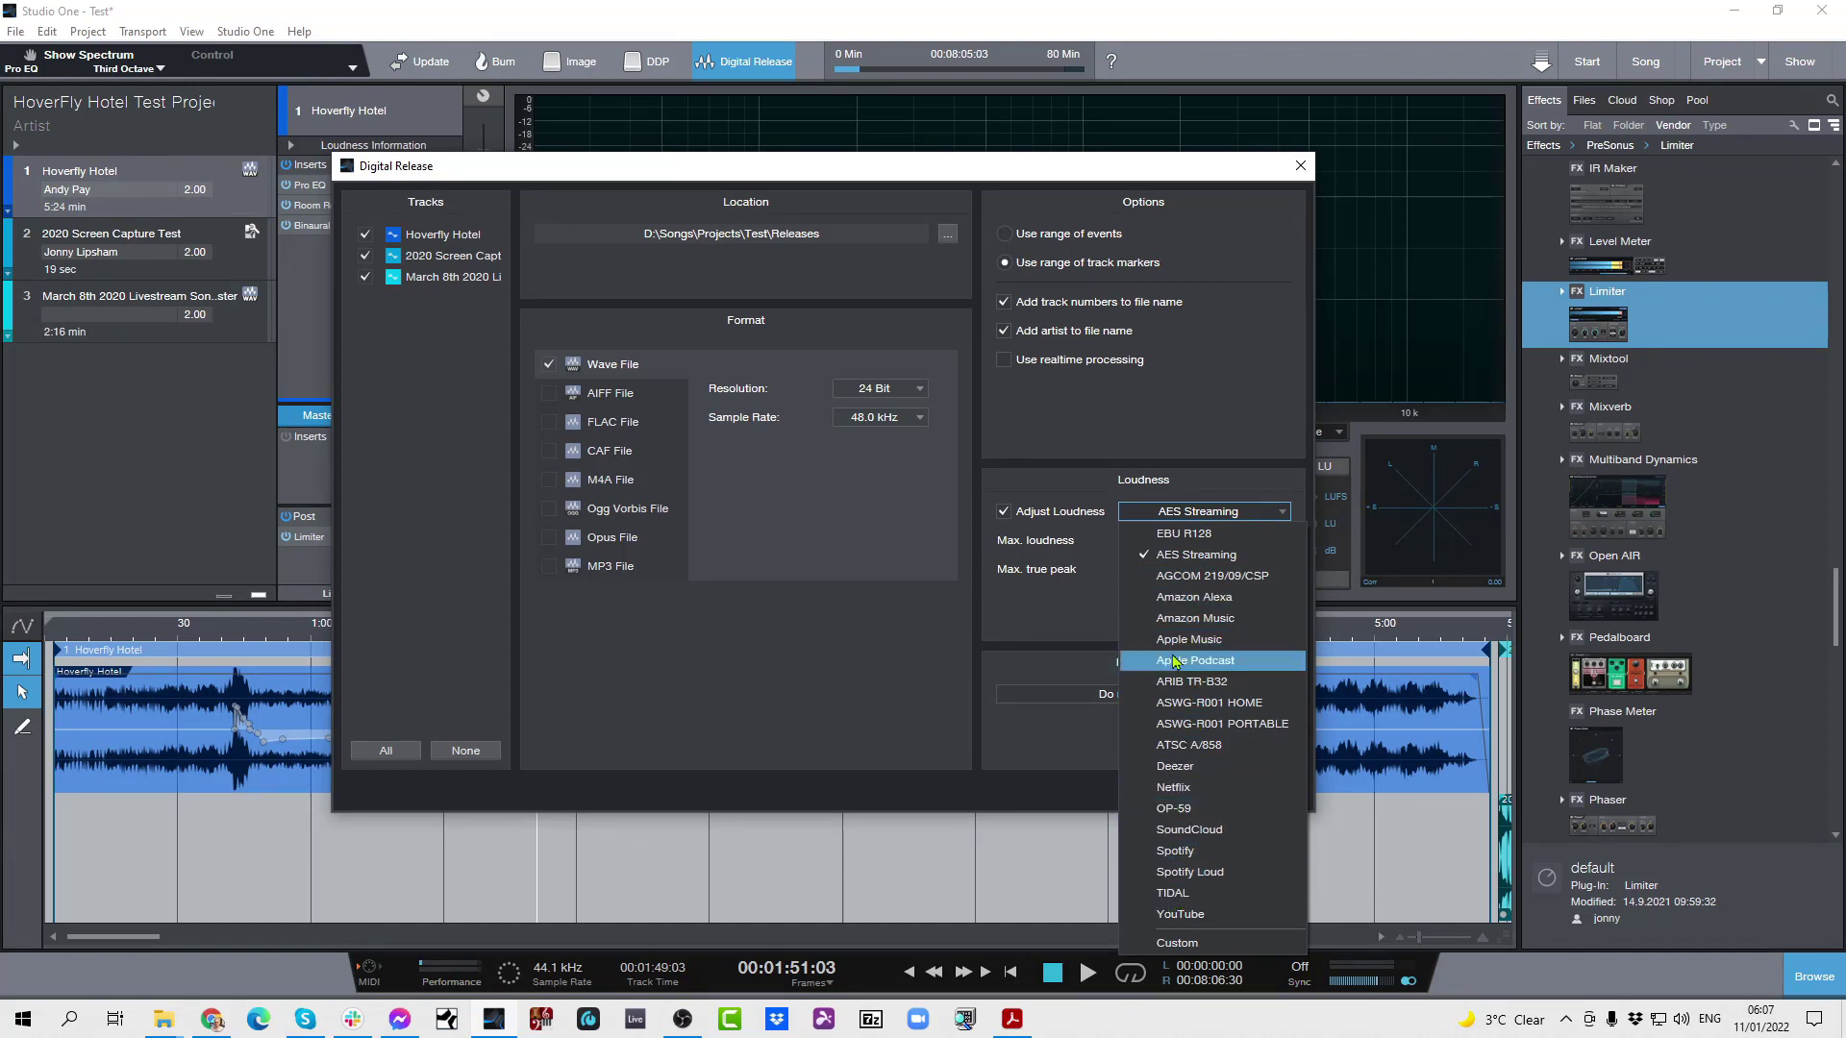
{"action": "left_click", "coordinate": [1053, 622]}
{"action": "left_click", "coordinate": [1005, 512]}
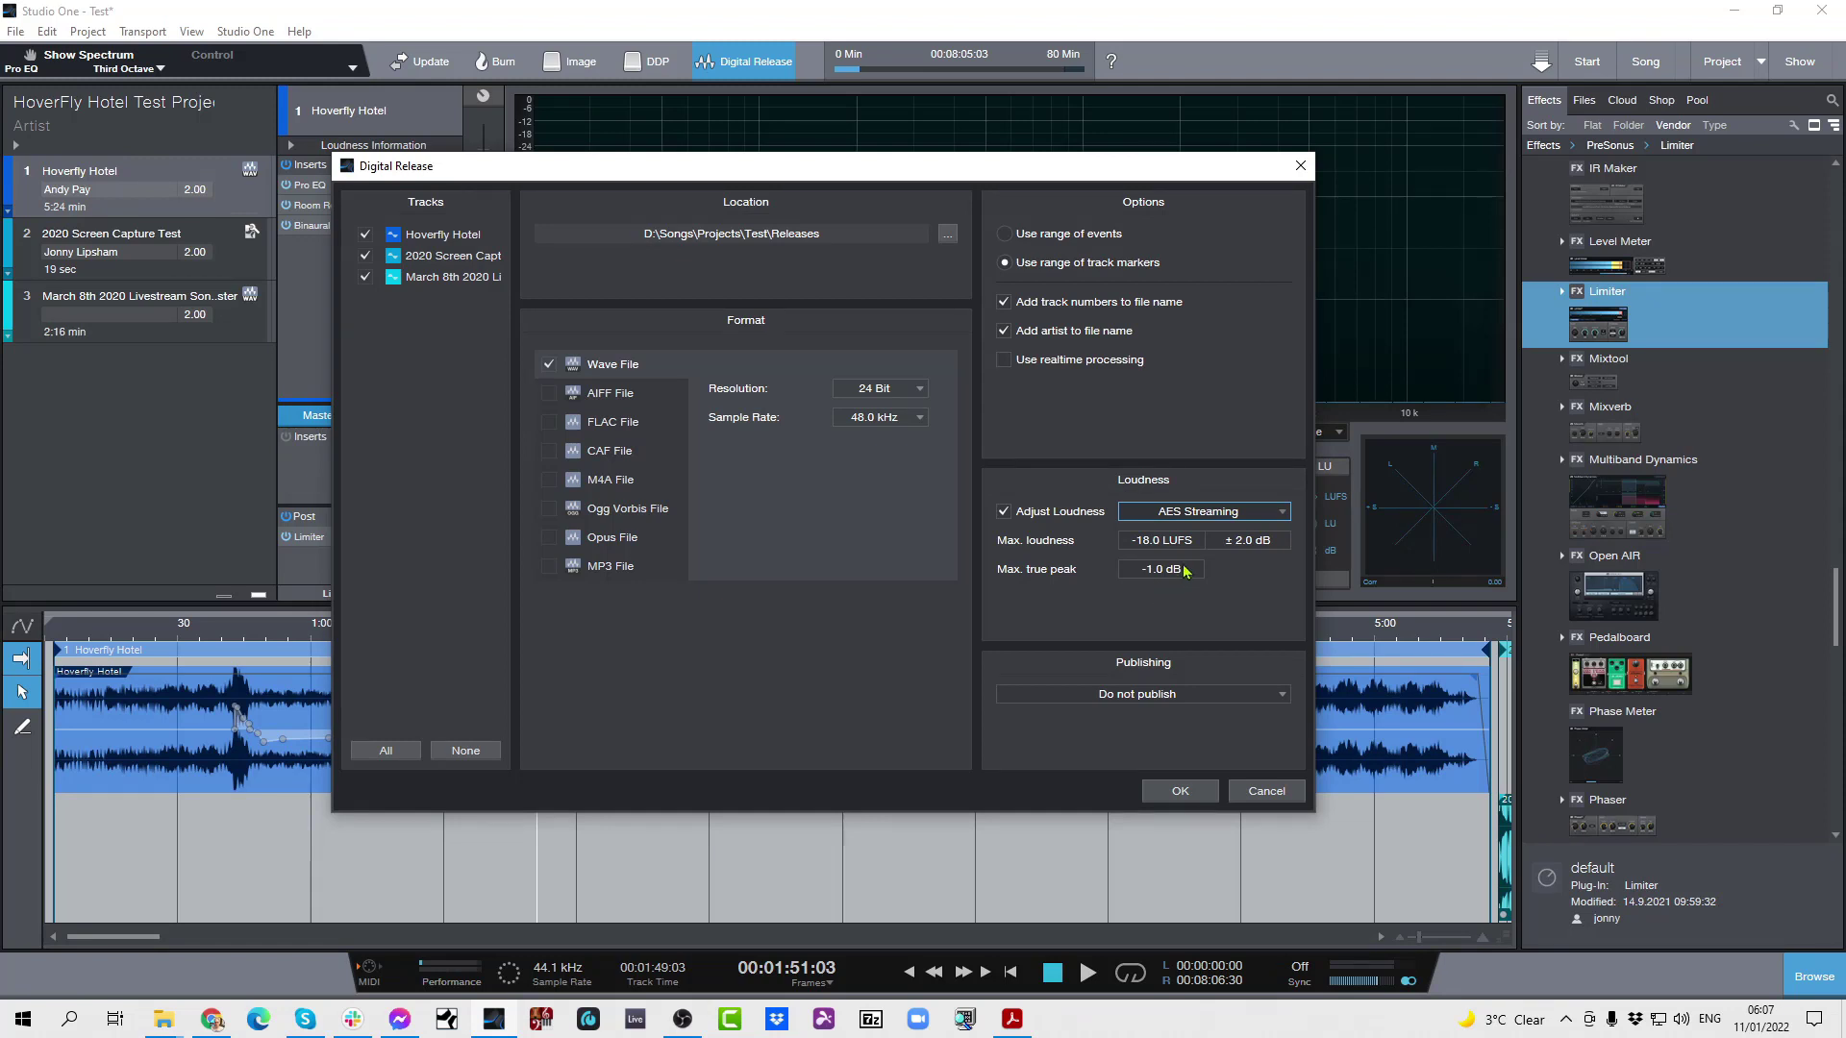
{"action": "left_click", "coordinate": [1282, 512]}
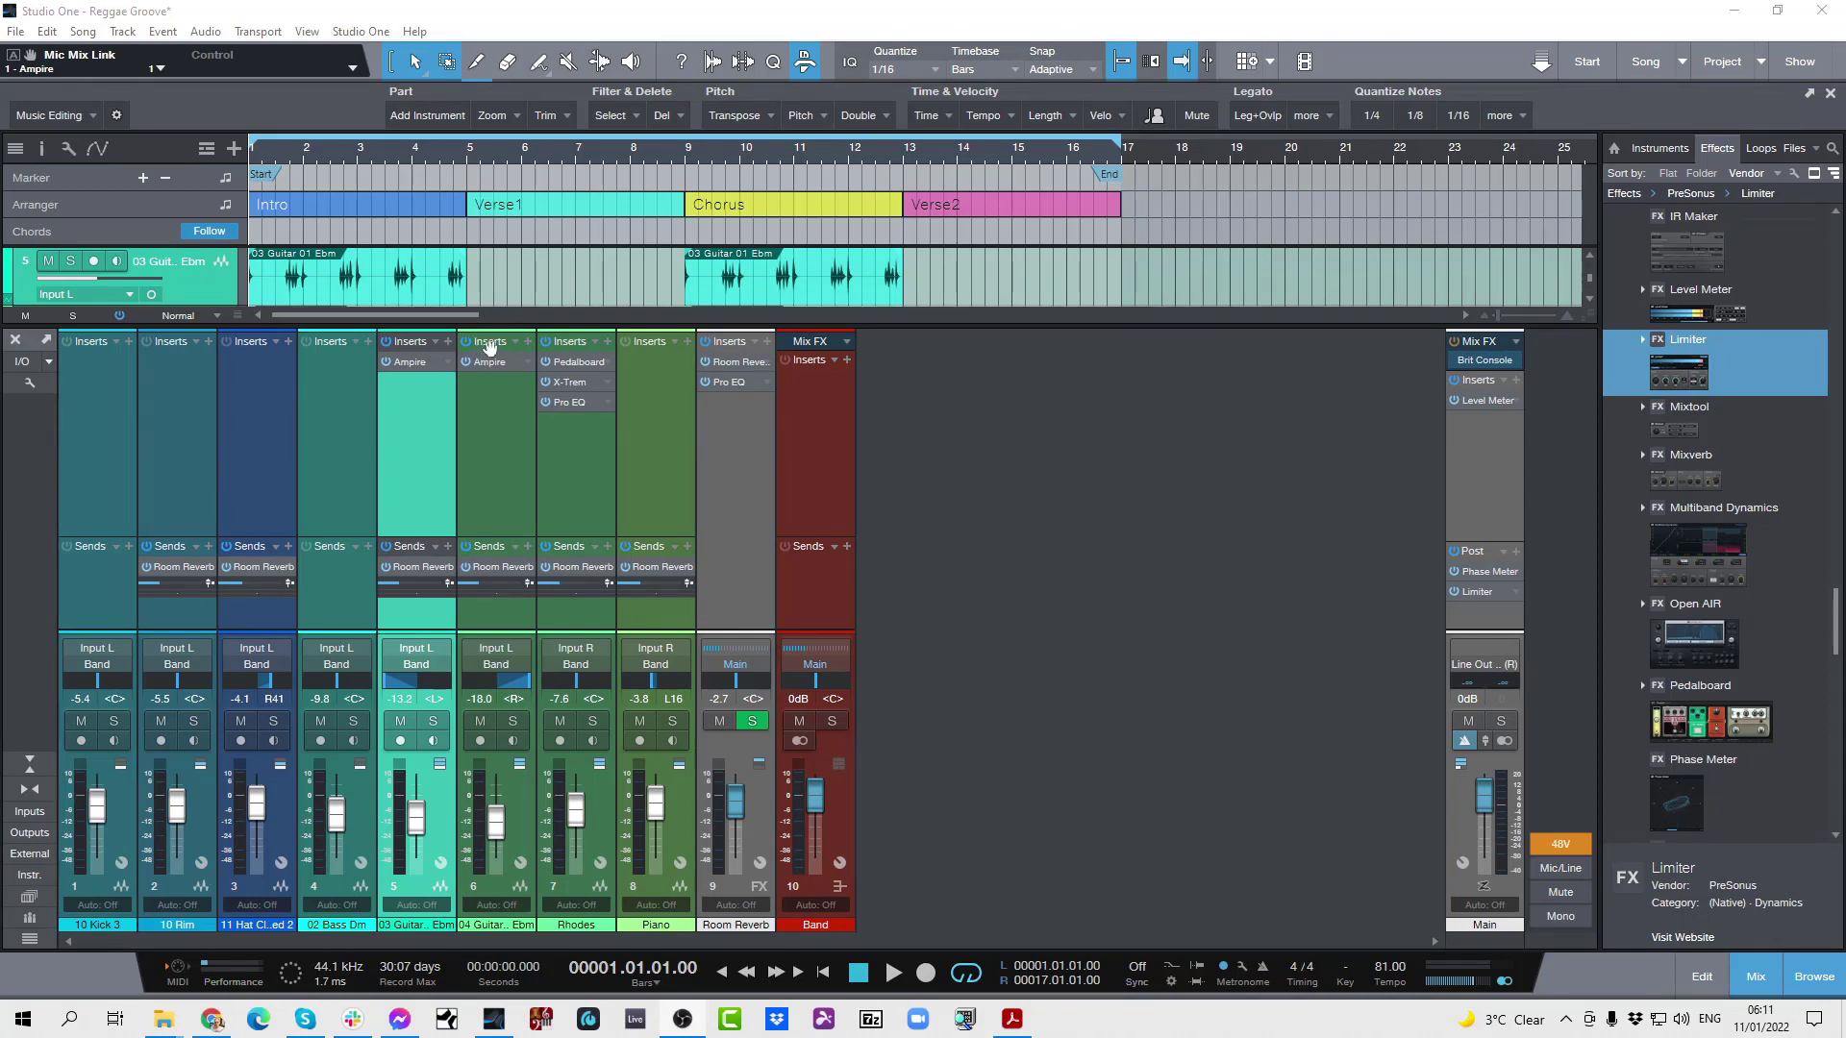
Open the Plug-In Manager from the View menu.
{"action": "left_click", "coordinate": [306, 33]}
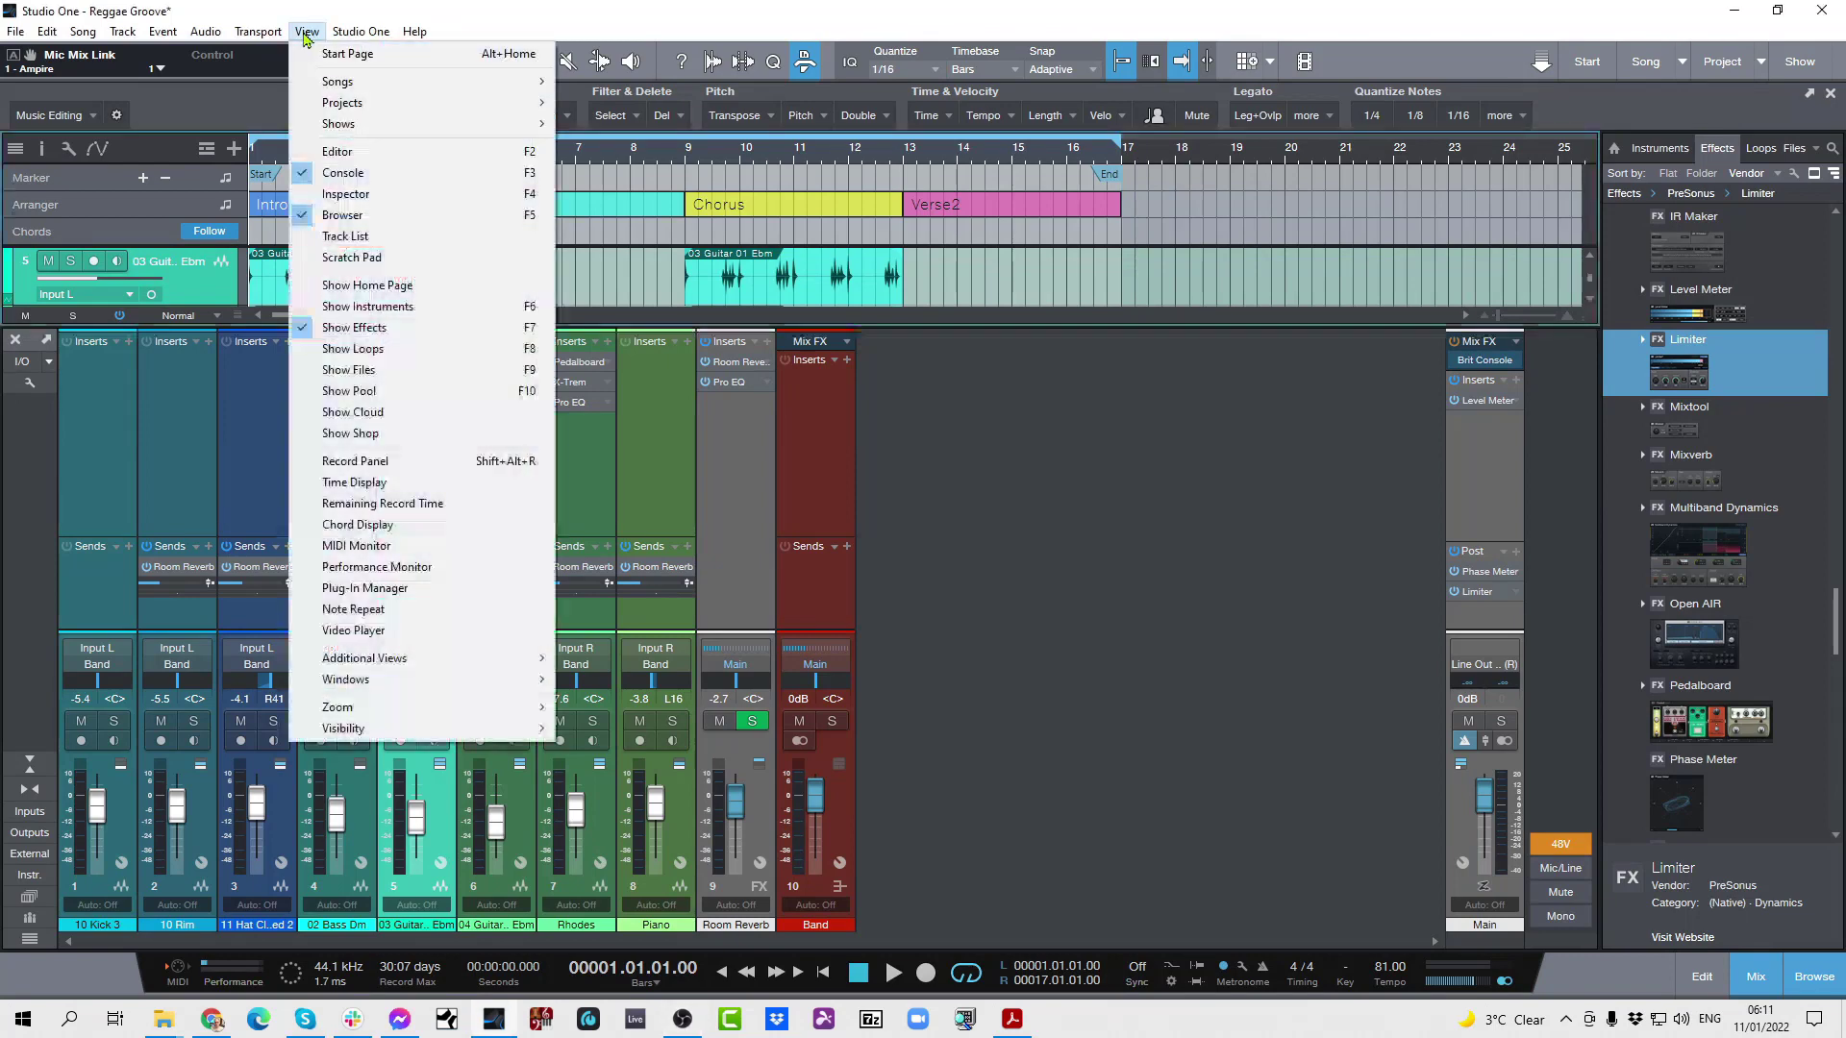
{"action": "left_click", "coordinate": [371, 589]}
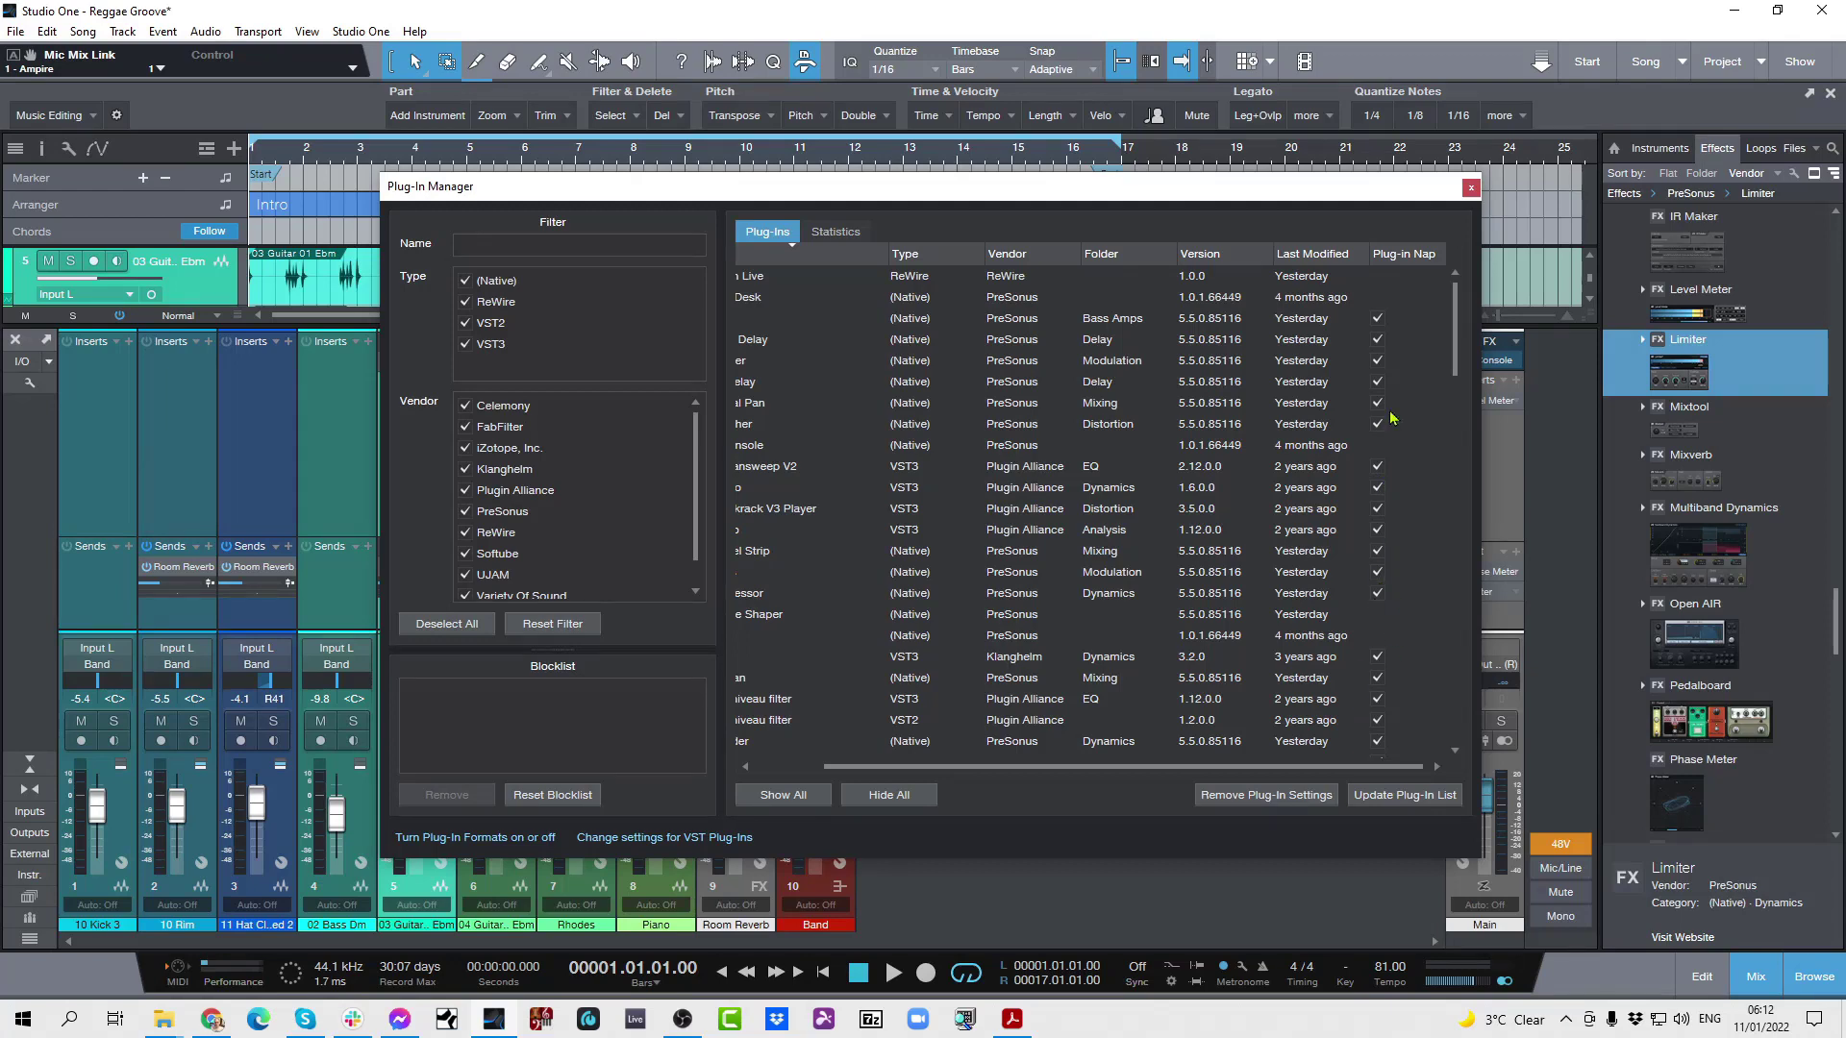
Scroll down through the Plug-In Manager's plug-in list and close it.
{"action": "scroll", "coordinate": [1393, 419], "scroll_direction": "down", "scroll_amount": 1}
{"action": "scroll", "coordinate": [1393, 423], "scroll_direction": "down", "scroll_amount": 10}
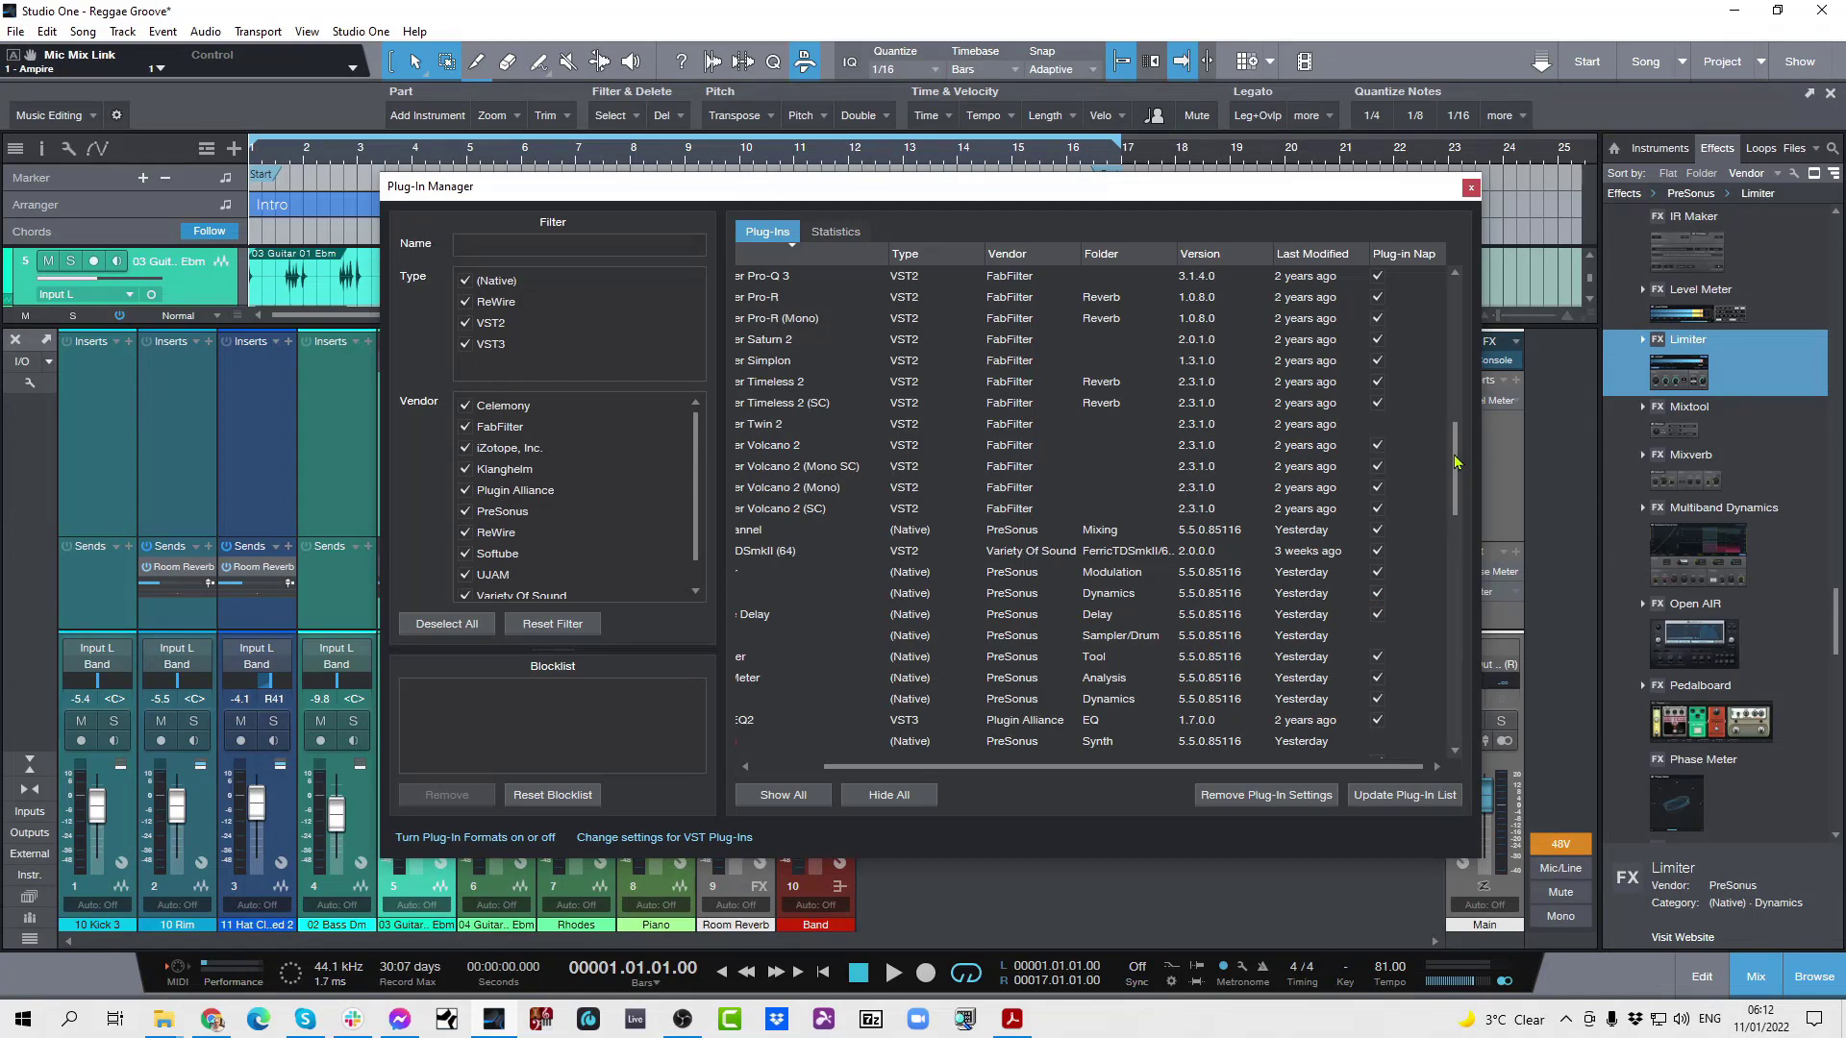
{"action": "left_click_drag", "start_coordinate": [1457, 462], "coordinate": [1405, 318]}
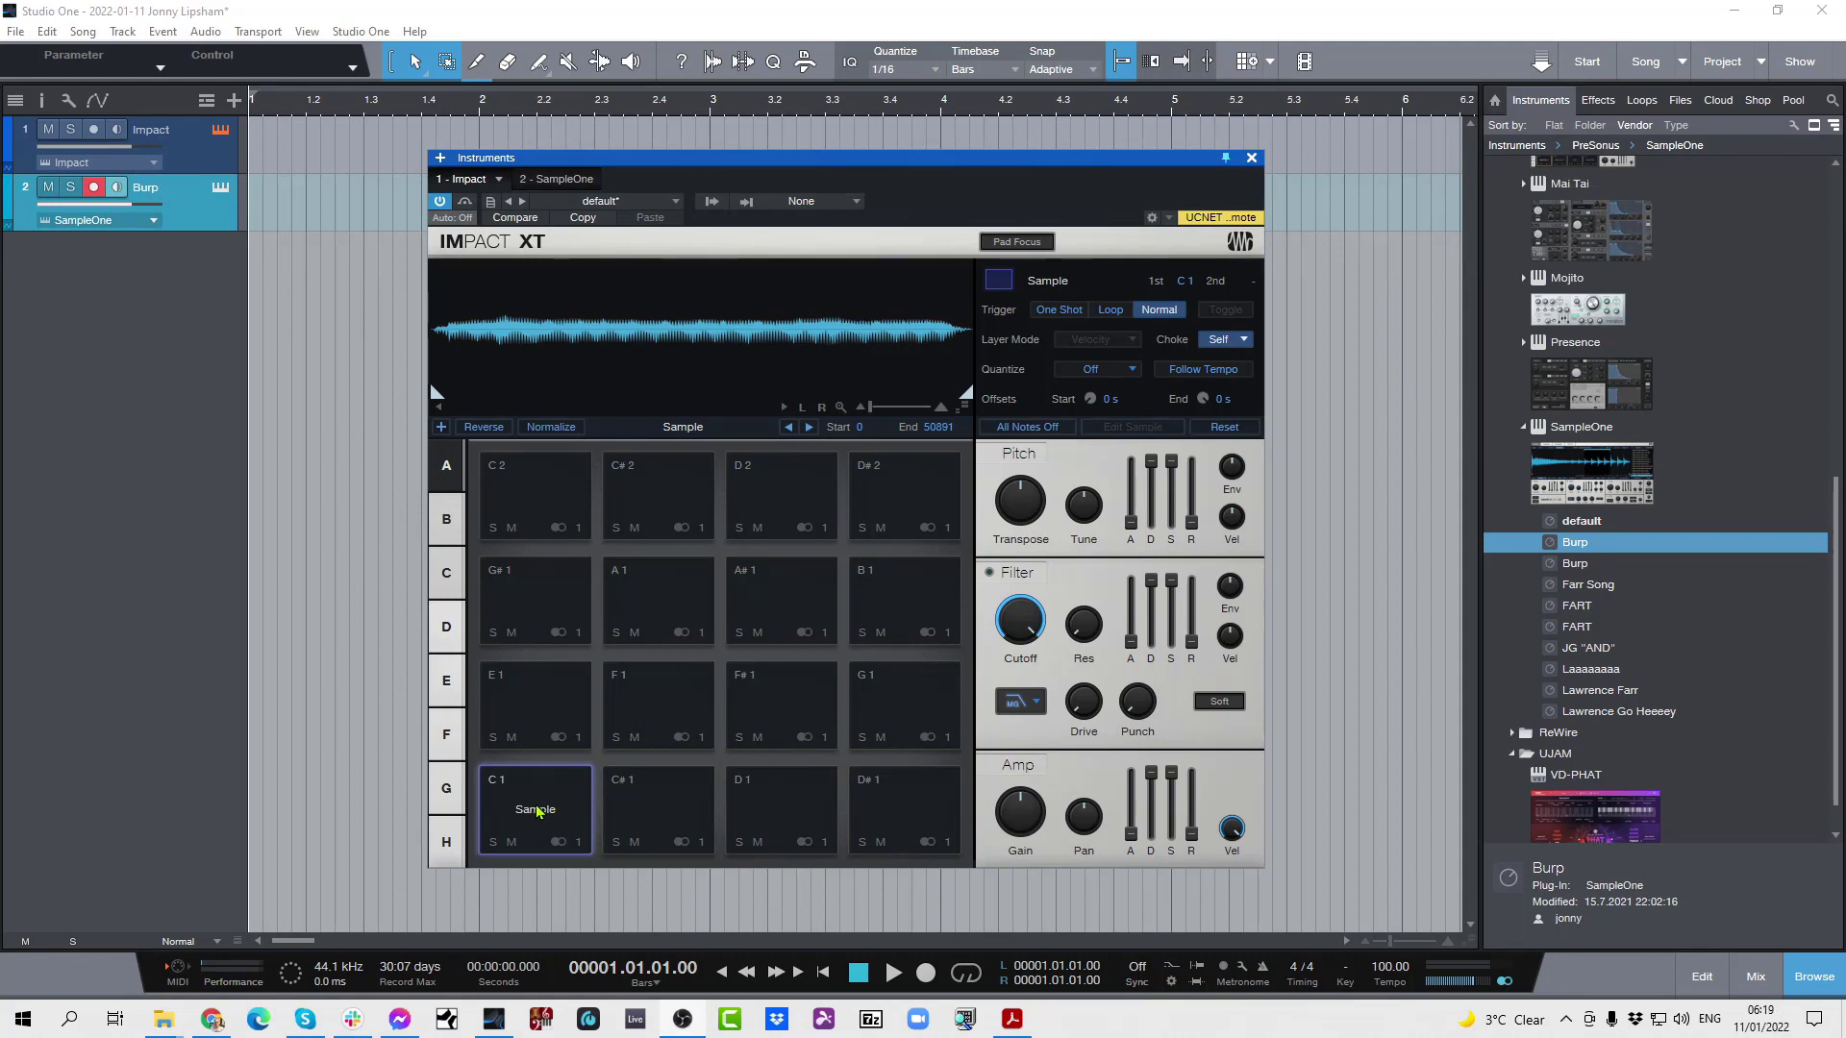
Copy Impact XT pad C1 with its sample and paste it onto pad E2 in bank B.
{"action": "right_click", "coordinate": [538, 813]}
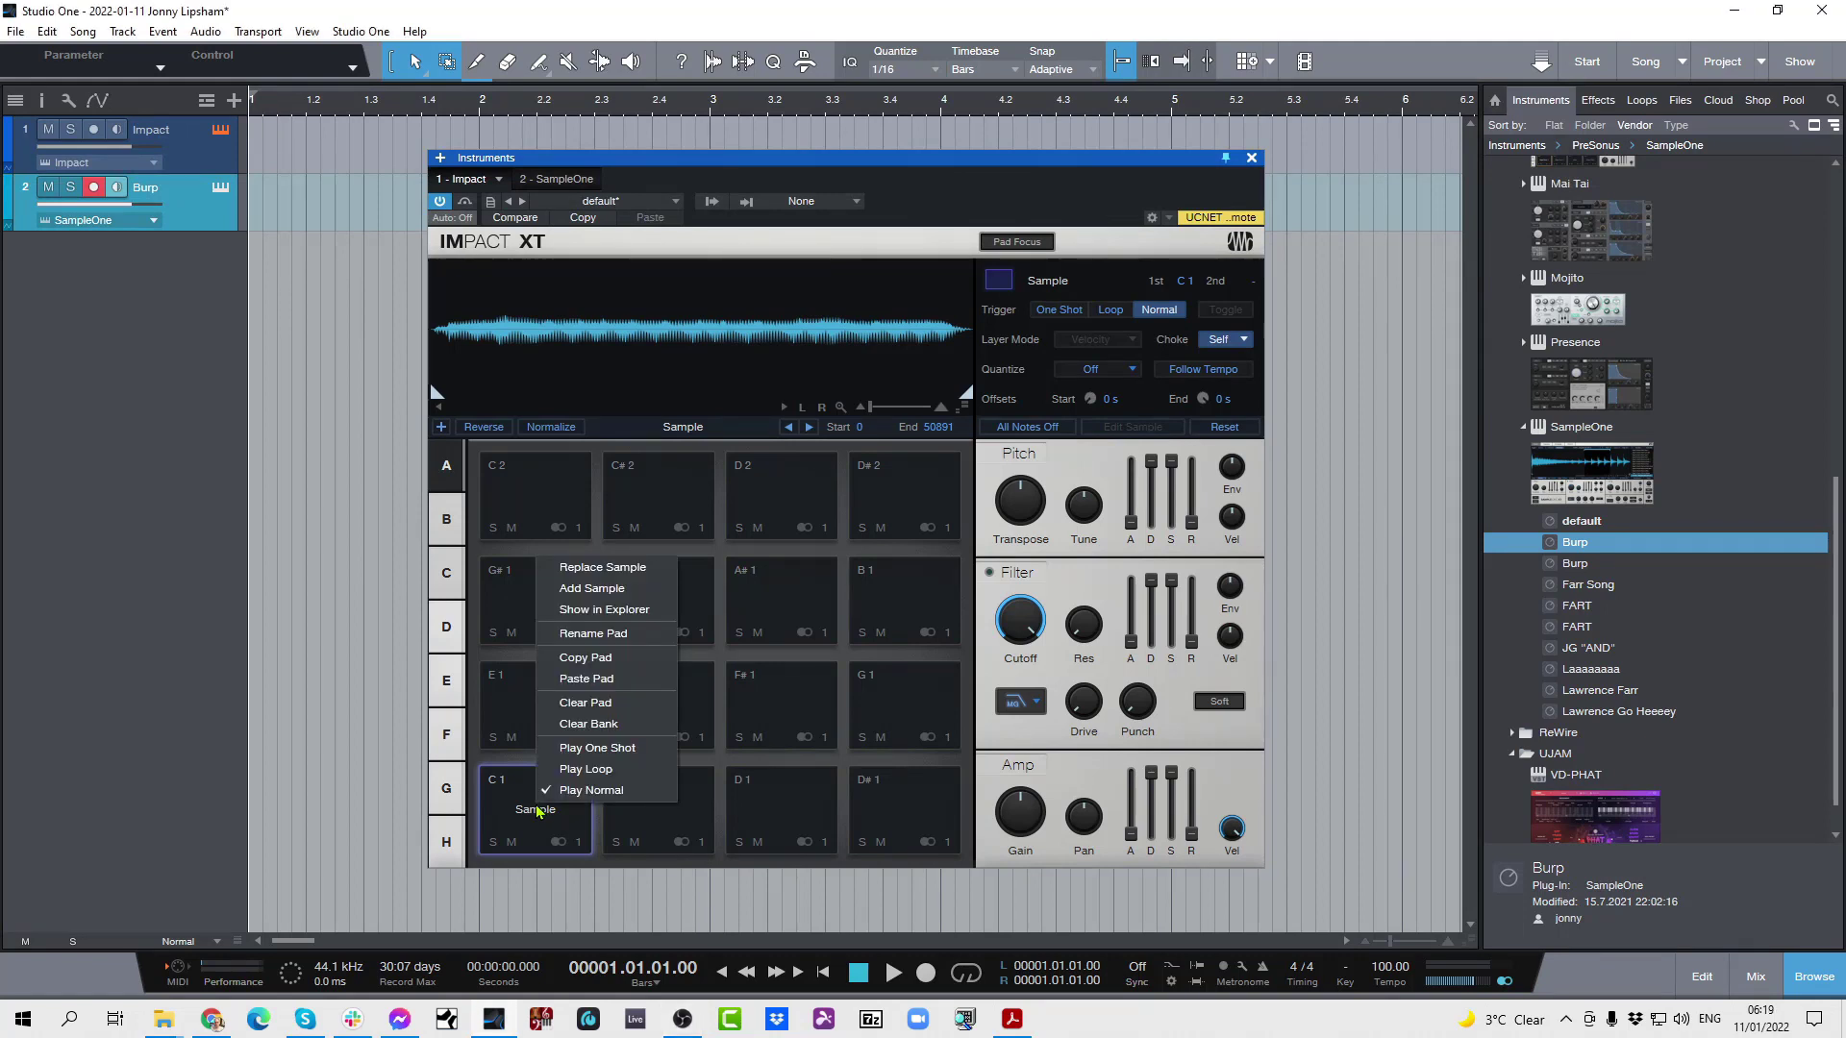
{"action": "left_click", "coordinate": [581, 658]}
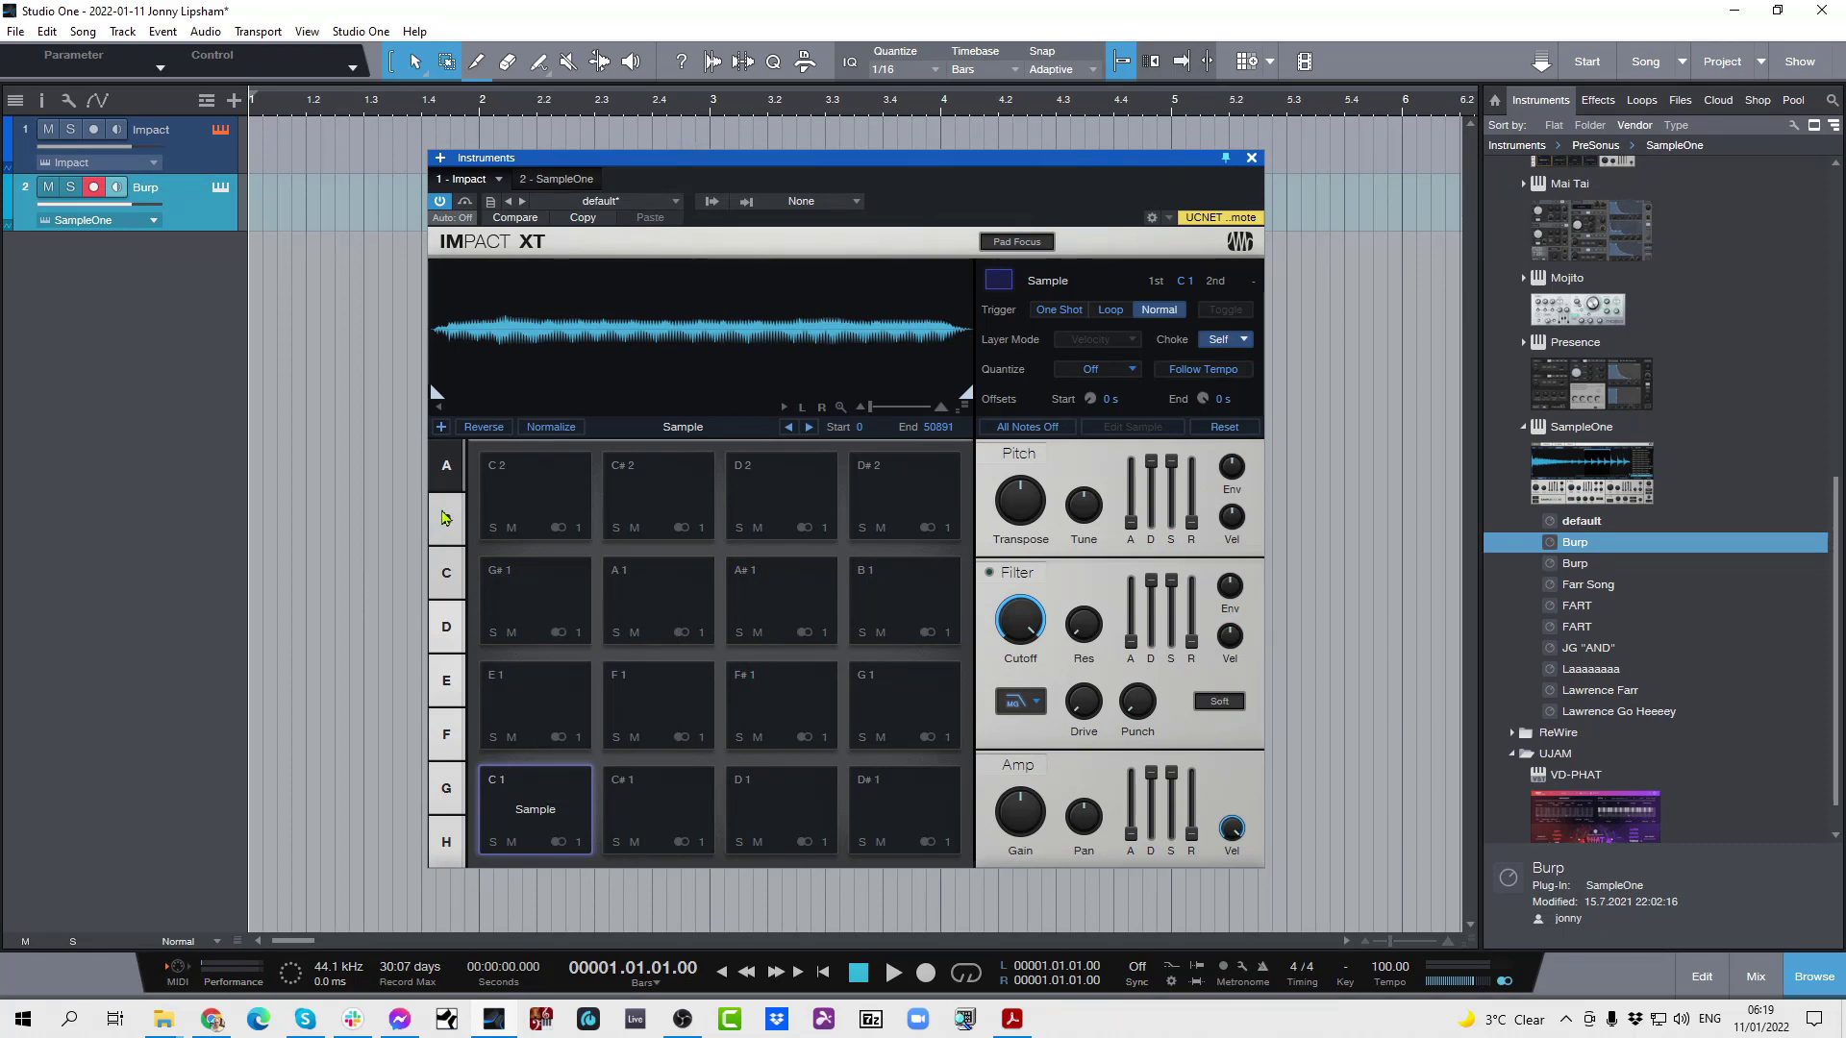
{"action": "left_click", "coordinate": [446, 519]}
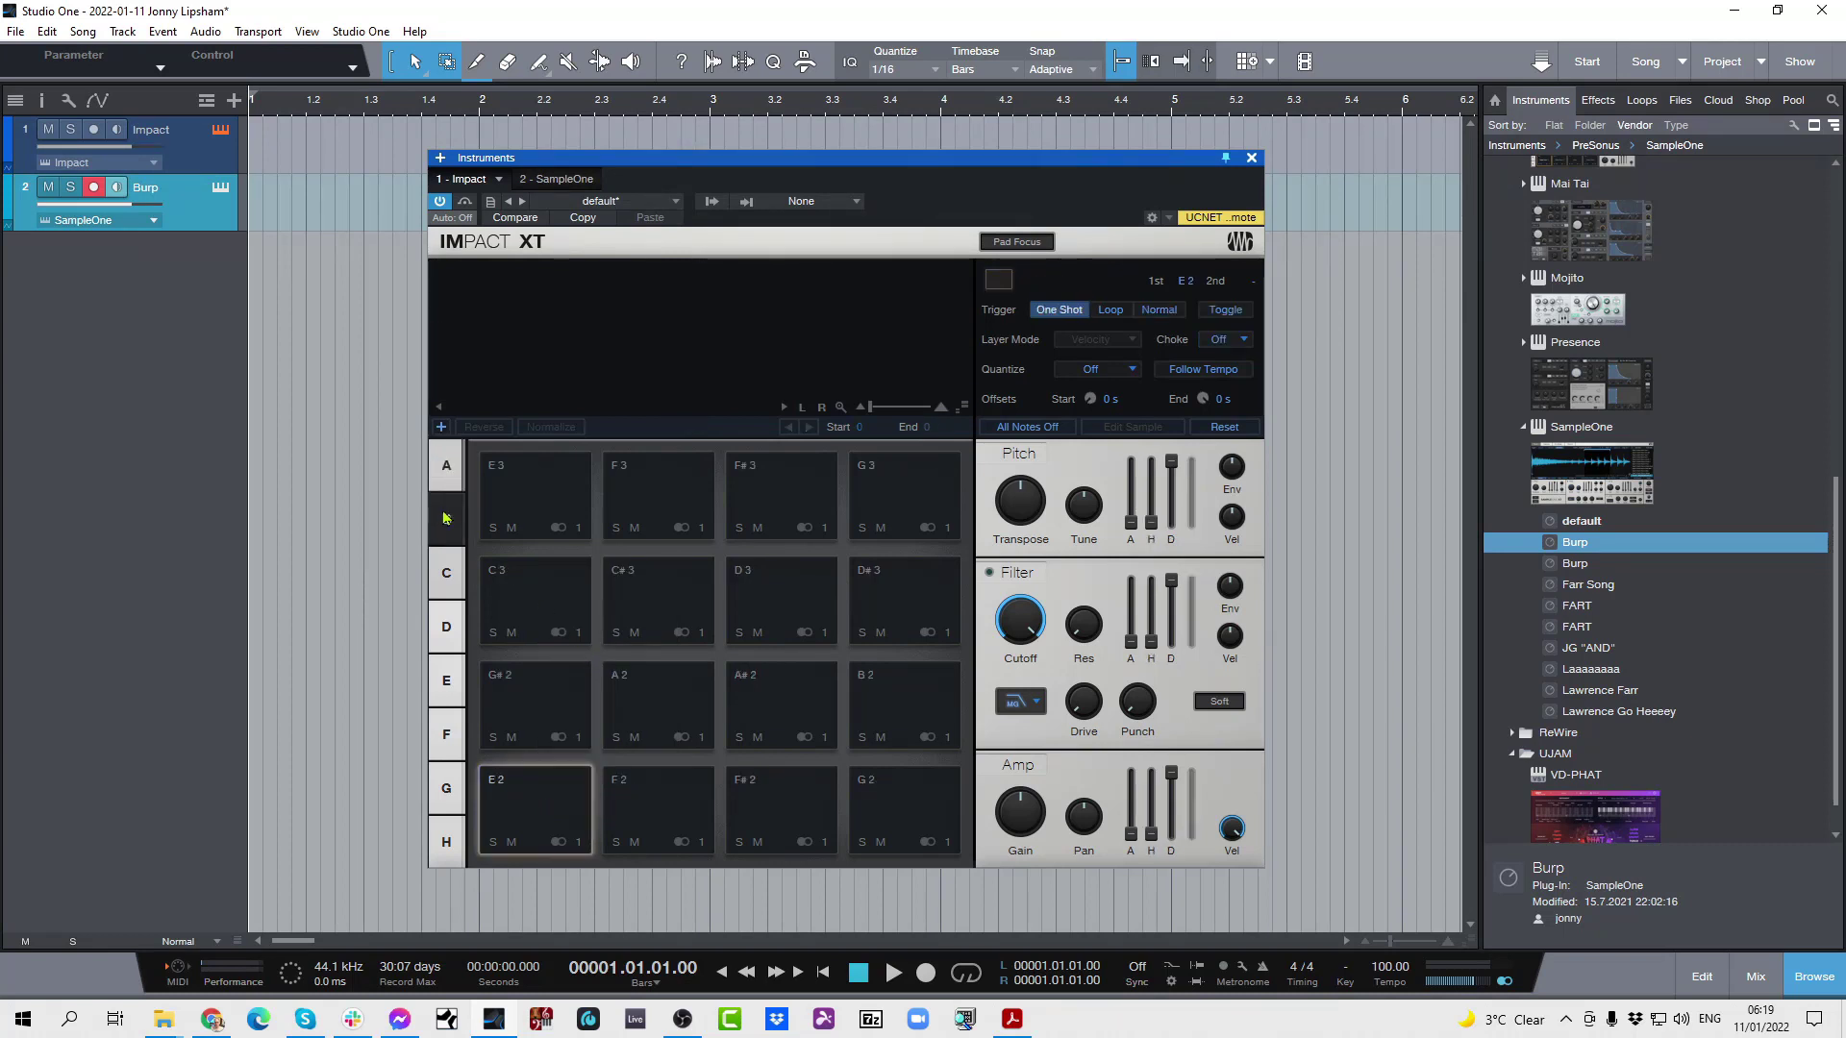
{"action": "right_click", "coordinate": [515, 806]}
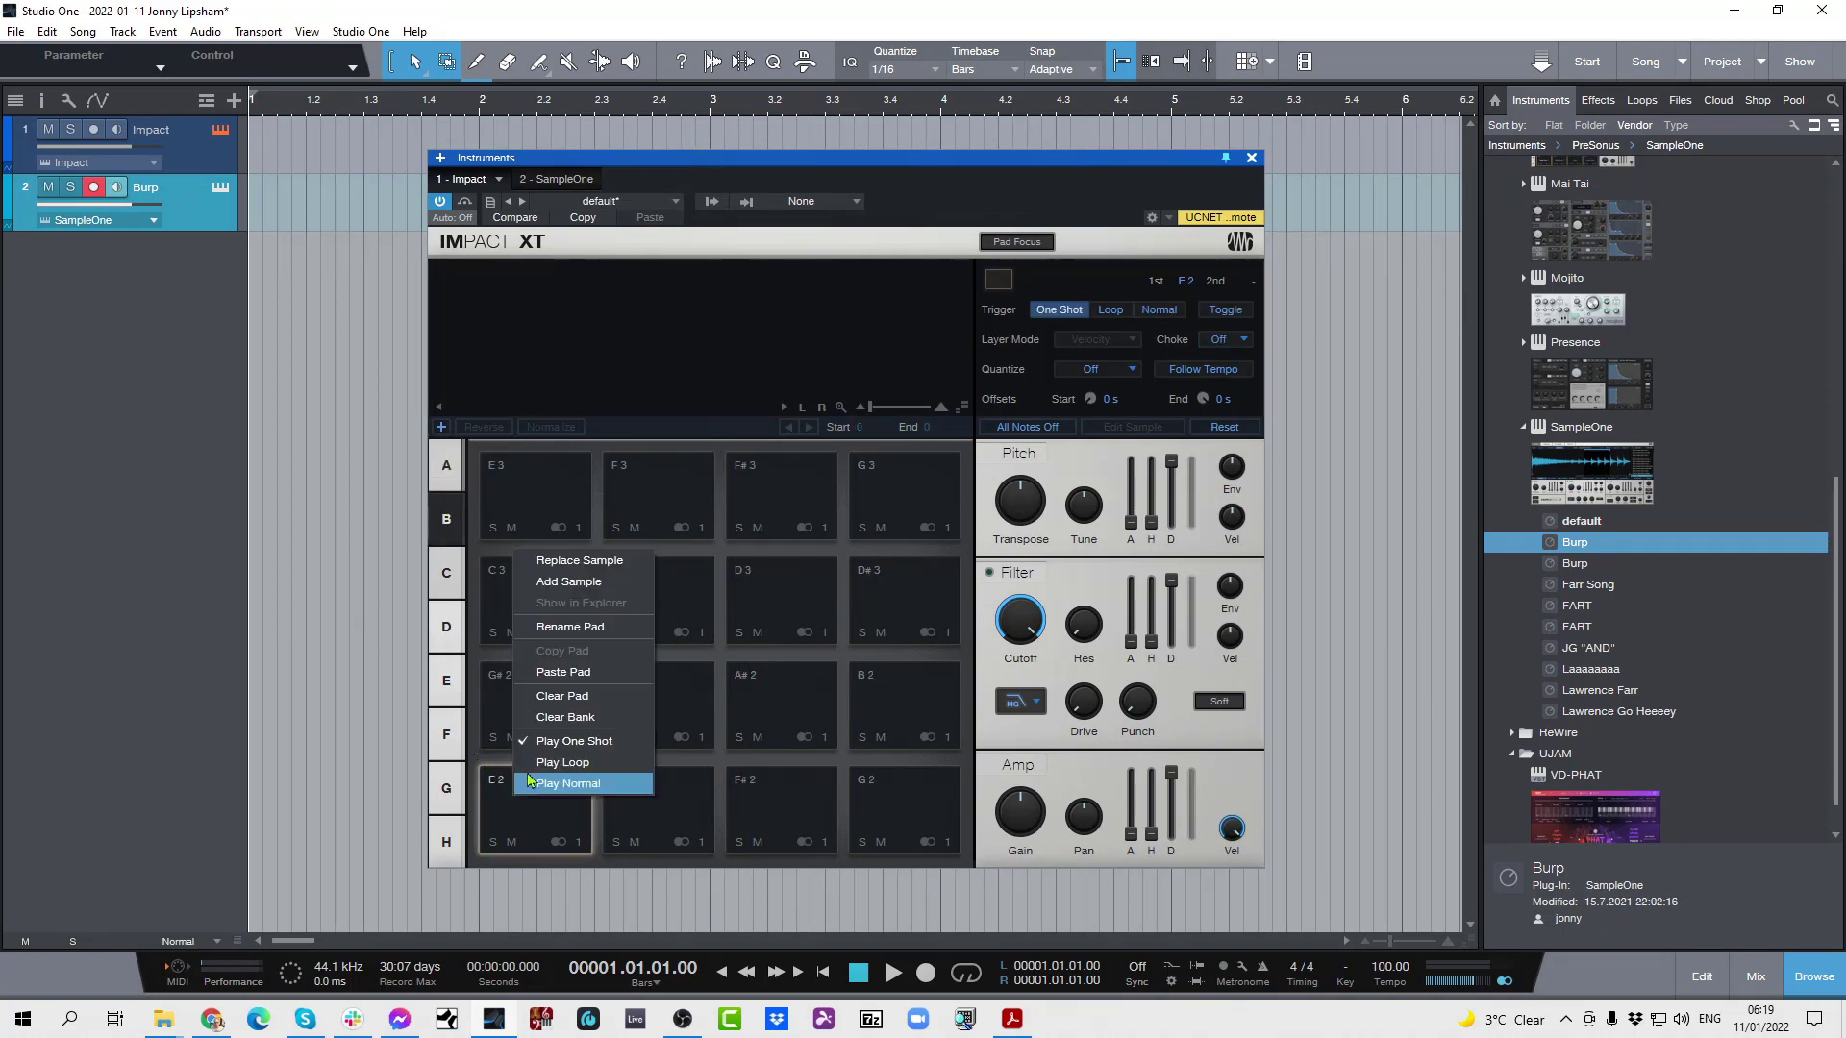
{"action": "left_click", "coordinate": [559, 672]}
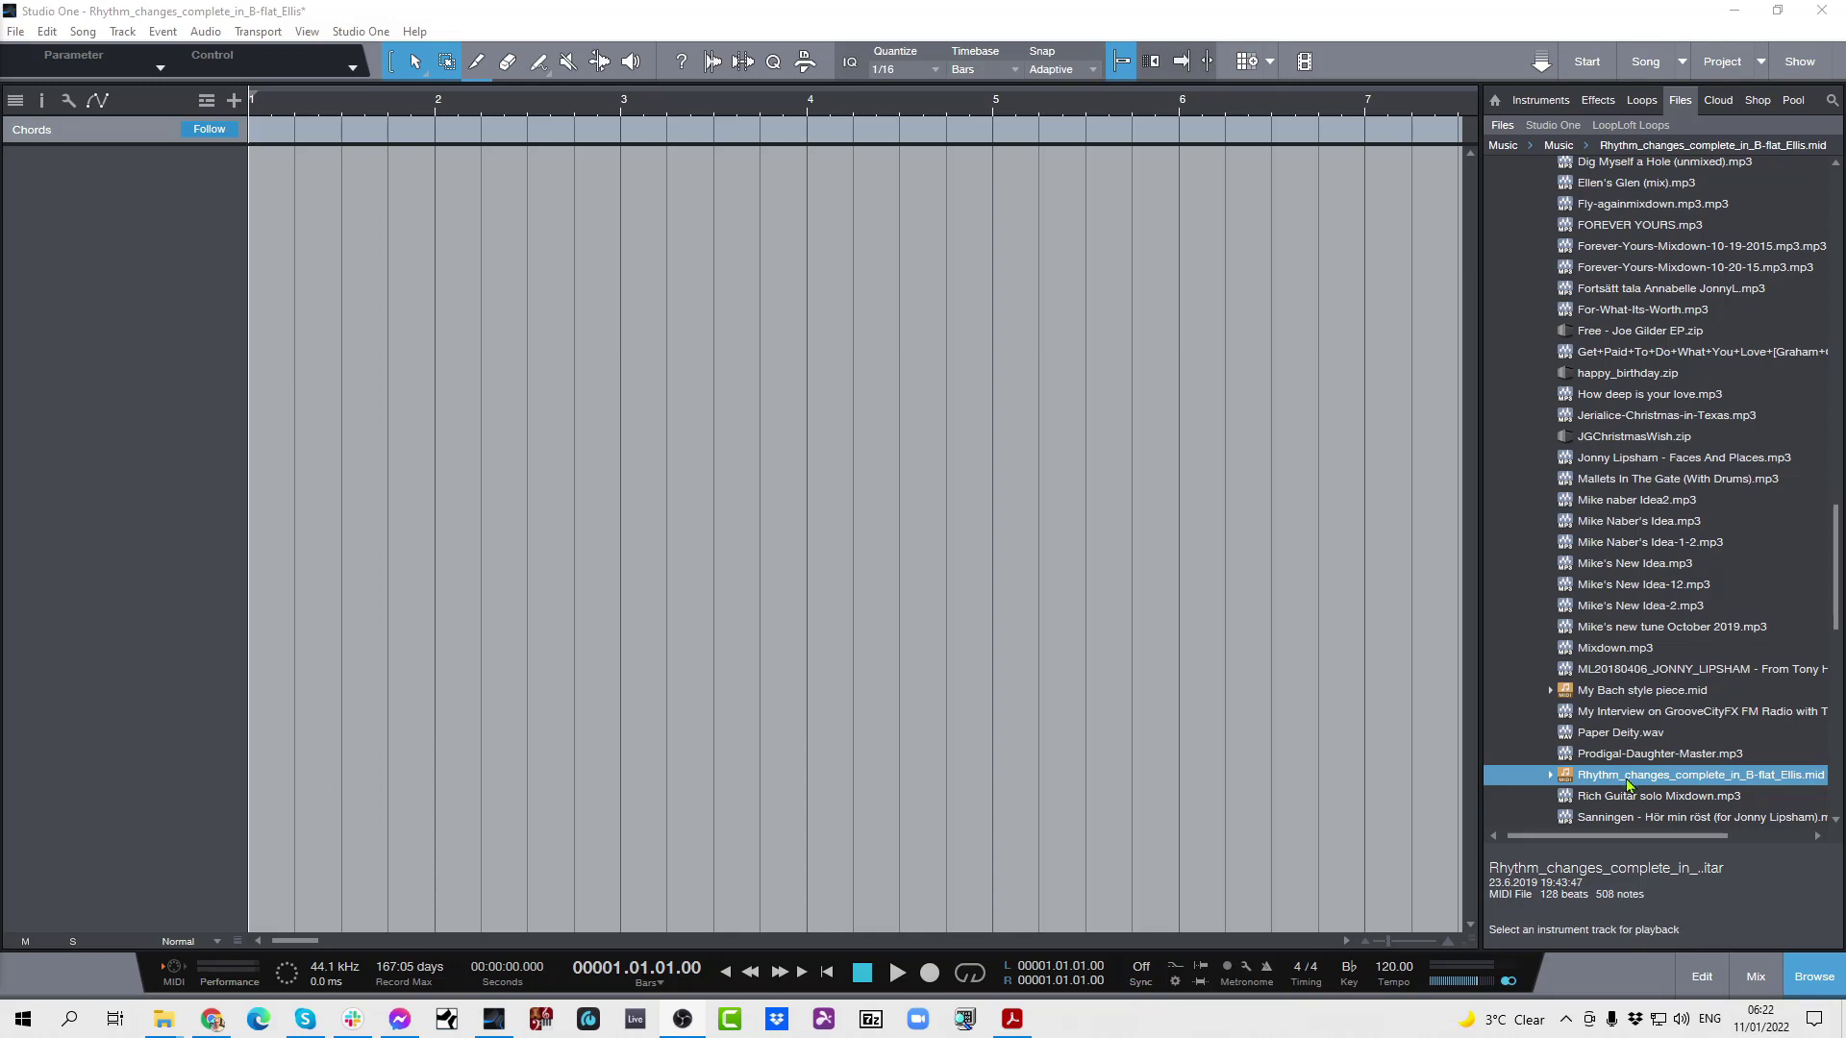
Drag the Rhythm_changes MIDI file from the Files browser into the arrangement.
{"action": "left_click_drag", "start_coordinate": [1628, 783], "coordinate": [287, 137]}
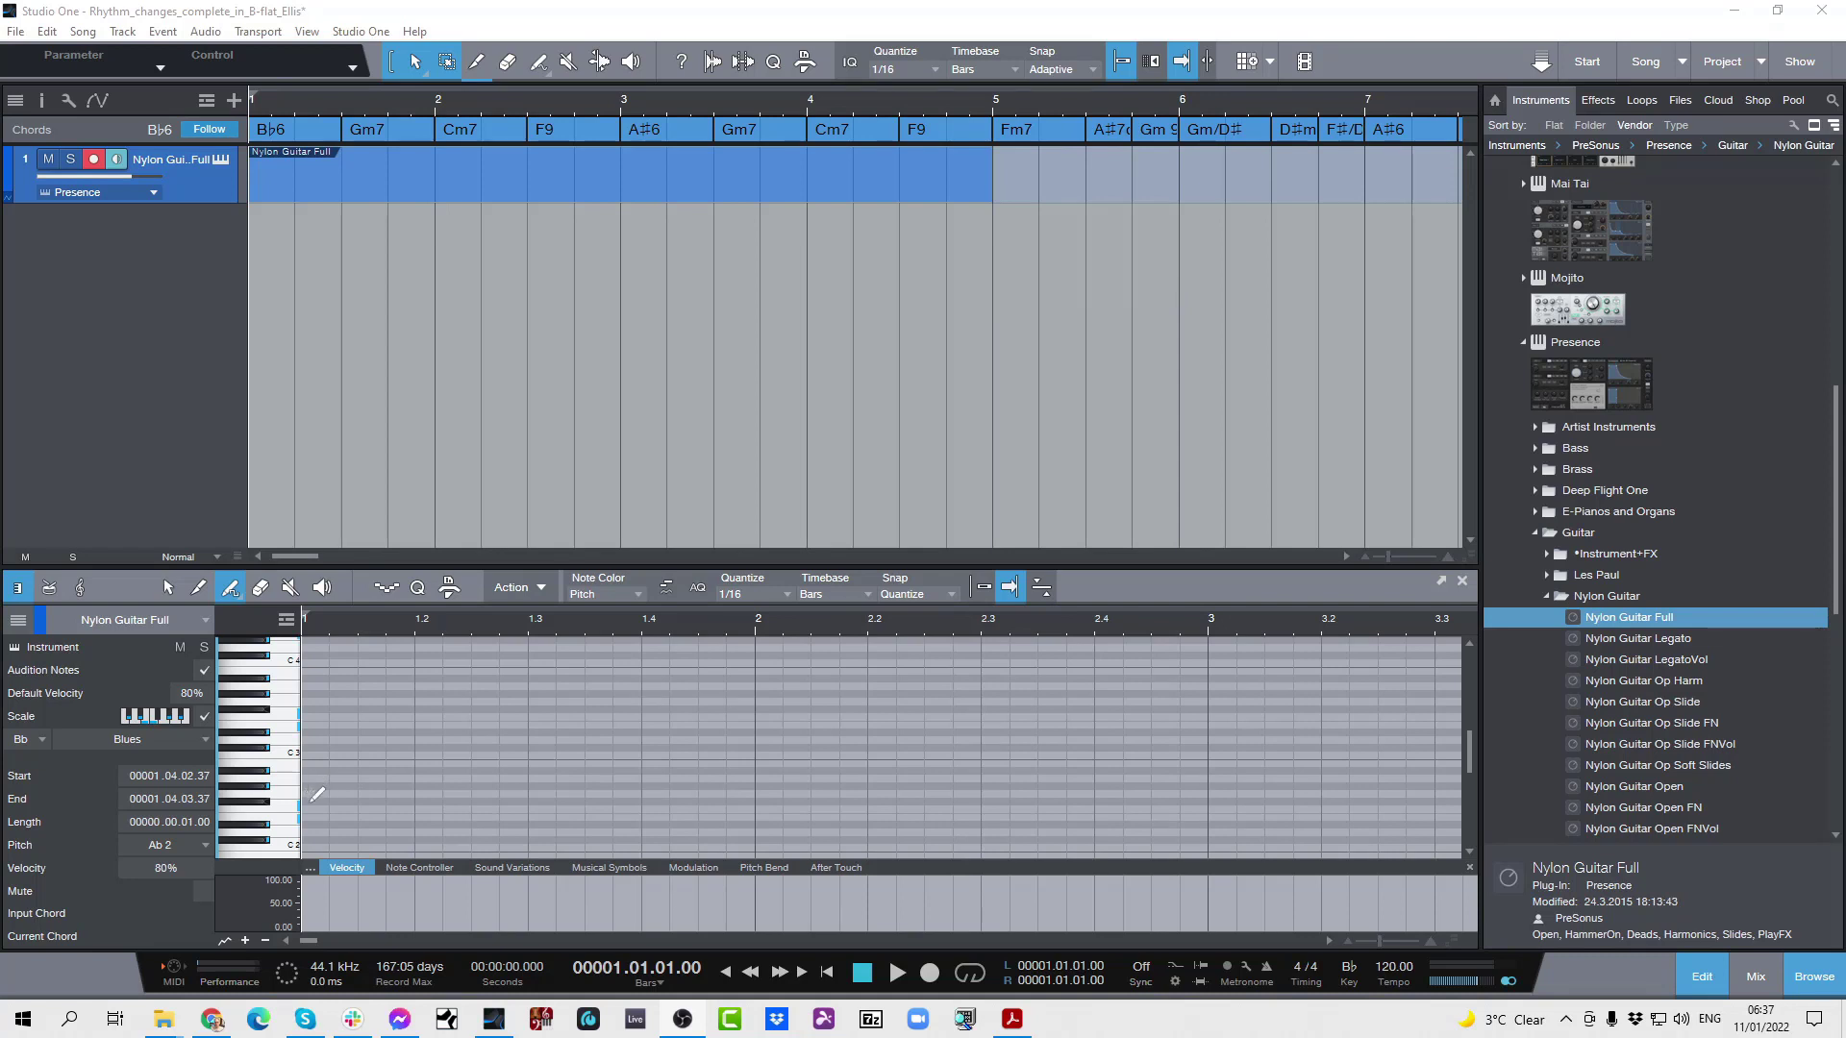
Draw chord stabs and single notes across bar 1 in the piano roll.
{"action": "mouse_move", "coordinate": [318, 801]}
{"action": "left_mouse_down"}
{"action": "mouse_move", "coordinate": [334, 697]}
{"action": "mouse_move", "coordinate": [348, 707]}
{"action": "left_mouse_up"}
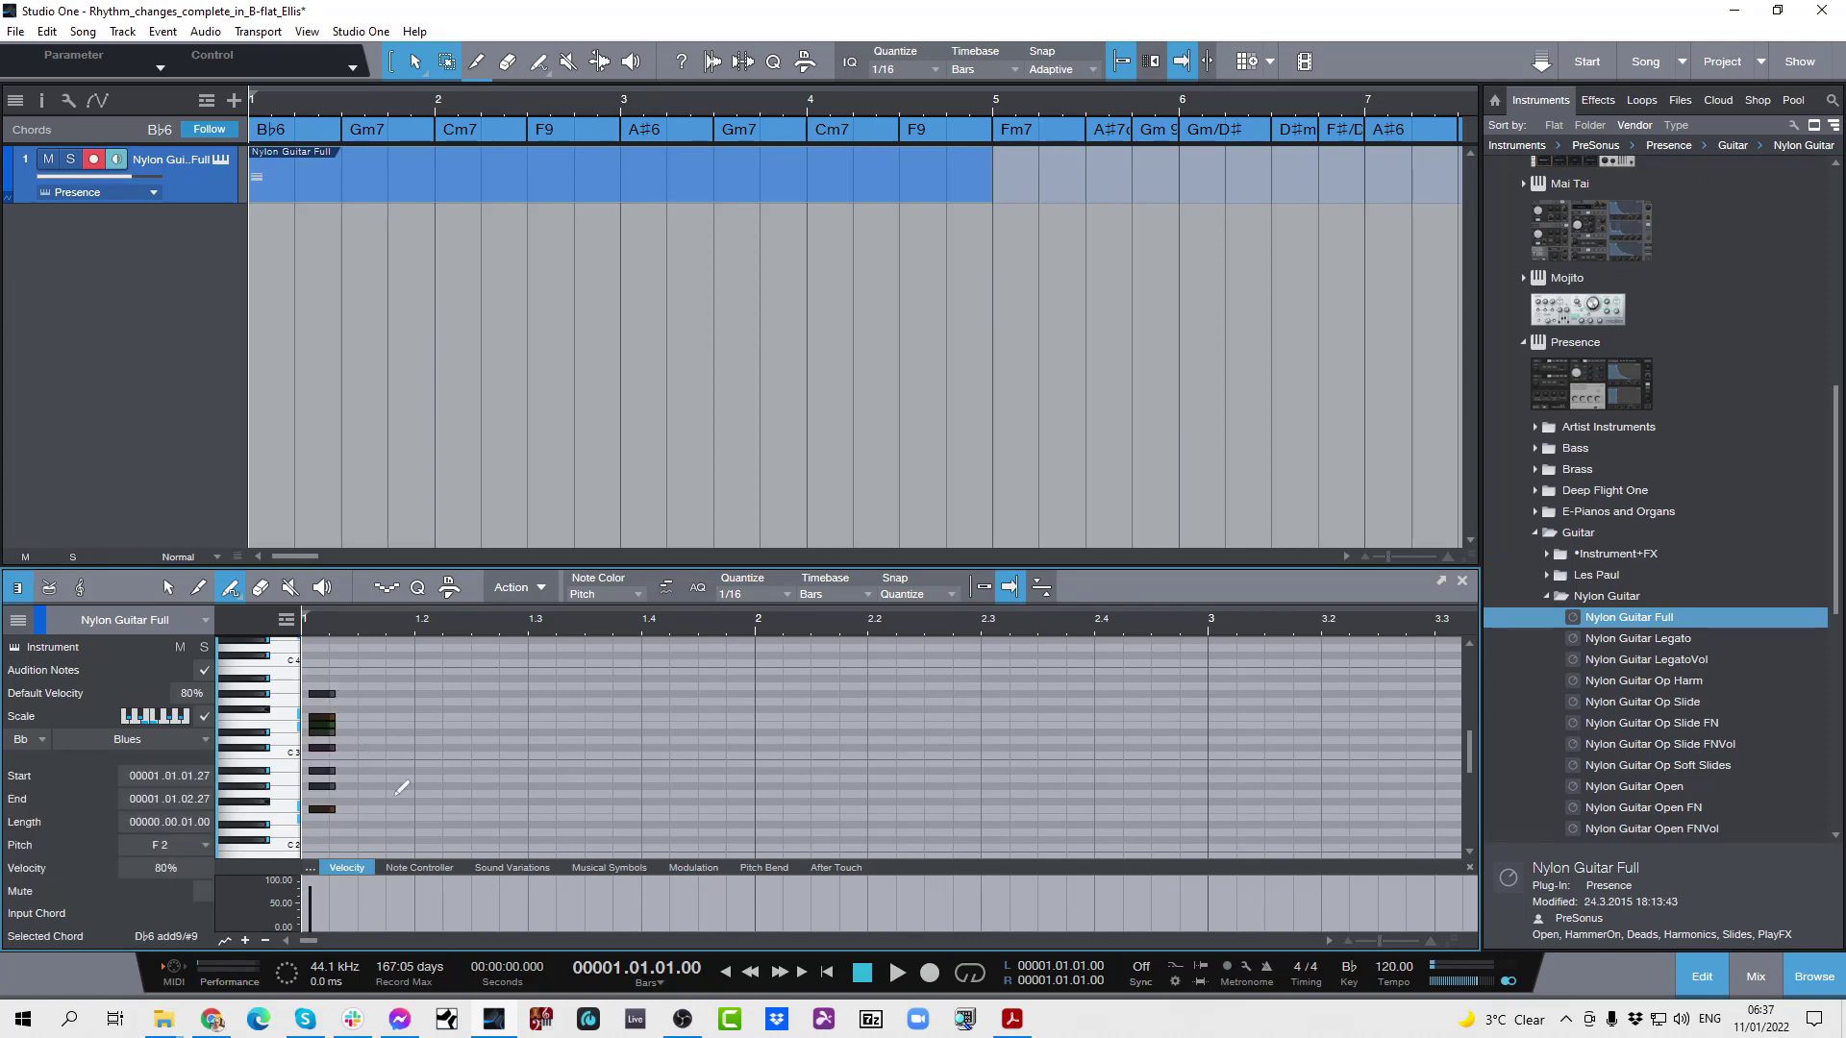
{"action": "left_click_drag", "start_coordinate": [430, 813], "coordinate": [441, 675]}
{"action": "left_click", "coordinate": [501, 810]}
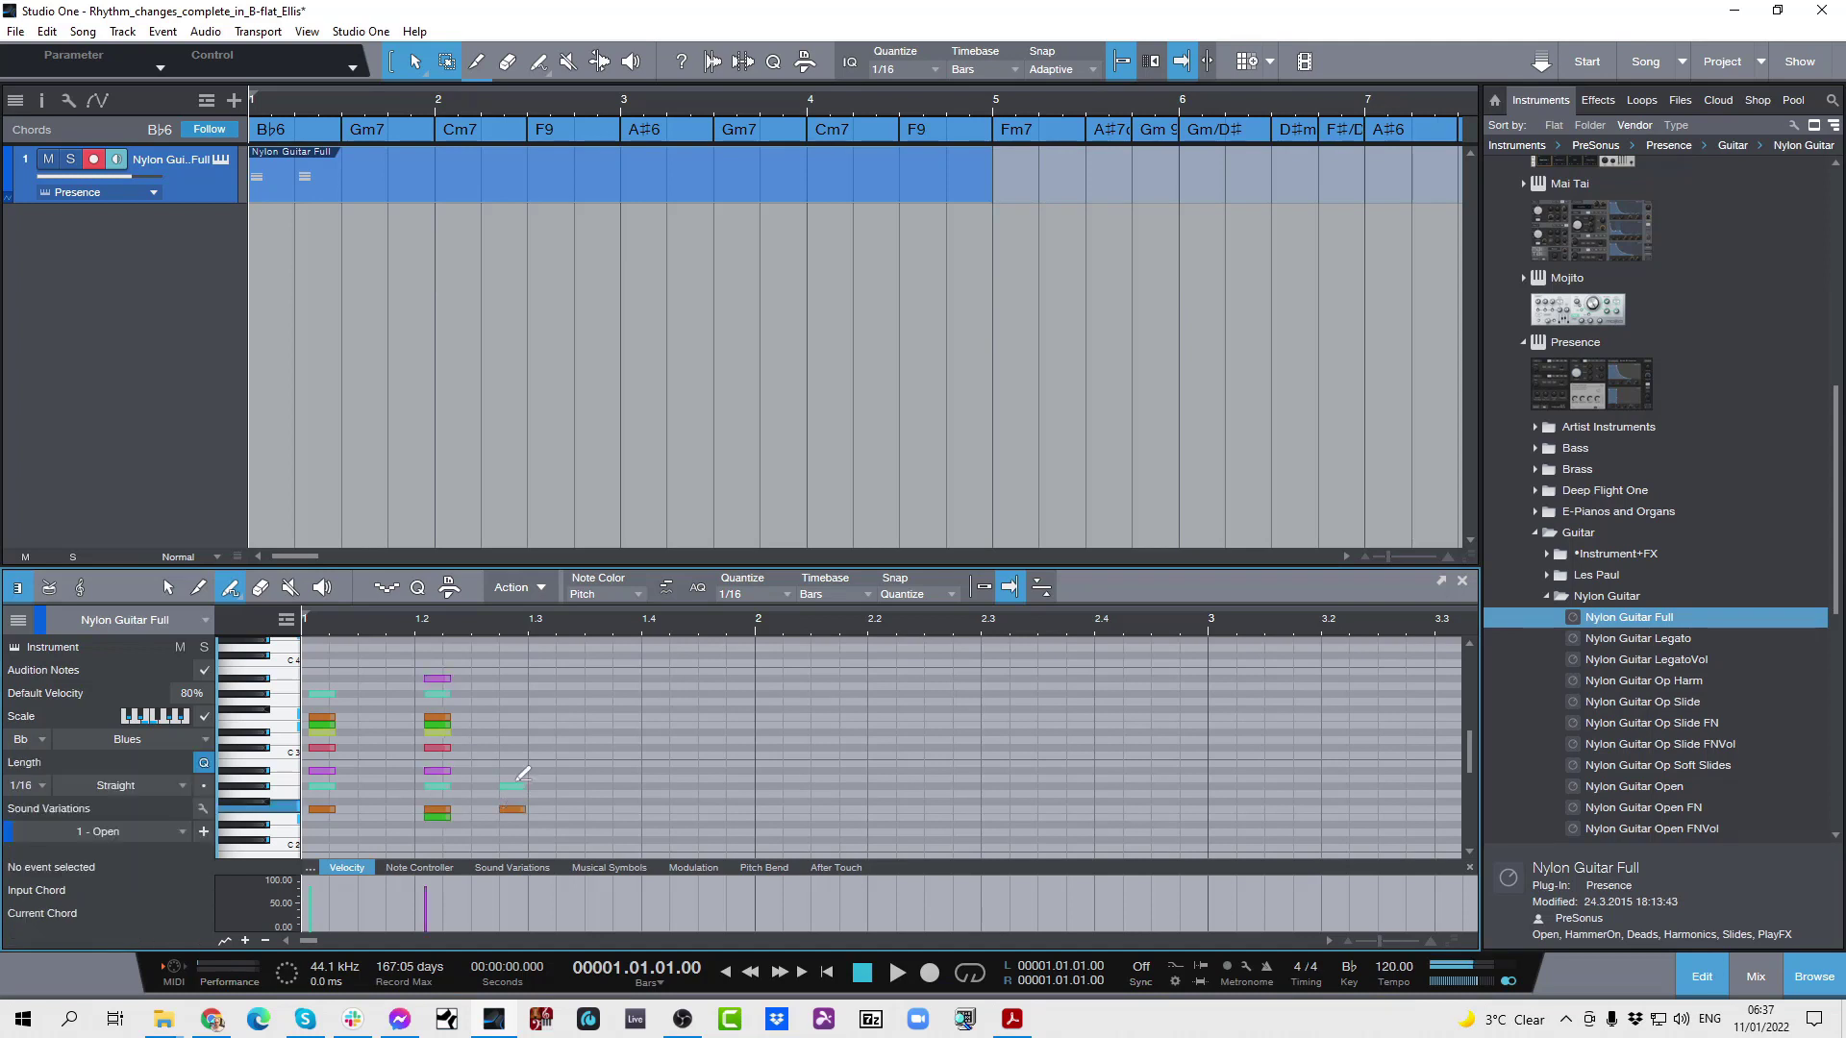
{"action": "left_click", "coordinate": [530, 724]}
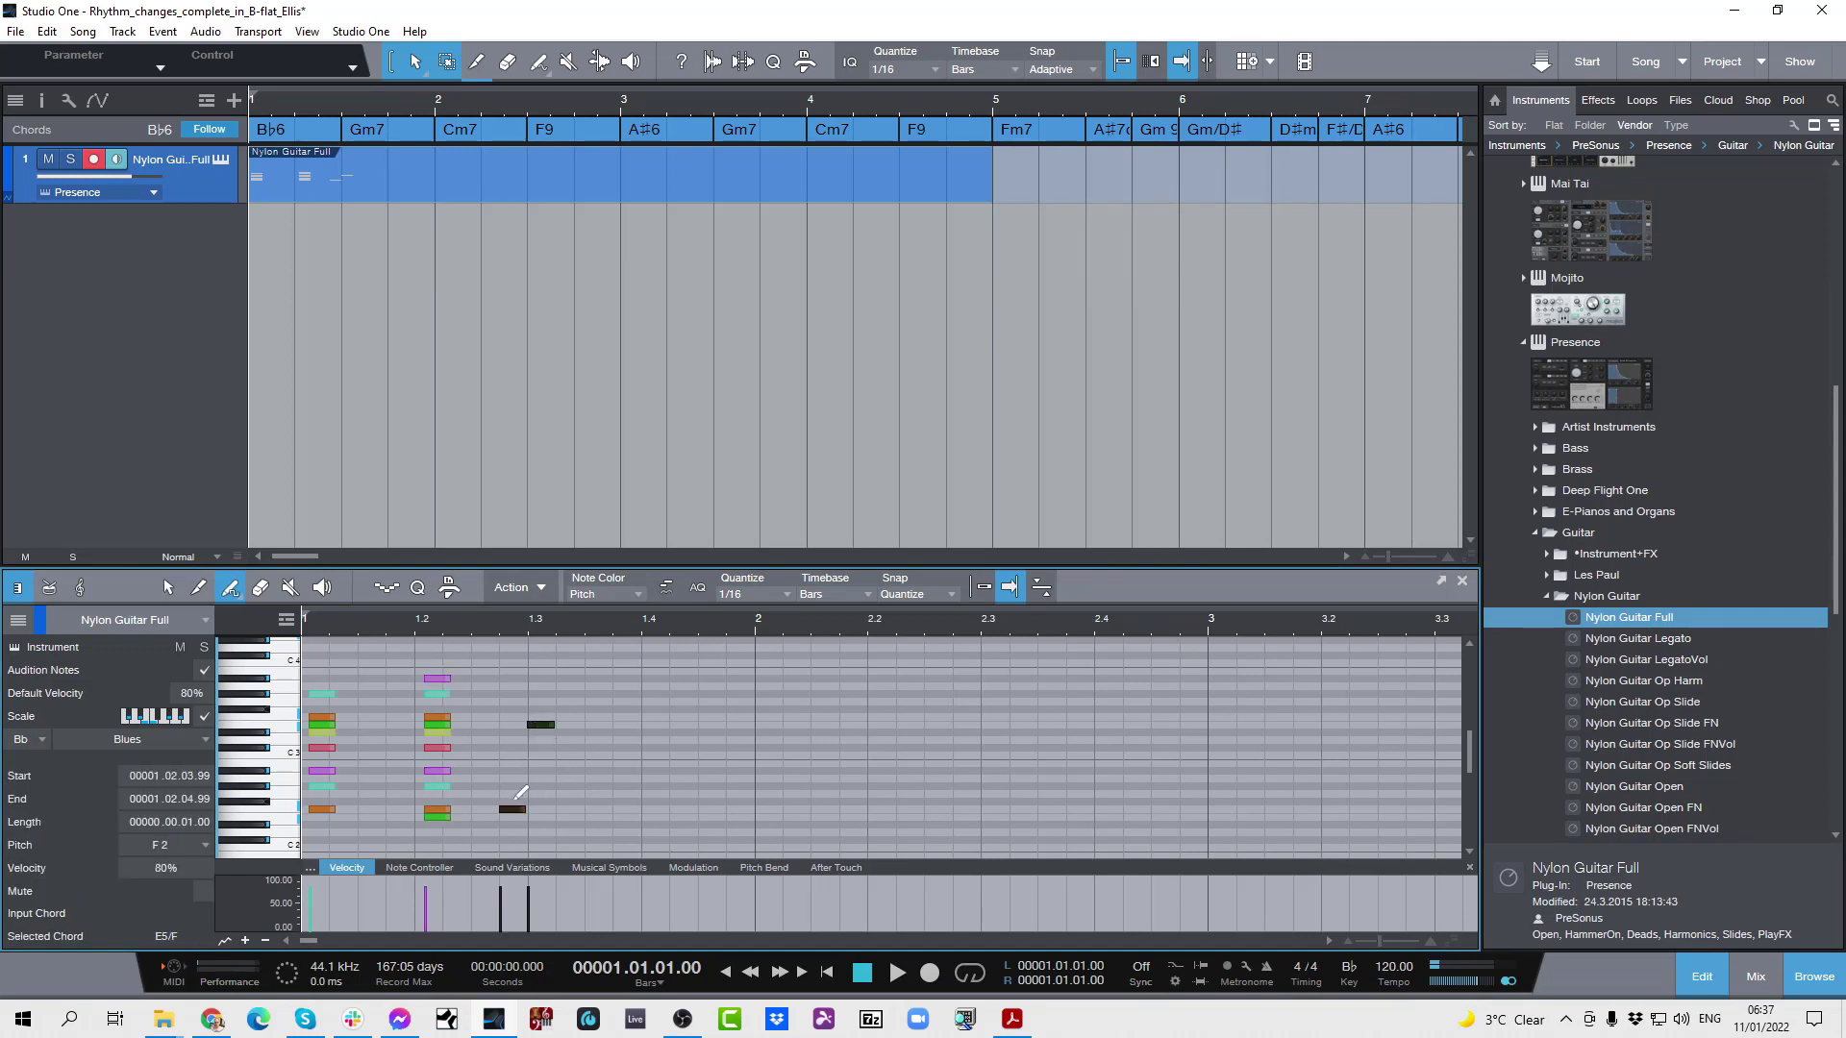
{"action": "mouse_move", "coordinate": [510, 794]}
{"action": "left_mouse_down"}
{"action": "mouse_move", "coordinate": [511, 727]}
{"action": "mouse_move", "coordinate": [548, 734]}
{"action": "left_mouse_up"}
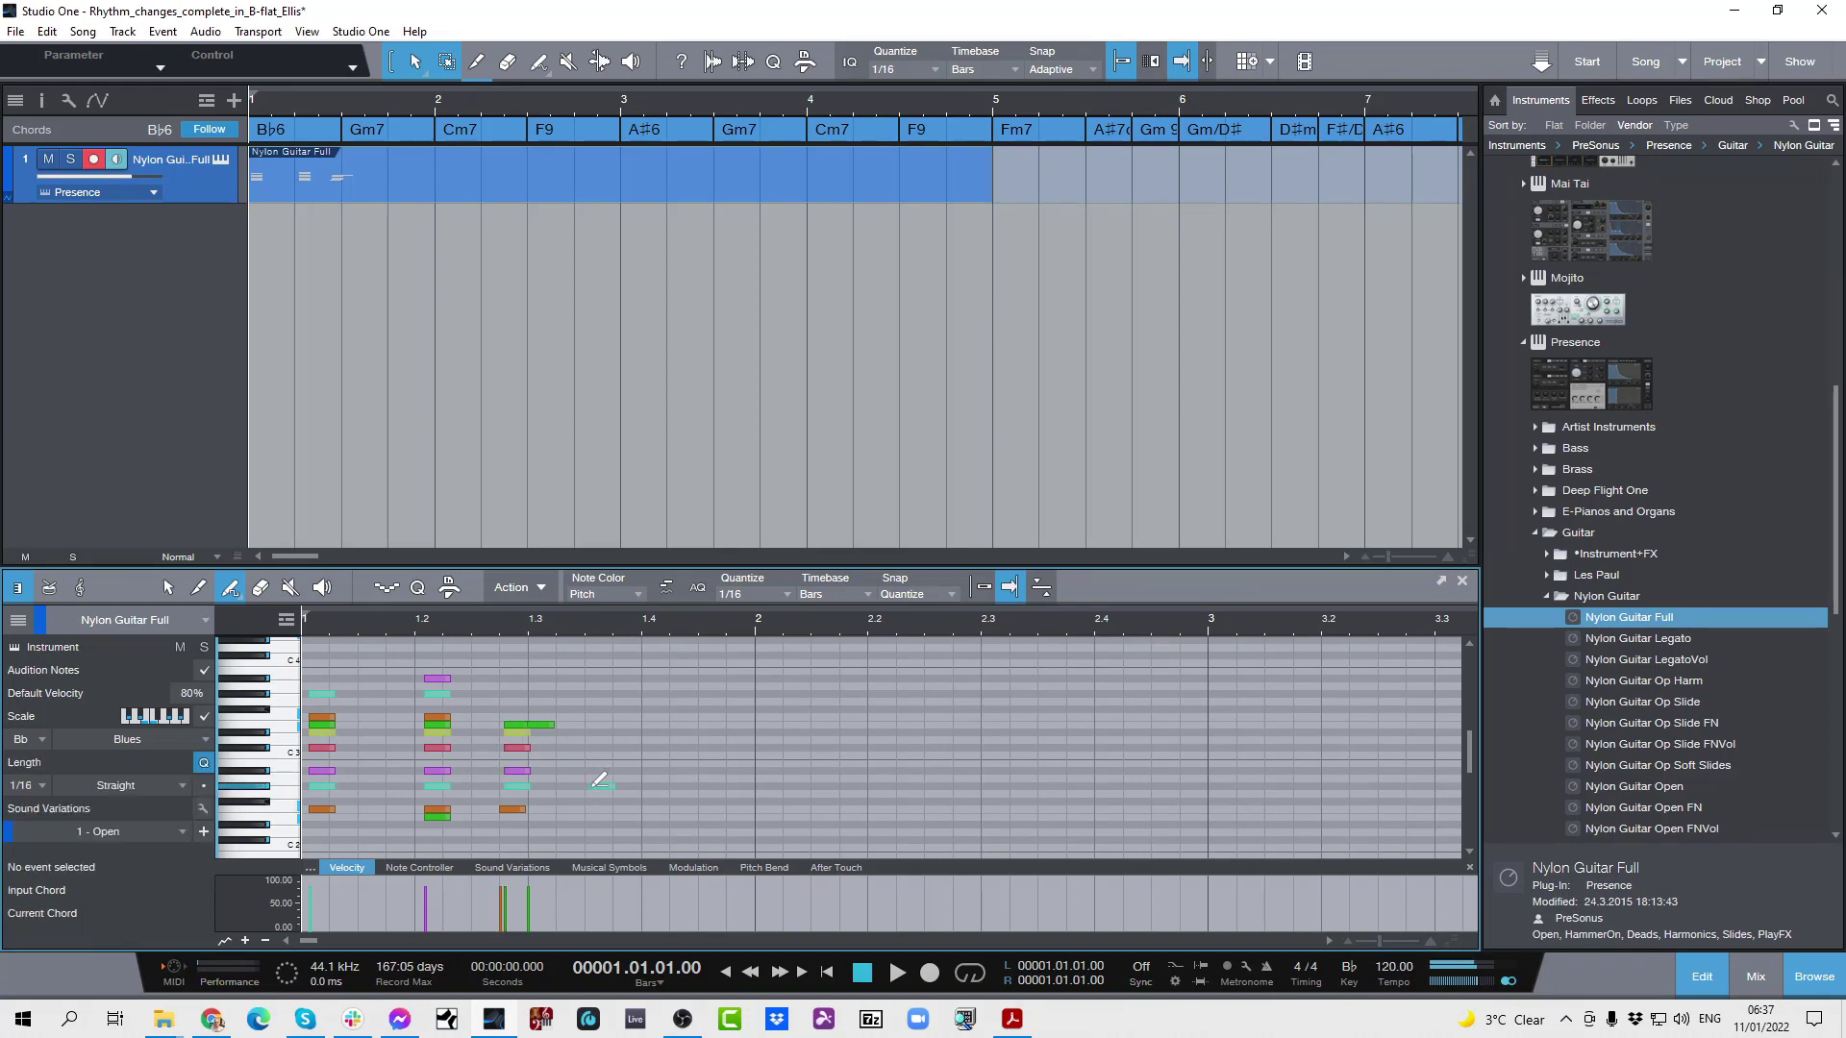
{"action": "left_click_drag", "start_coordinate": [594, 785], "coordinate": [604, 692]}
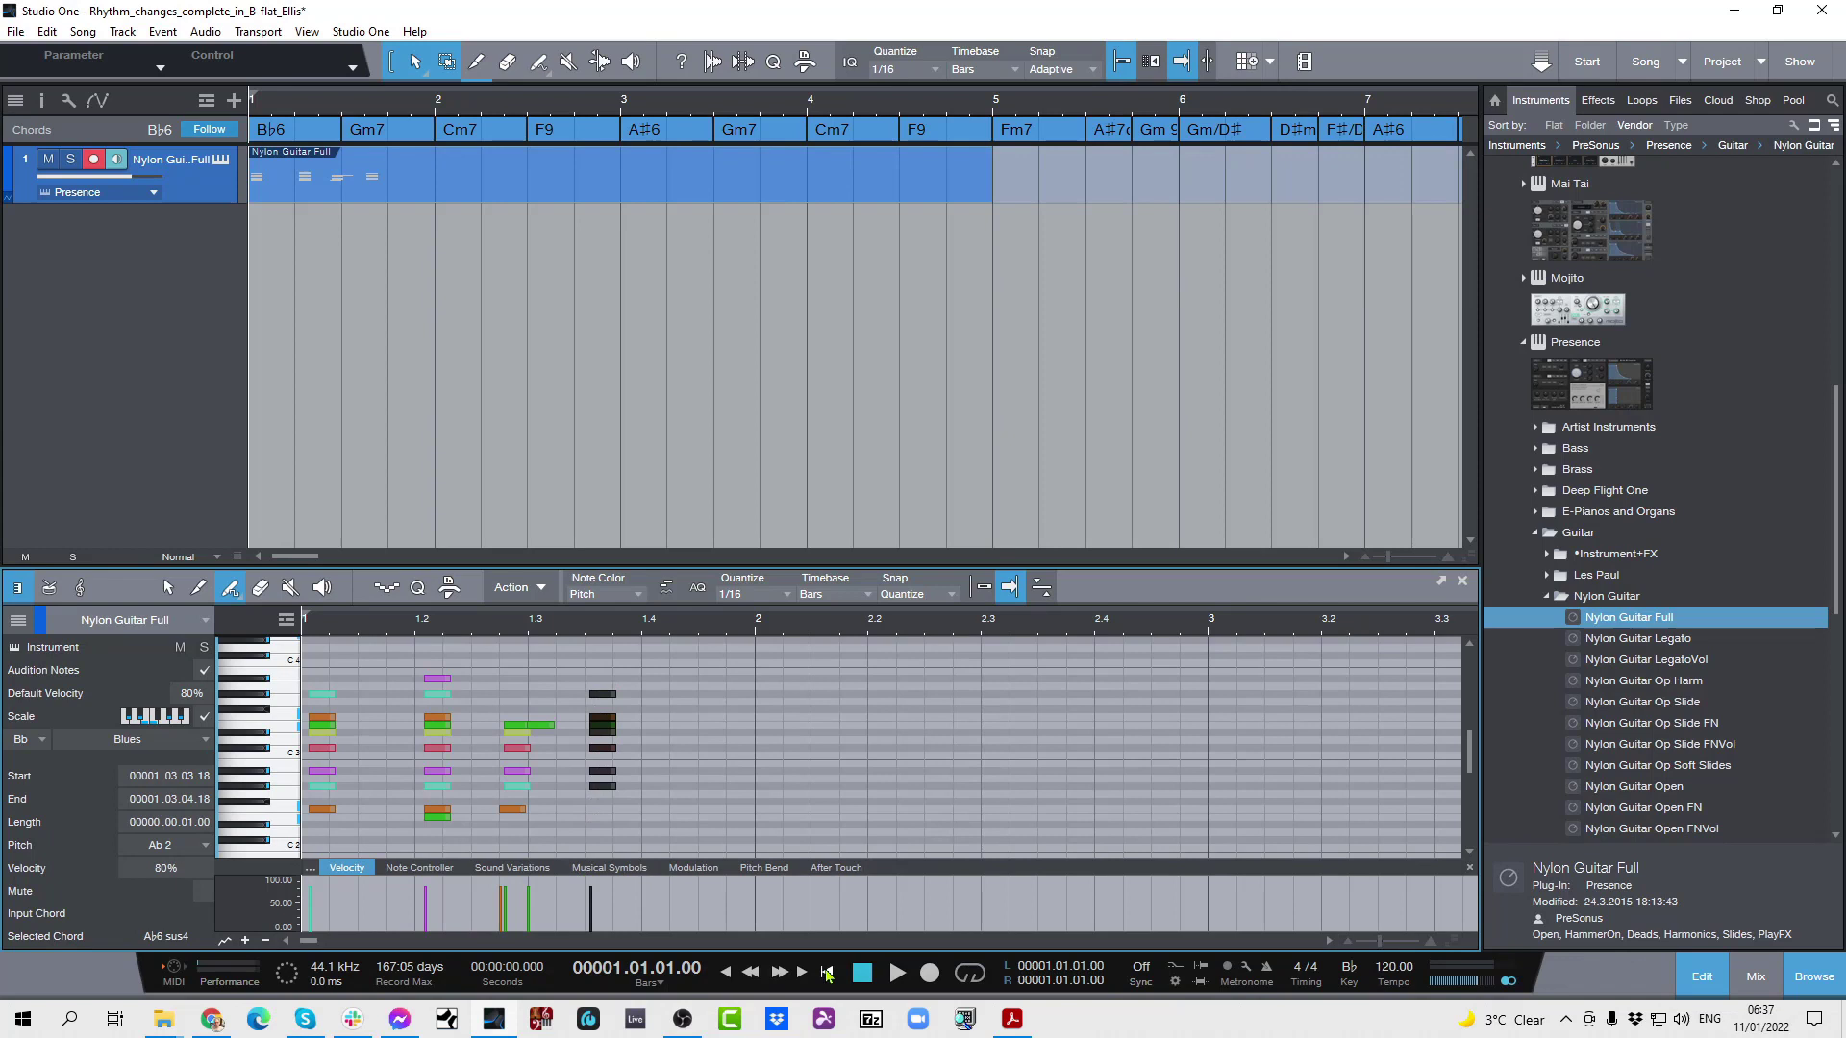
Audition the drawn chords, then stop and return to the song start.
{"action": "left_click", "coordinate": [894, 974]}
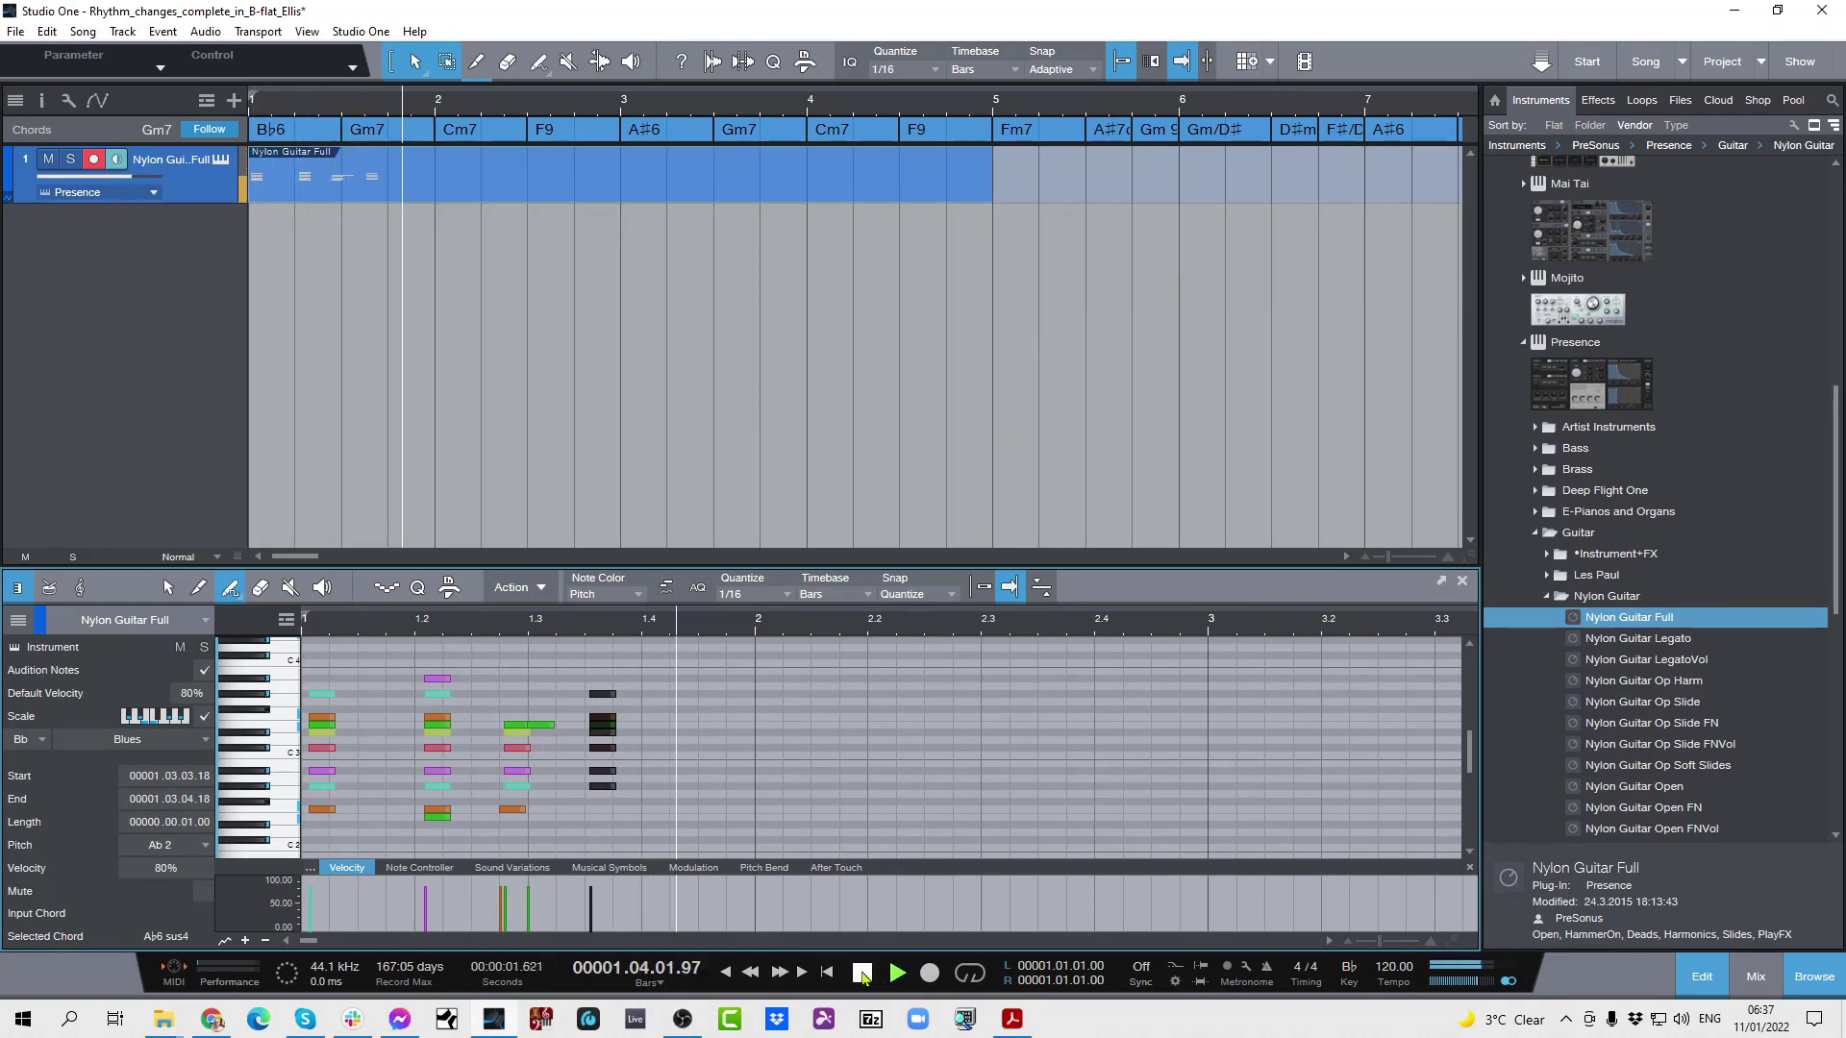
{"action": "left_click", "coordinate": [862, 974]}
{"action": "left_click", "coordinate": [827, 973]}
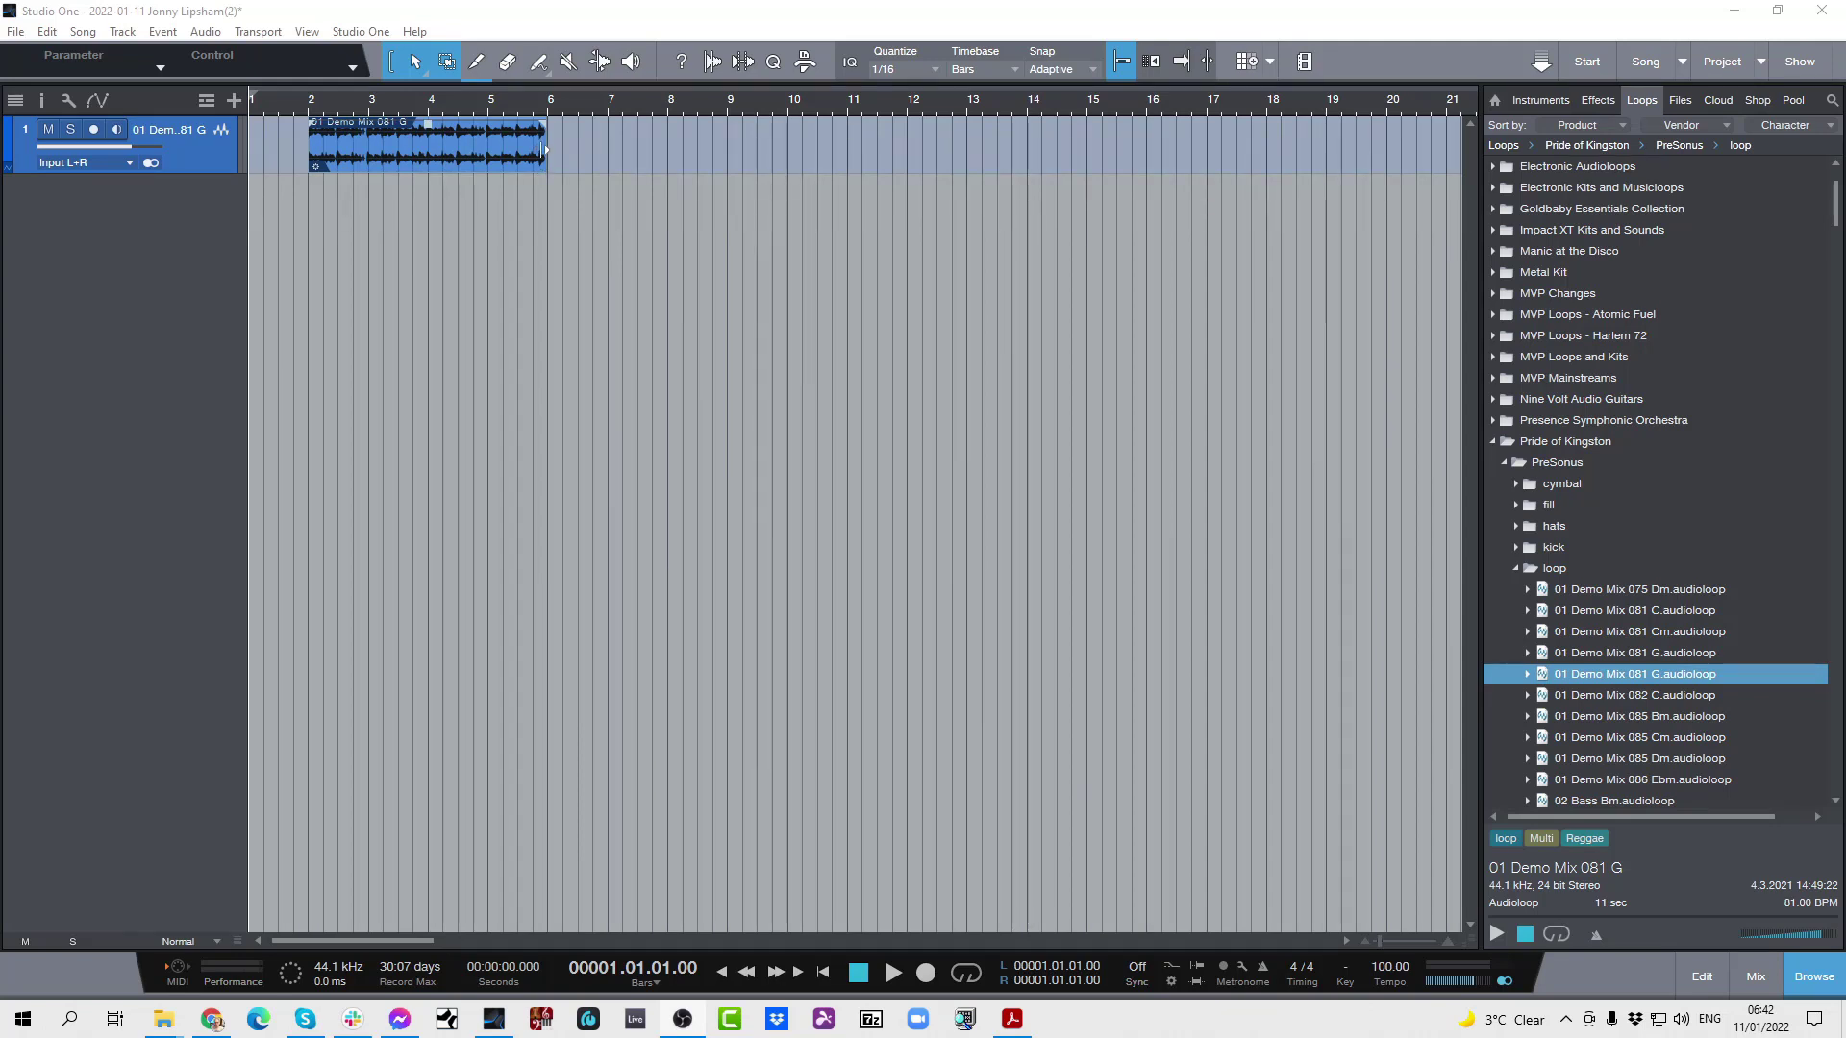
Resize the Demo Mix 081 G loop back to four bars and move it to start at bar 4.
{"action": "left_click_drag", "start_coordinate": [545, 151], "coordinate": [486, 158]}
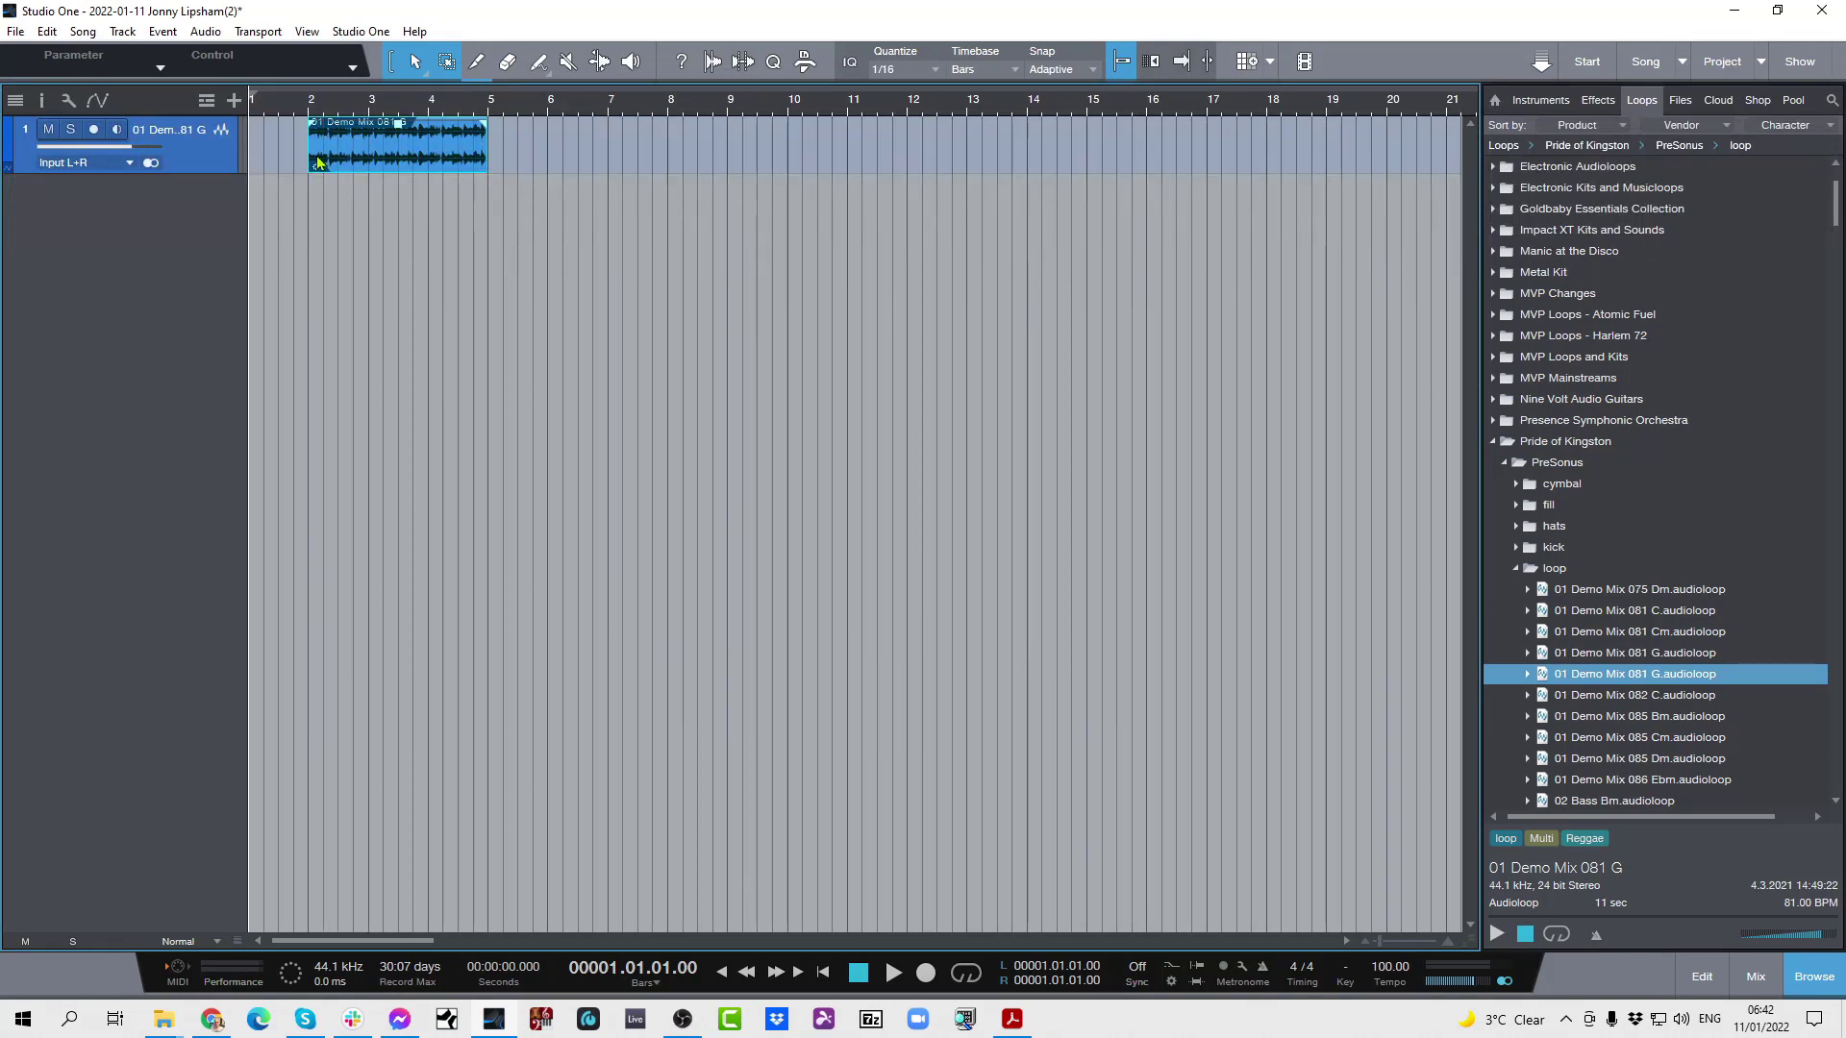
{"action": "mouse_move", "coordinate": [309, 152]}
{"action": "left_mouse_down"}
{"action": "mouse_move", "coordinate": [246, 154]}
{"action": "mouse_move", "coordinate": [291, 146]}
{"action": "left_mouse_up"}
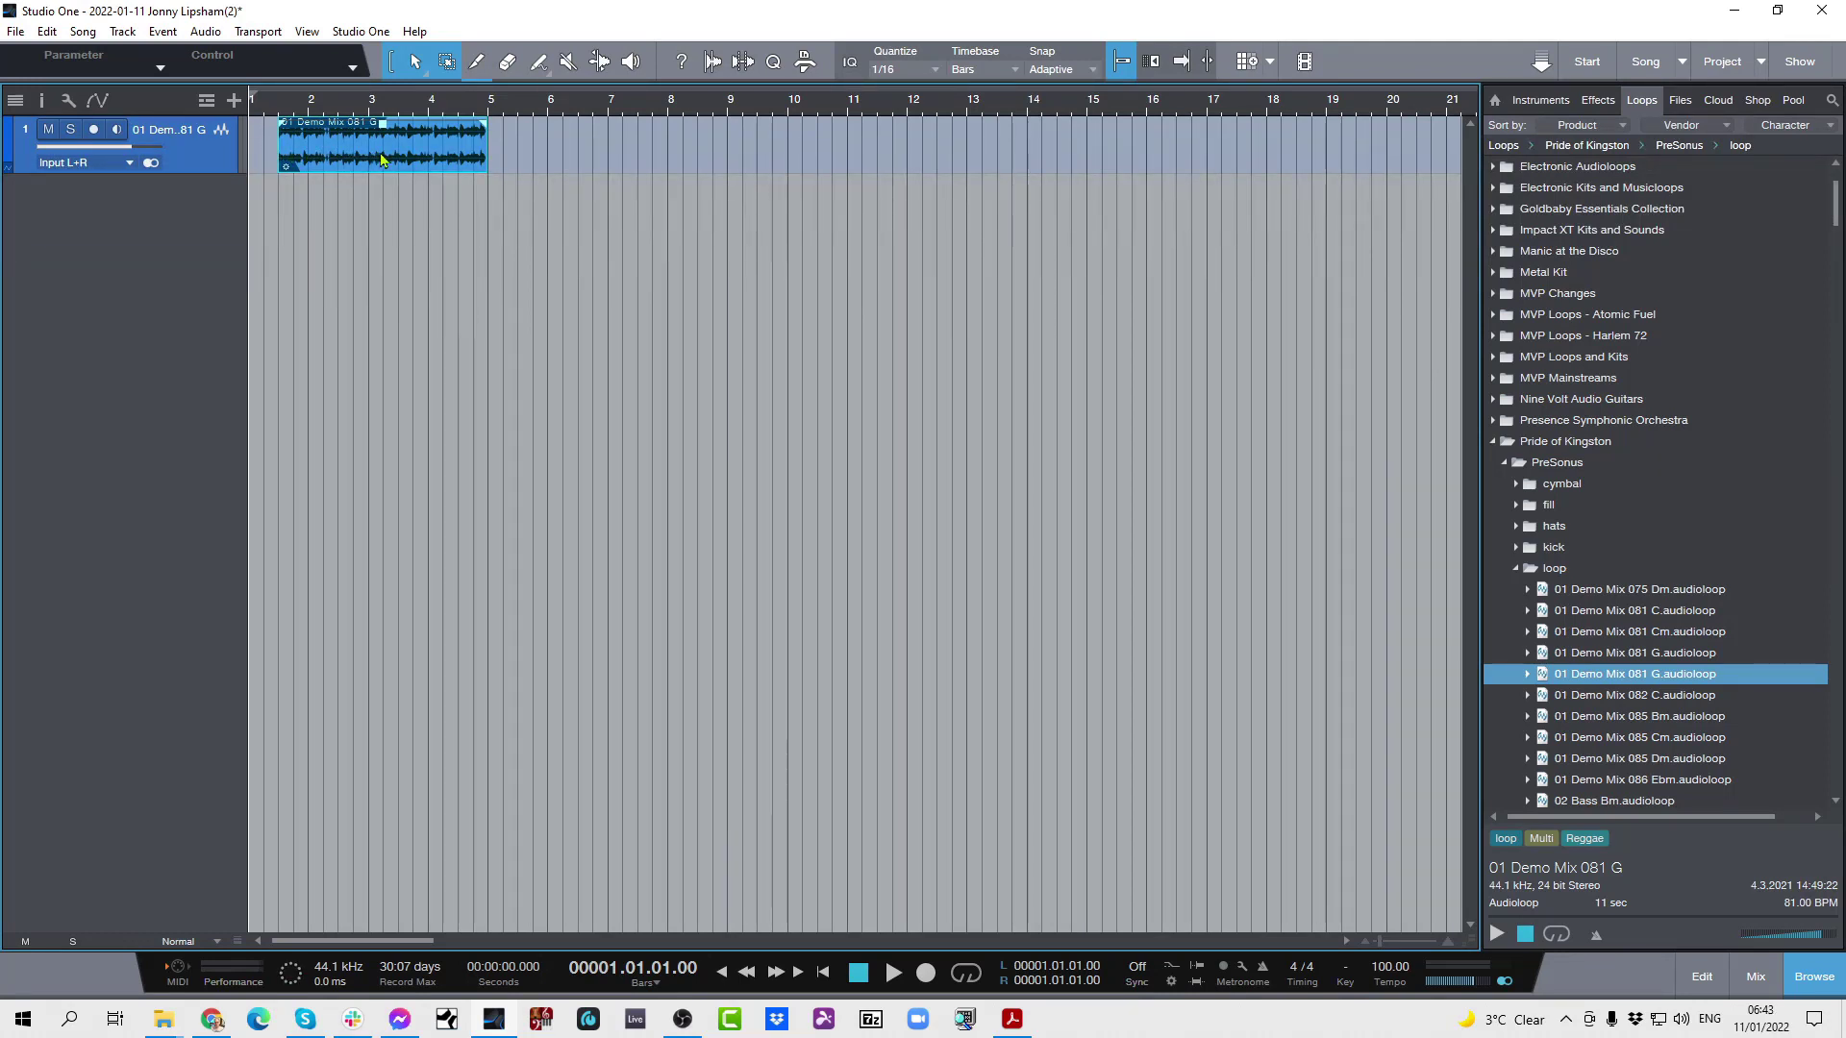
{"action": "left_click_drag", "start_coordinate": [382, 159], "coordinate": [535, 169]}
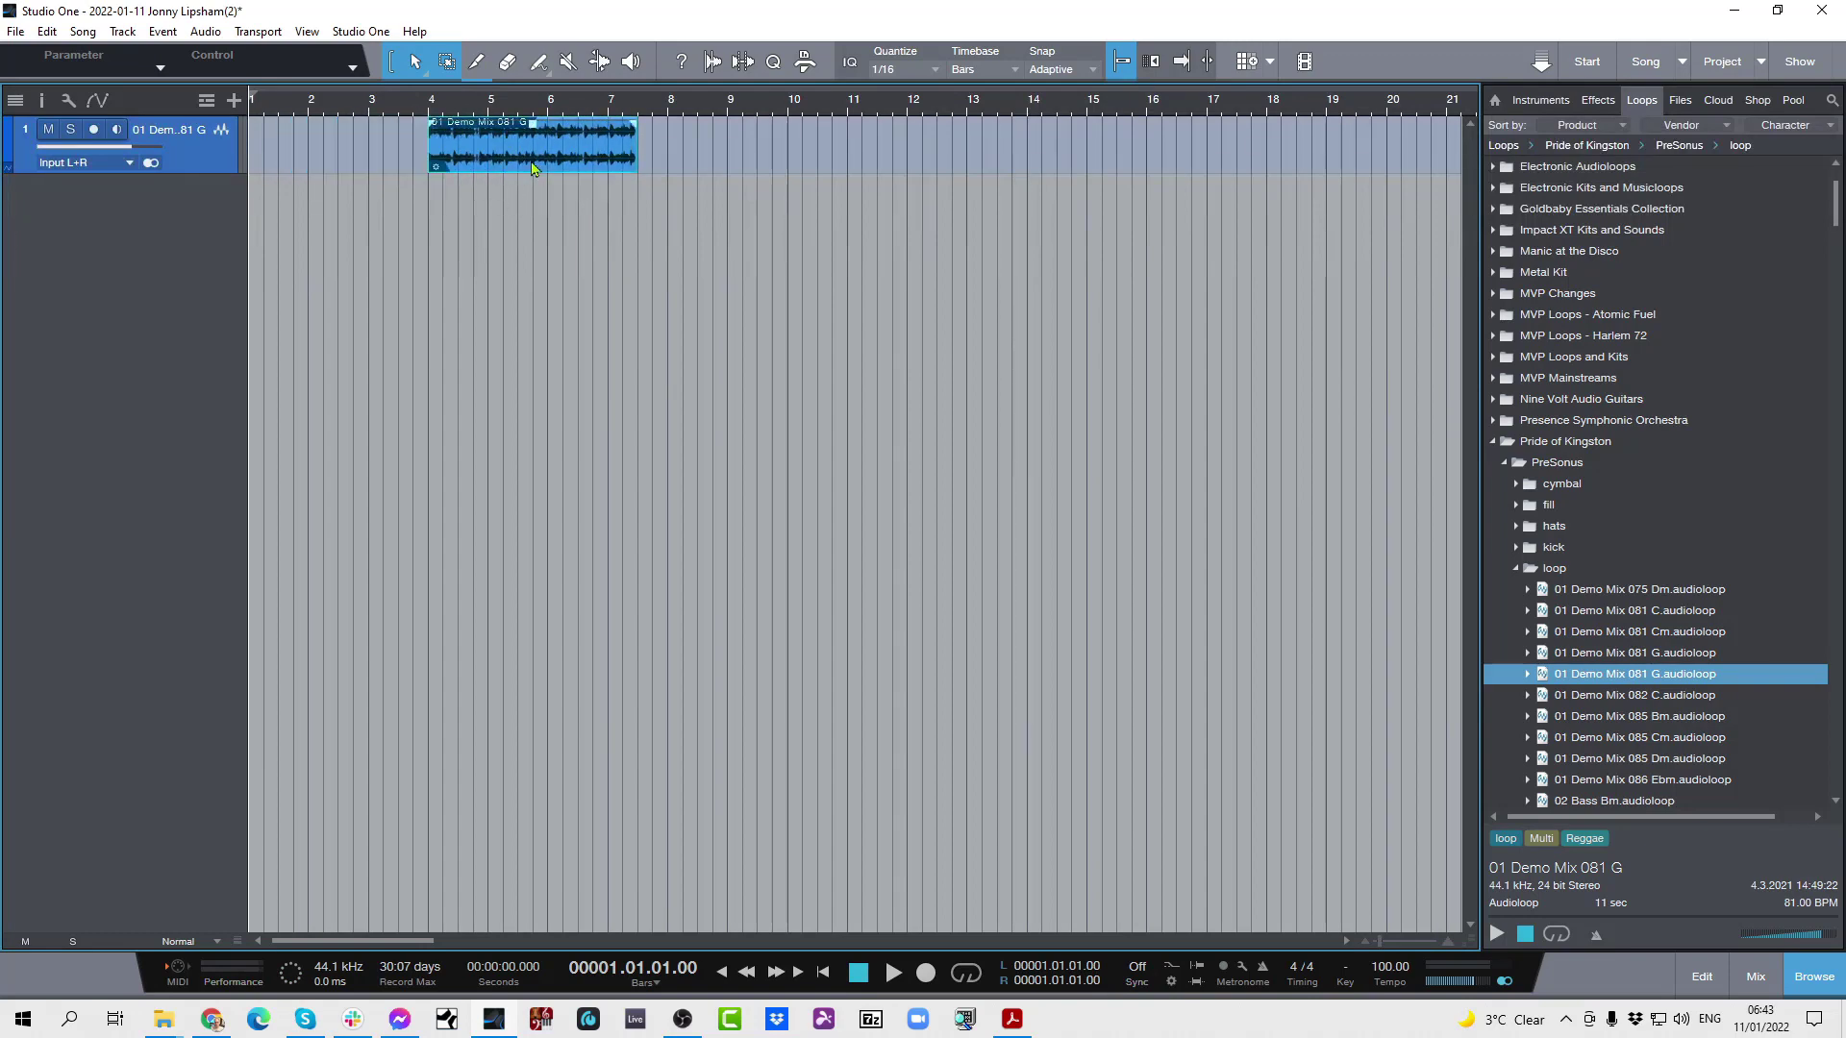